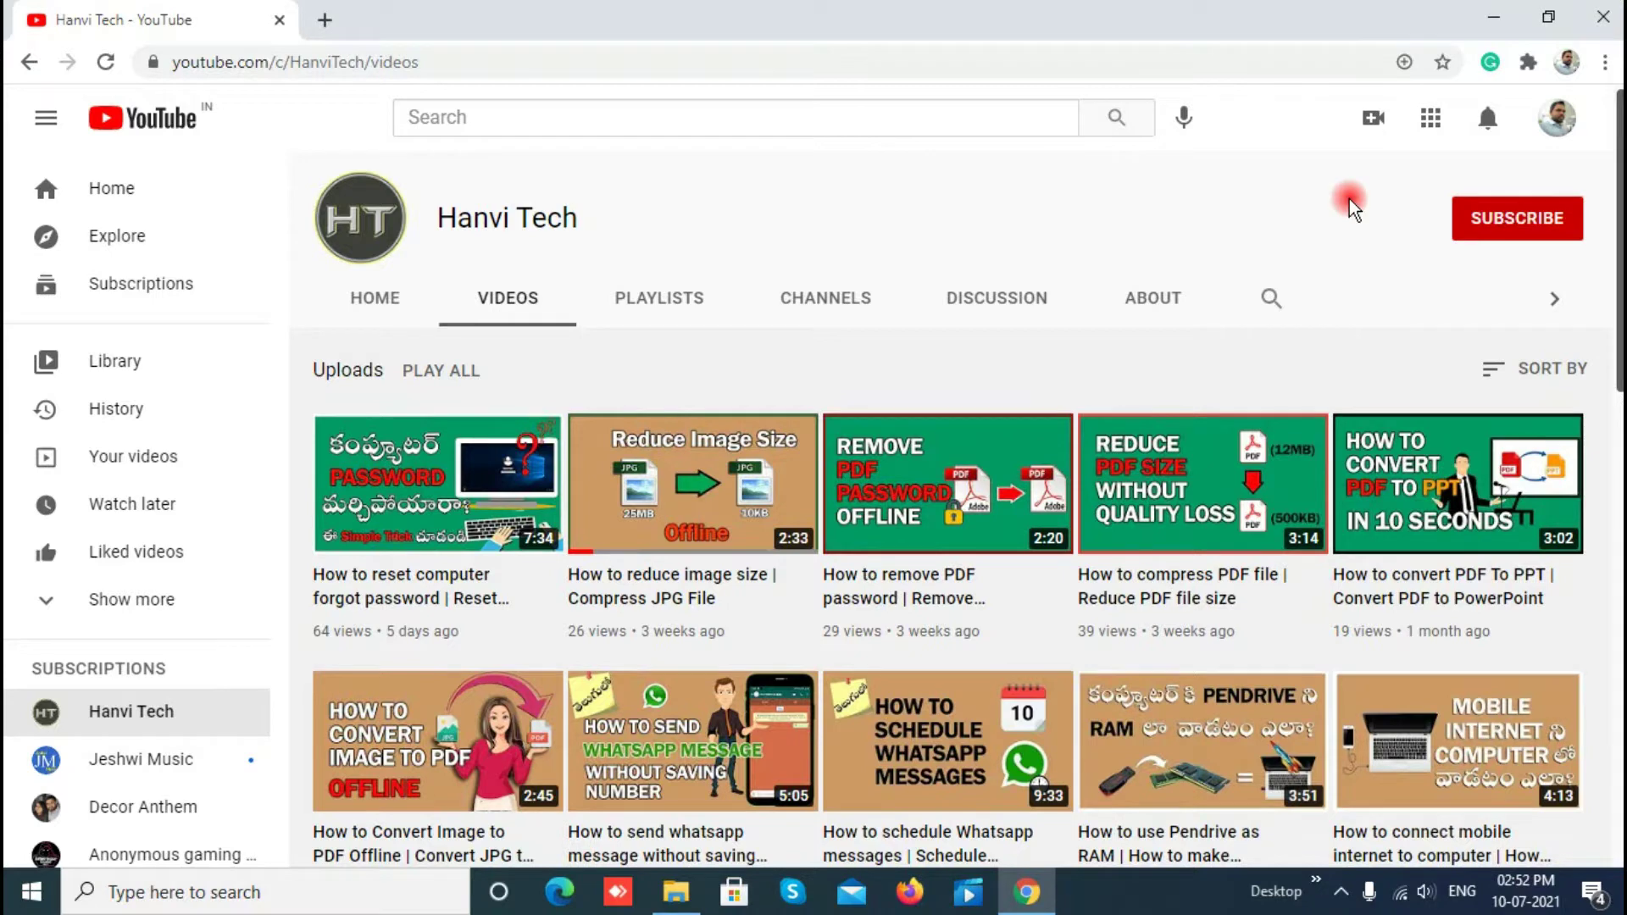
Step: Switch to File Explorer and look over the two local drives, C: and D:, on This PC
{"action": "left_click", "coordinate": [676, 892]}
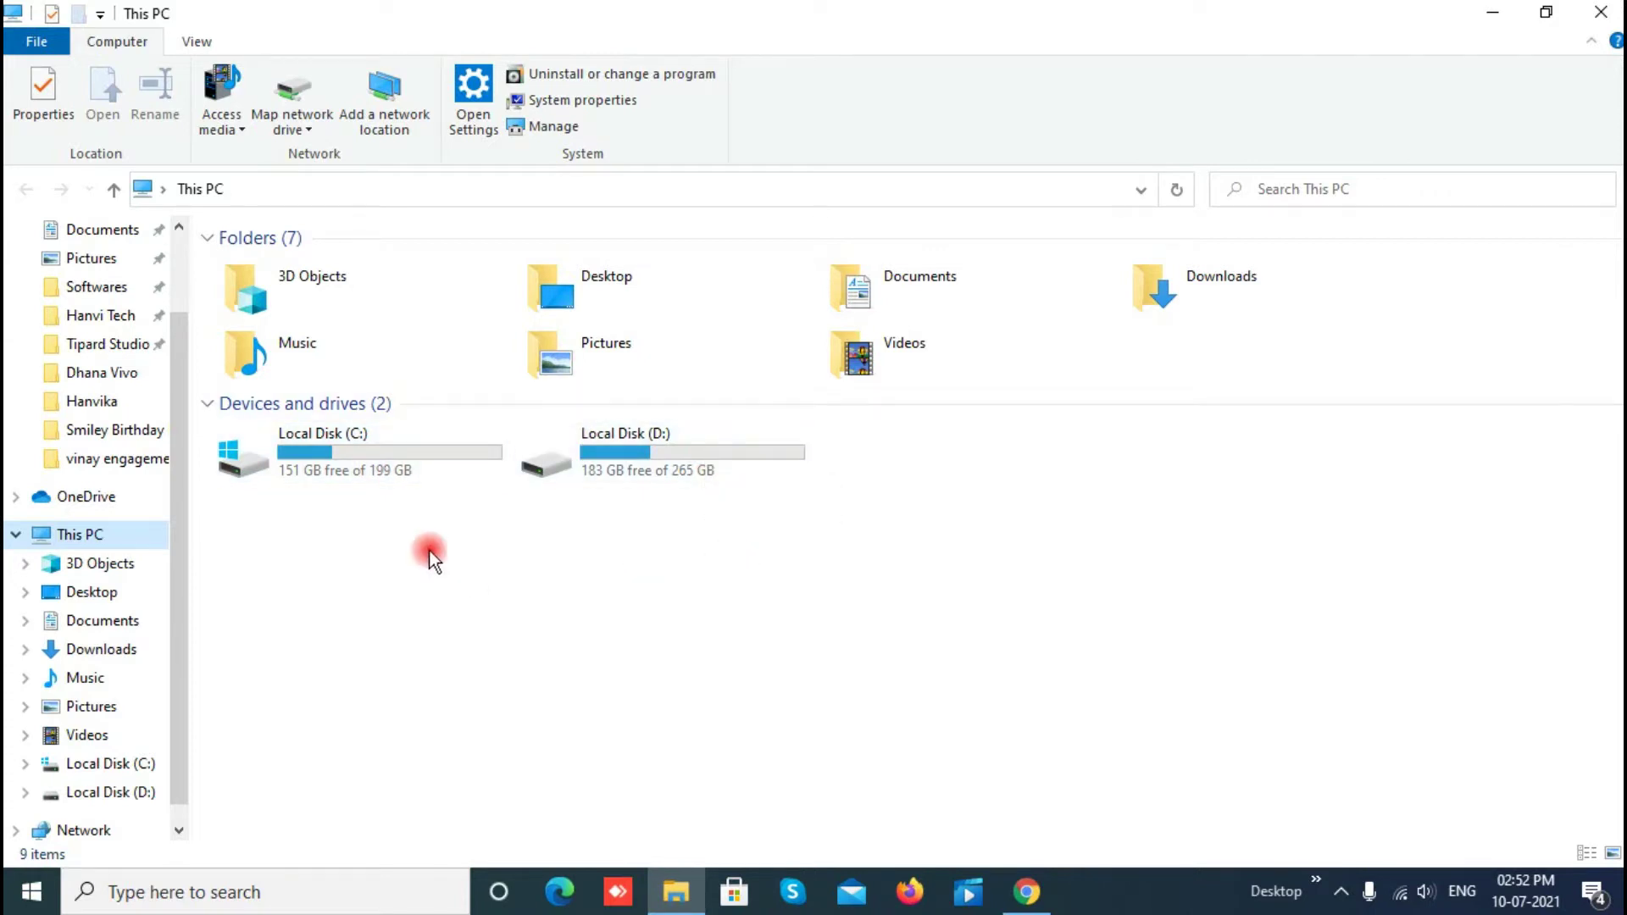
{"action": "left_click", "coordinate": [403, 471]}
{"action": "left_click", "coordinate": [589, 464]}
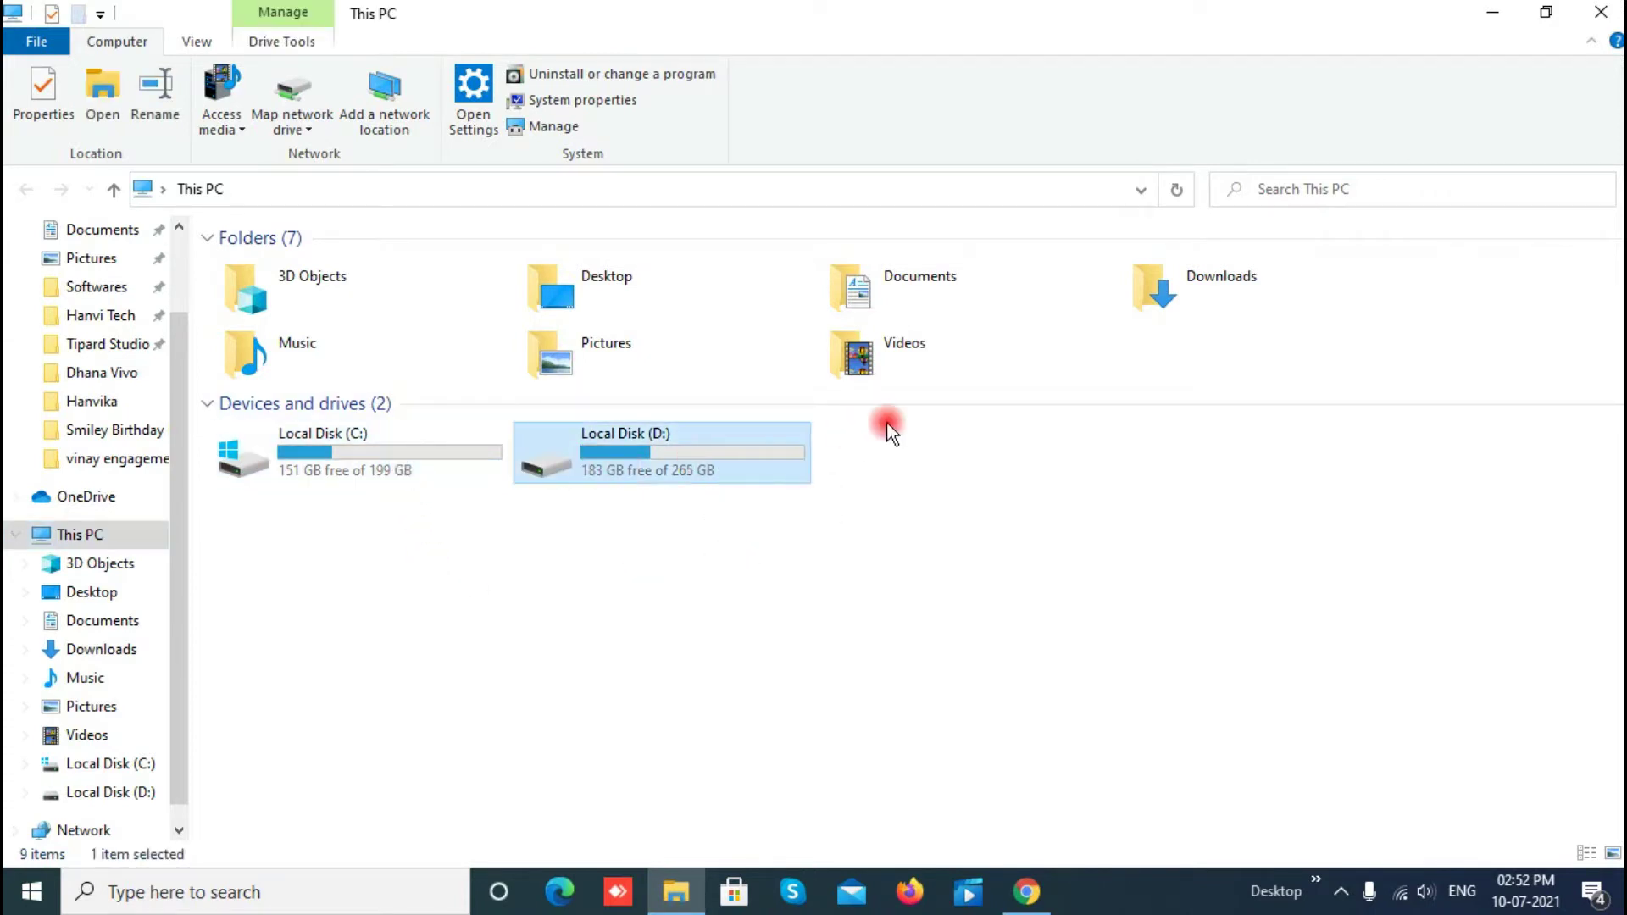
{"action": "left_click", "coordinate": [907, 471]}
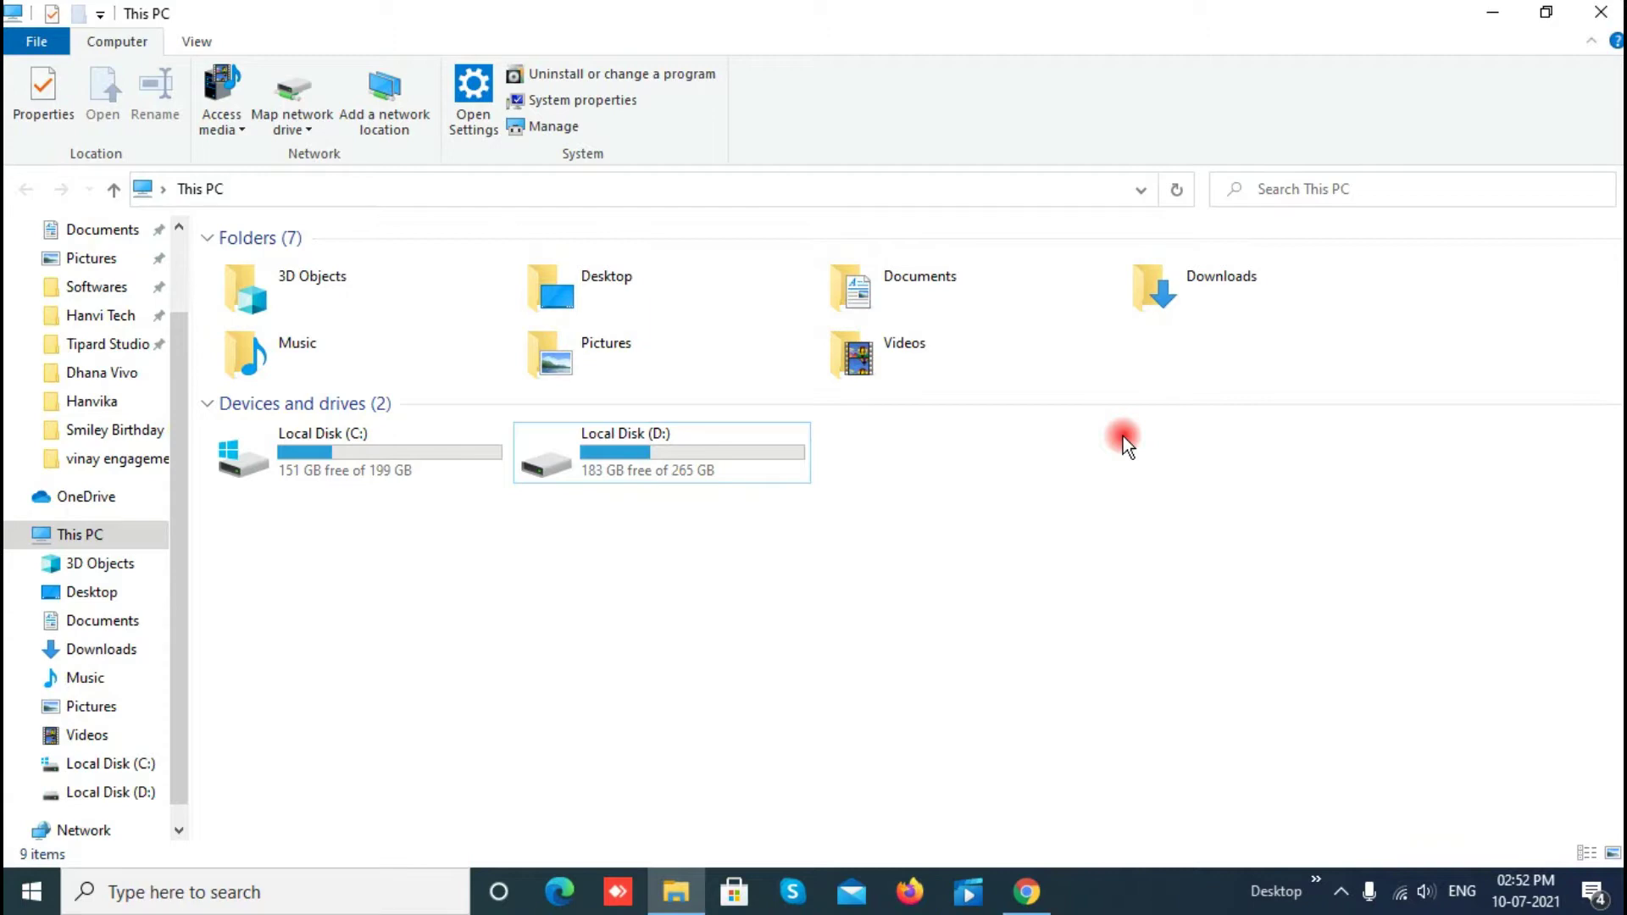
Step: Switch to the browser and subscribe to the Hanvi Tech YouTube channel with notifications set to All
{"action": "left_click", "coordinate": [1505, 17]}
{"action": "left_click", "coordinate": [1548, 17]}
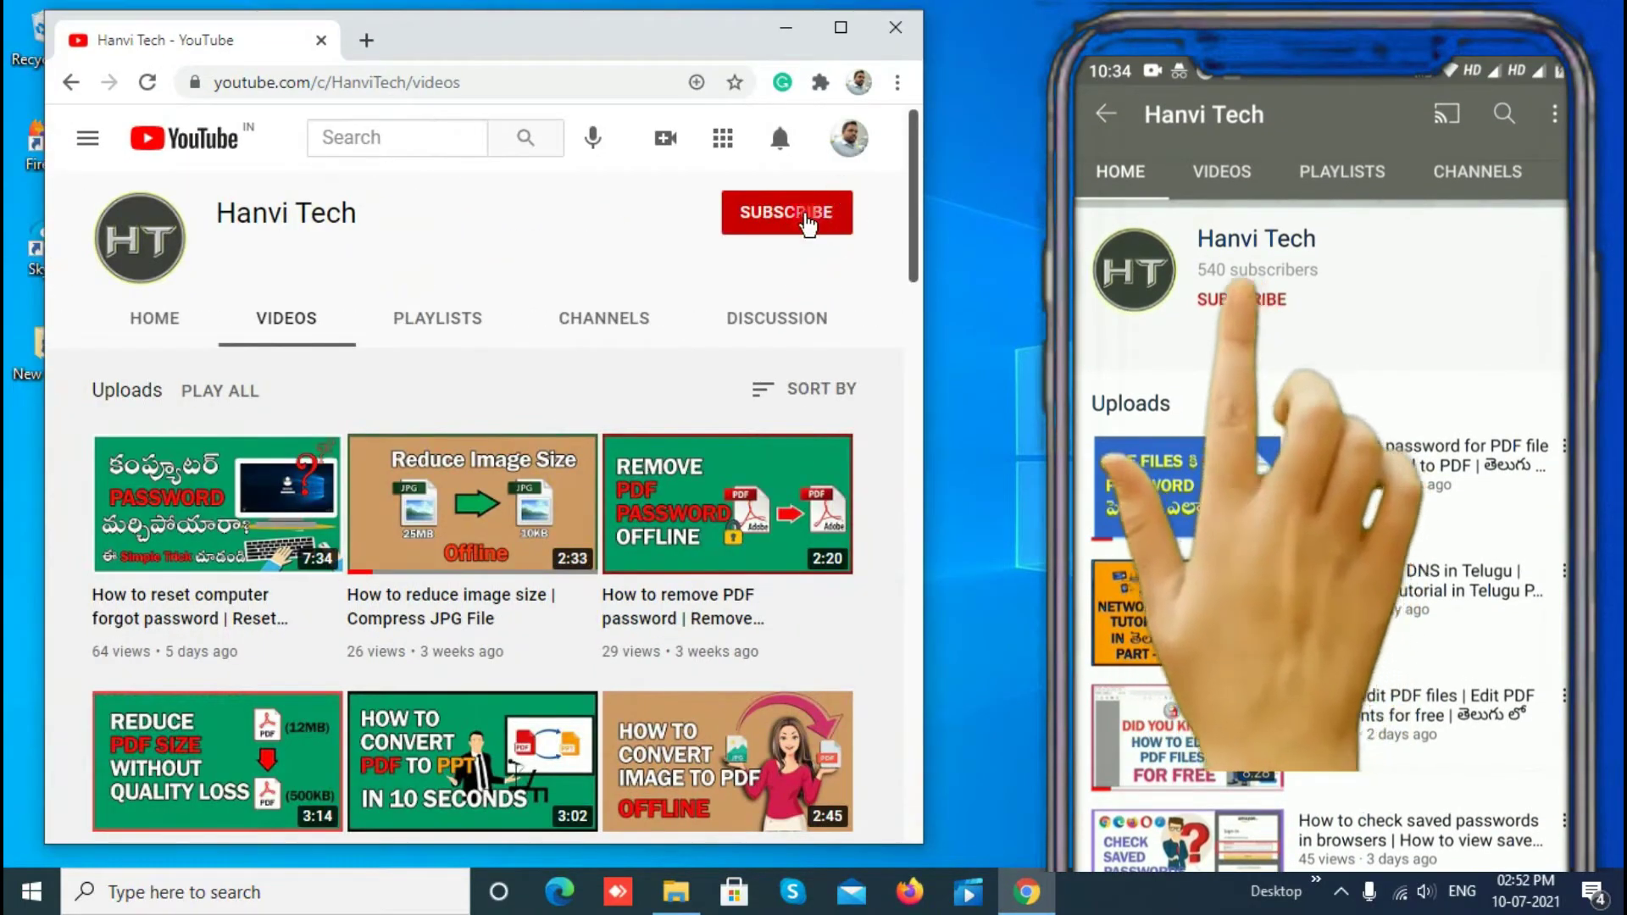
{"action": "left_click", "coordinate": [788, 212]}
{"action": "left_click", "coordinate": [833, 222]}
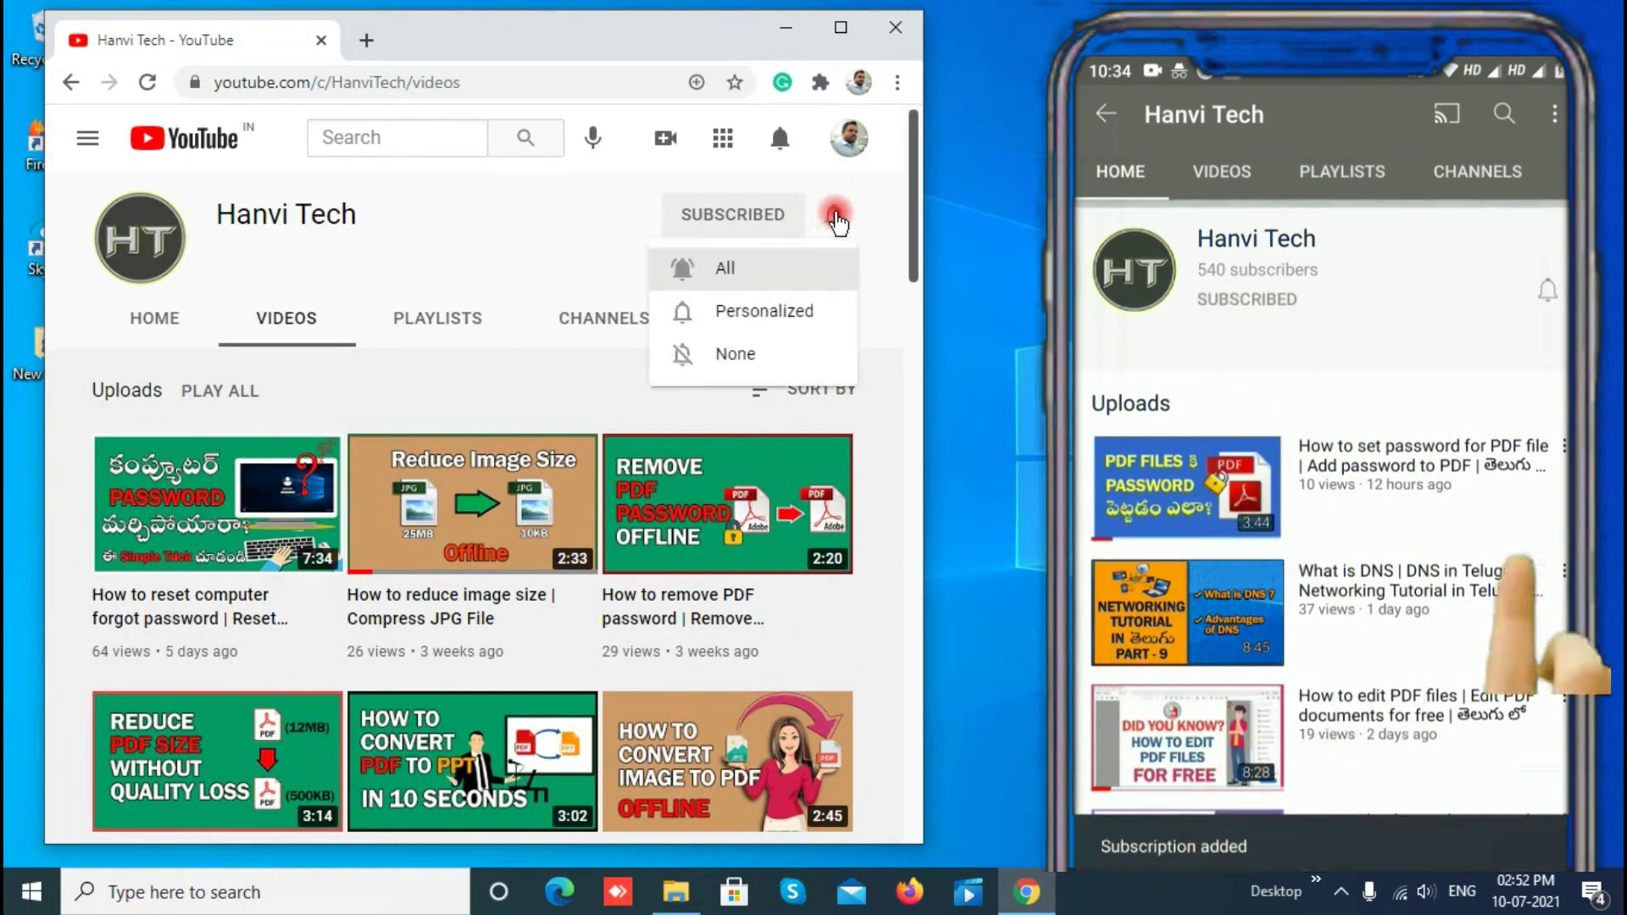
{"action": "left_click", "coordinate": [787, 265]}
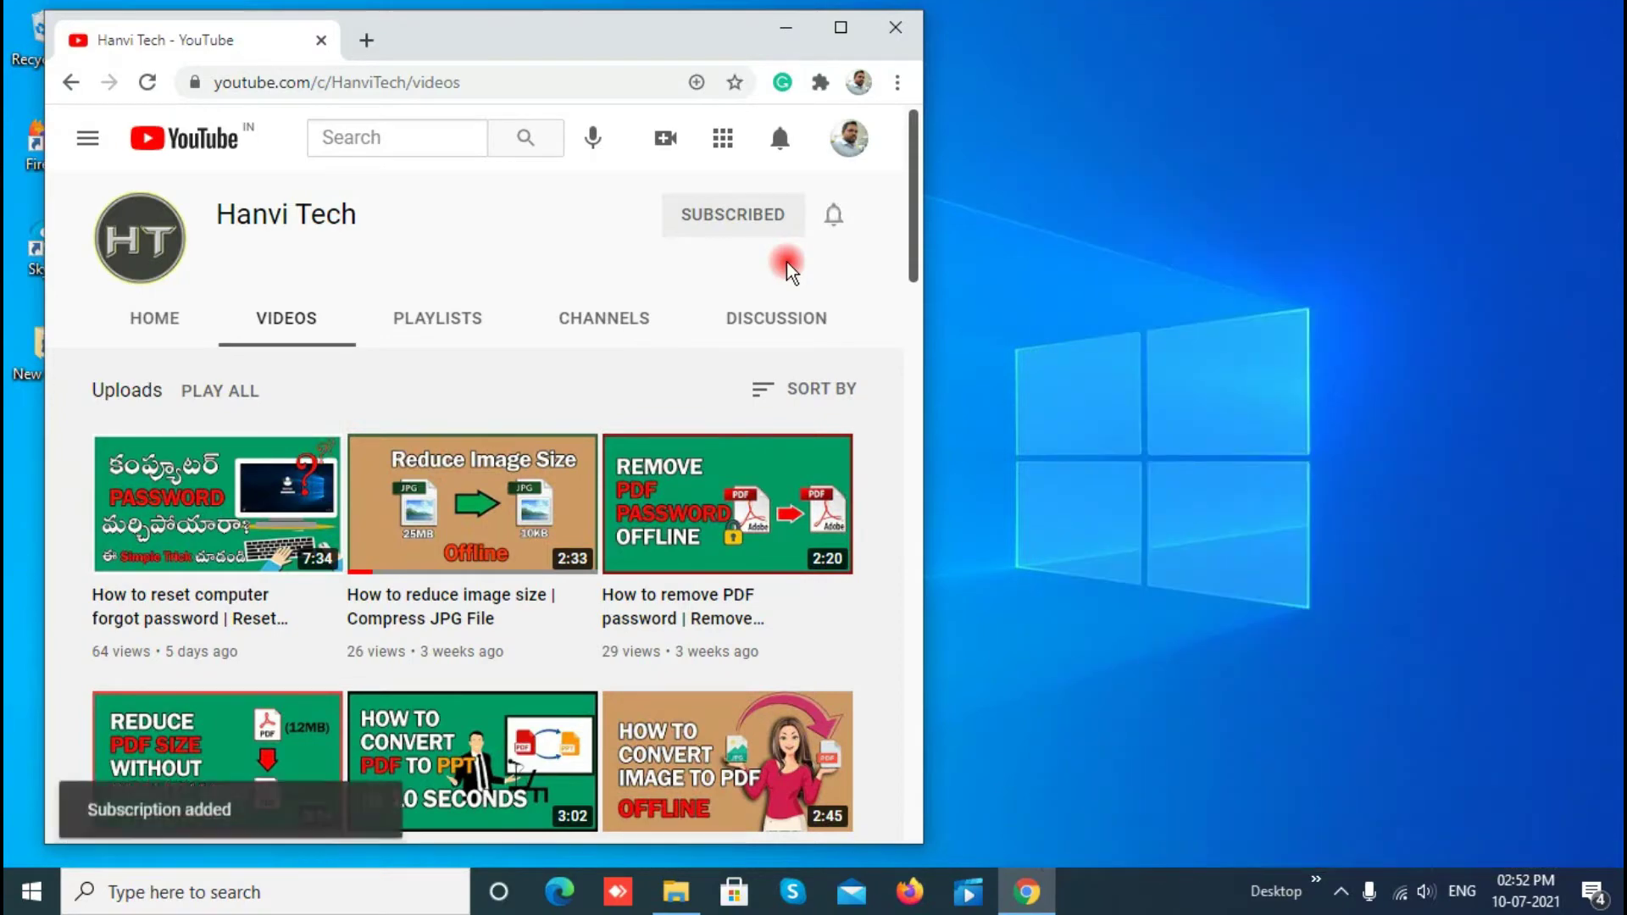
{"action": "left_click", "coordinate": [840, 27]}
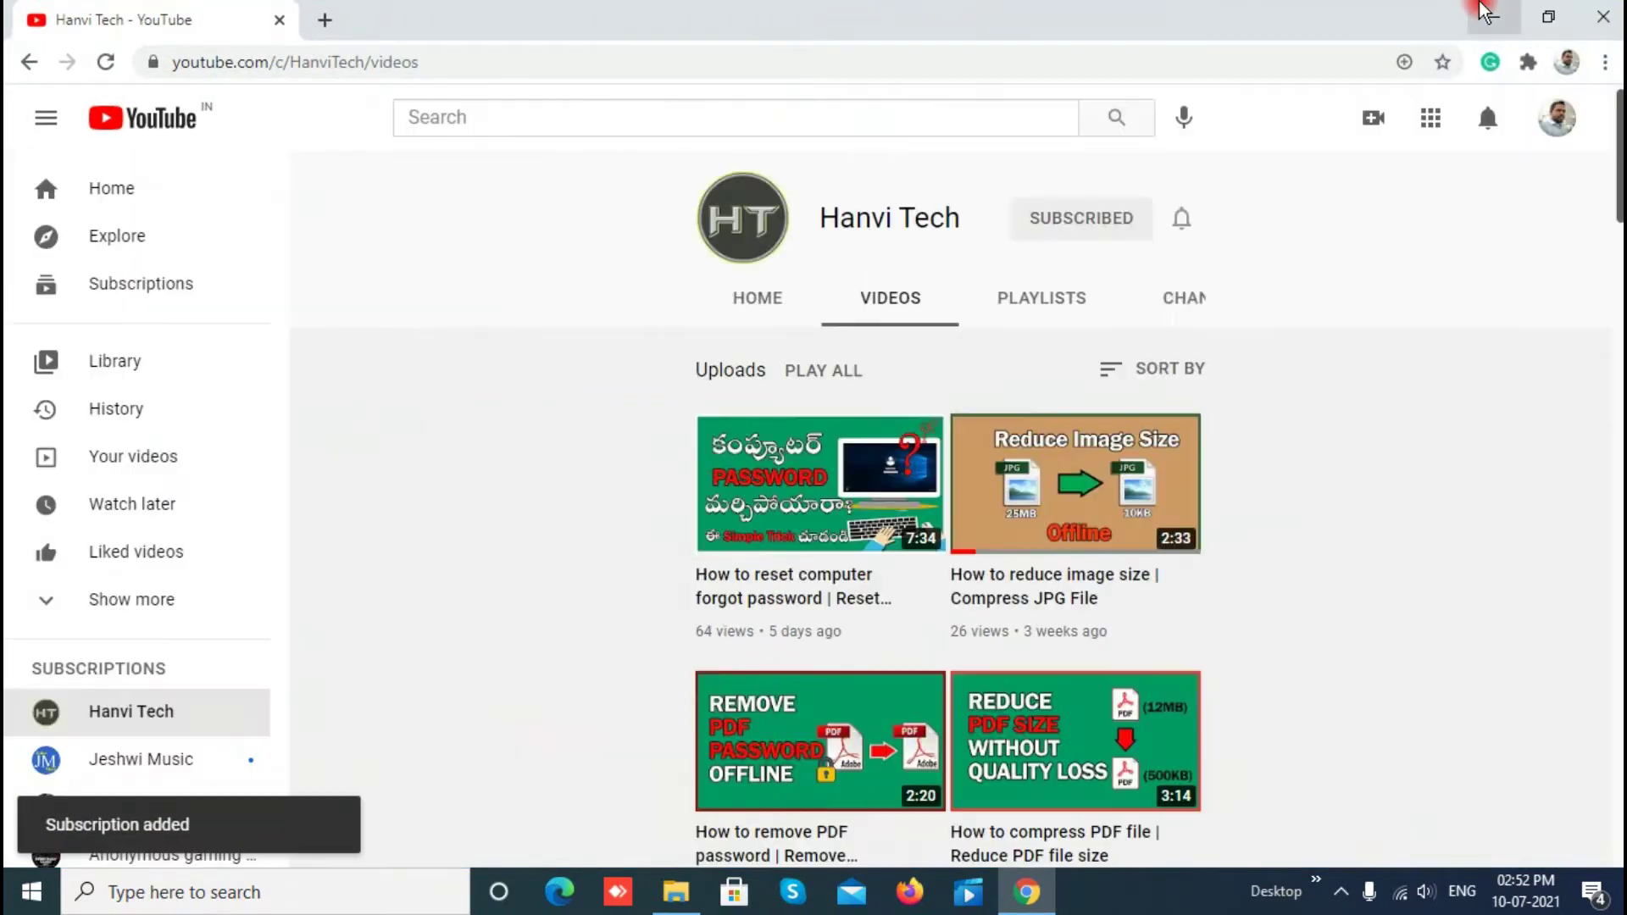
Step: Switch to File Explorer and examine the free space and total size of local disks C: and D:
{"action": "left_click", "coordinate": [694, 903]}
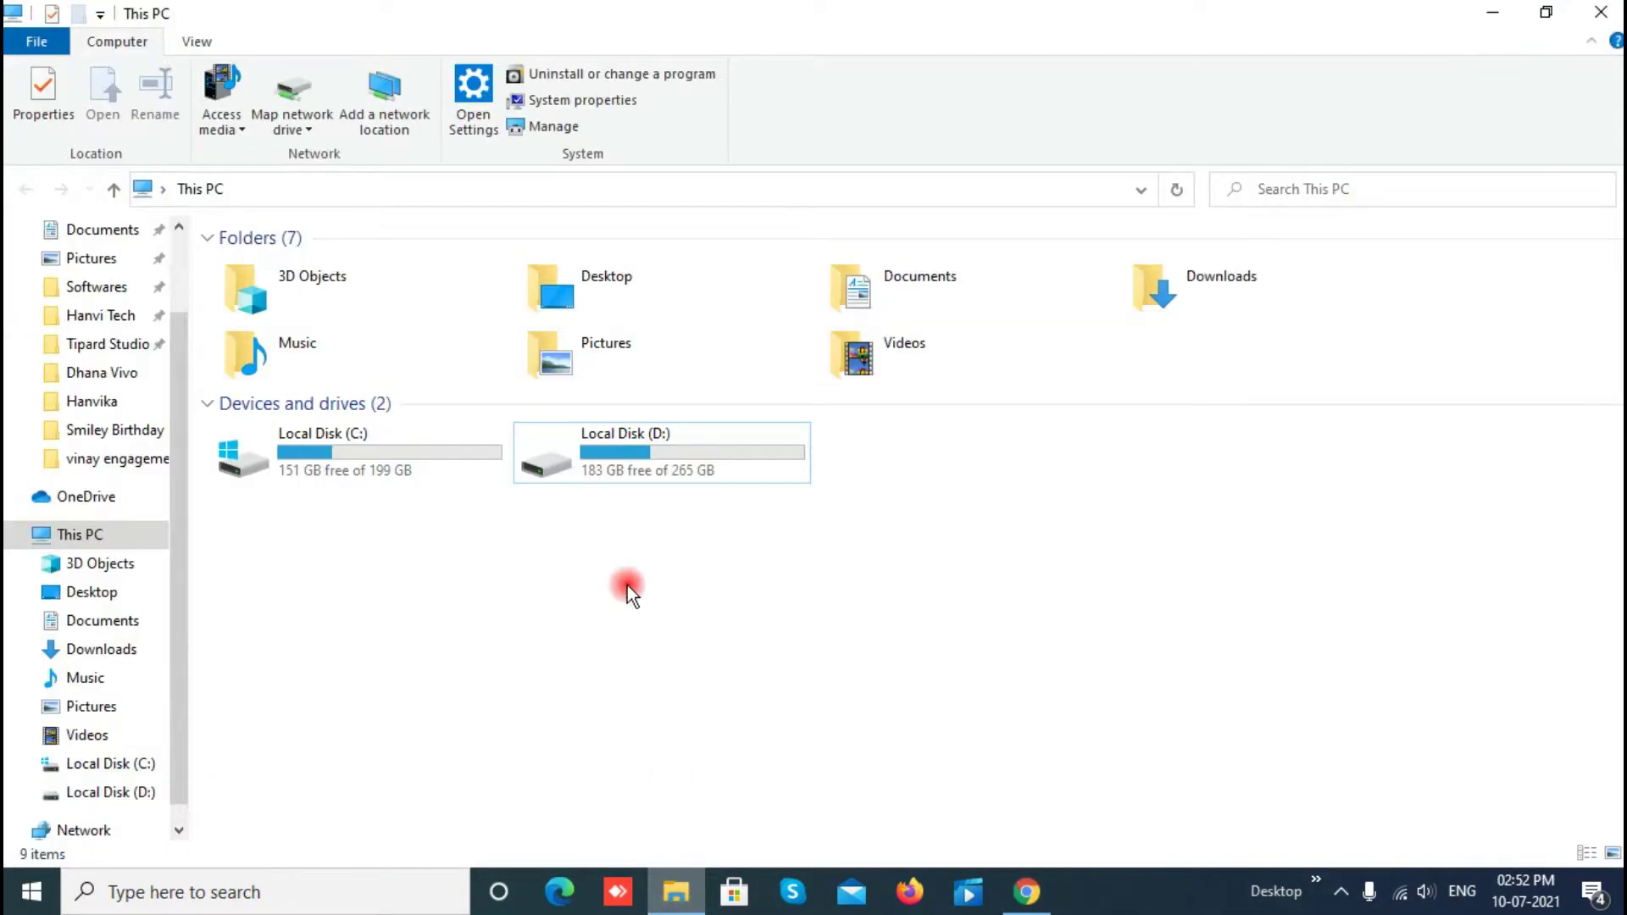
{"action": "left_click", "coordinate": [410, 476]}
{"action": "left_click", "coordinate": [593, 462]}
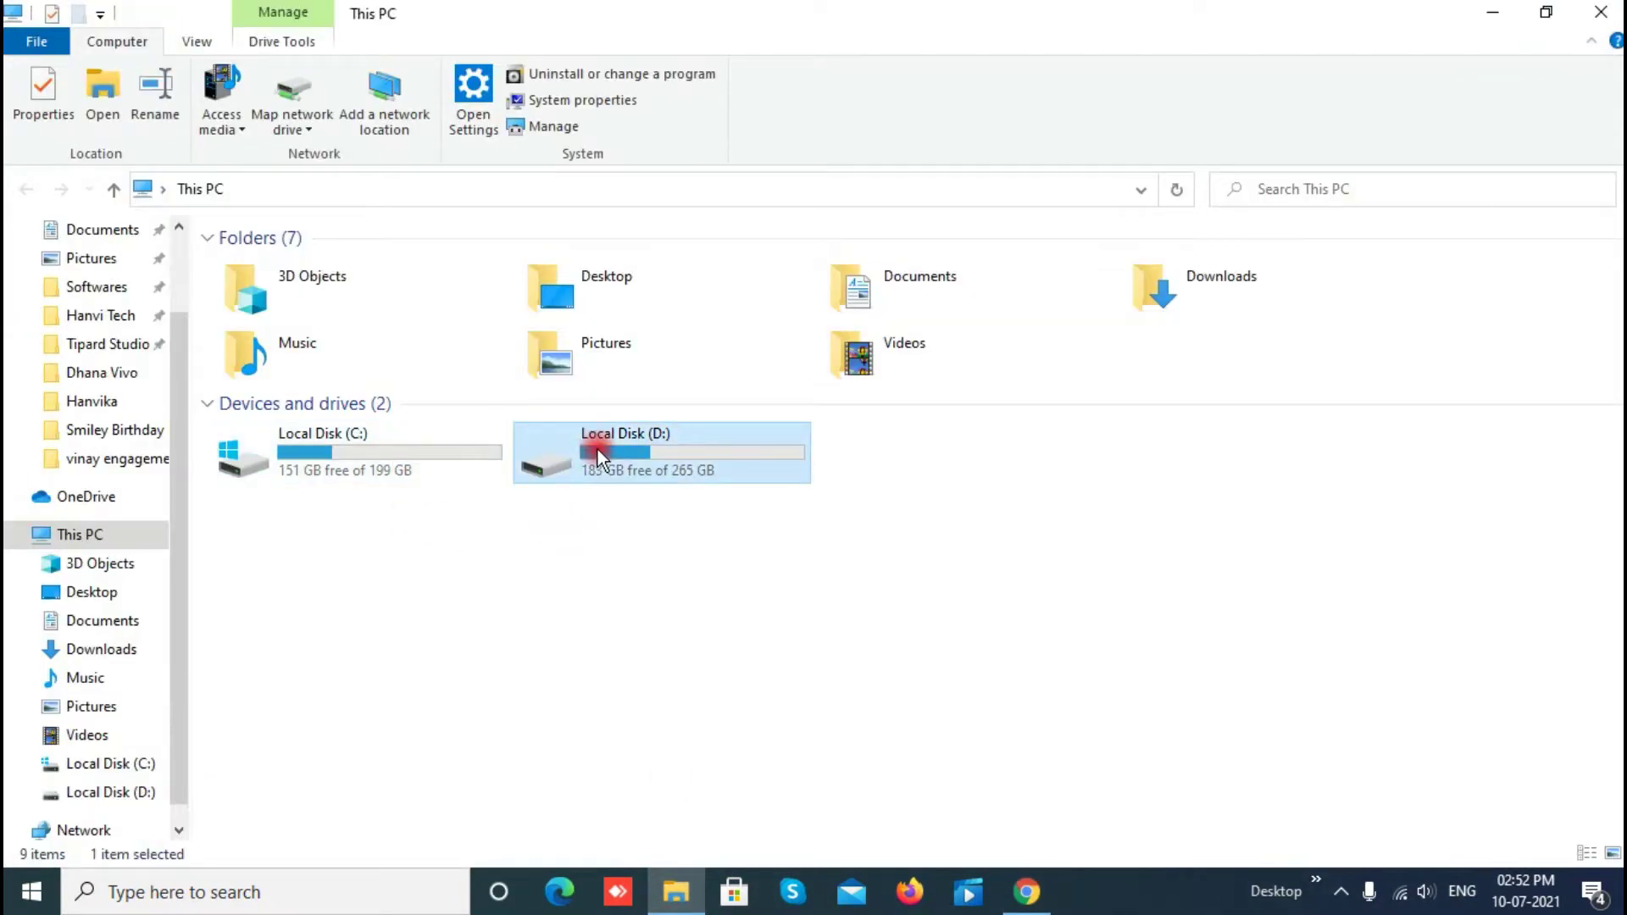
{"action": "left_click", "coordinate": [882, 452]}
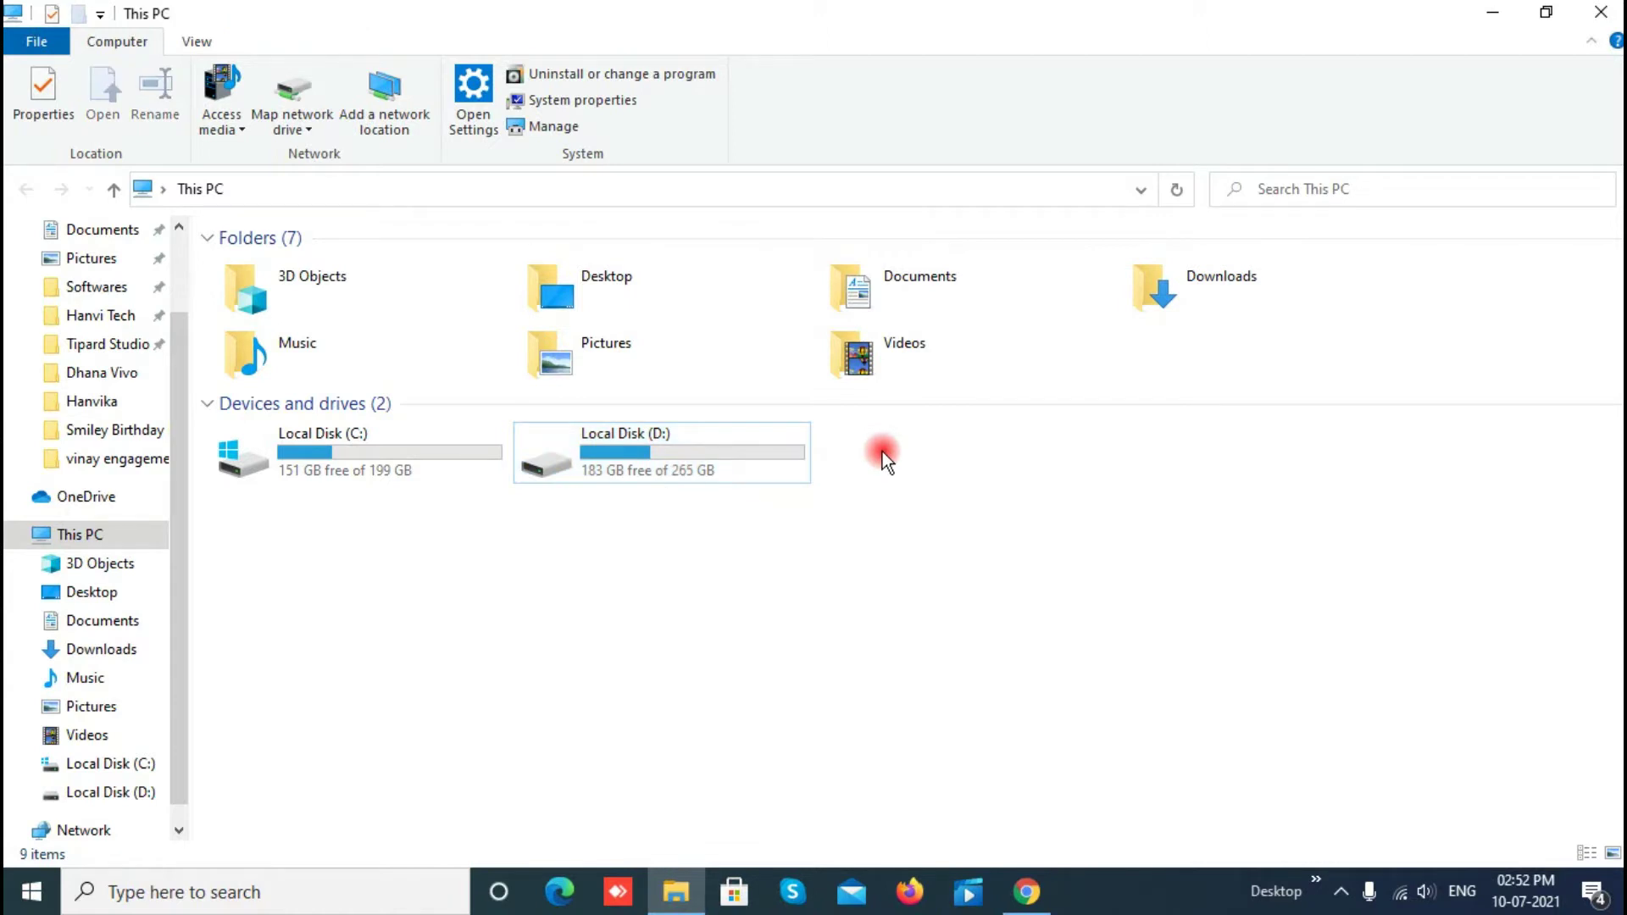
{"action": "mouse_move", "coordinate": [670, 479]}
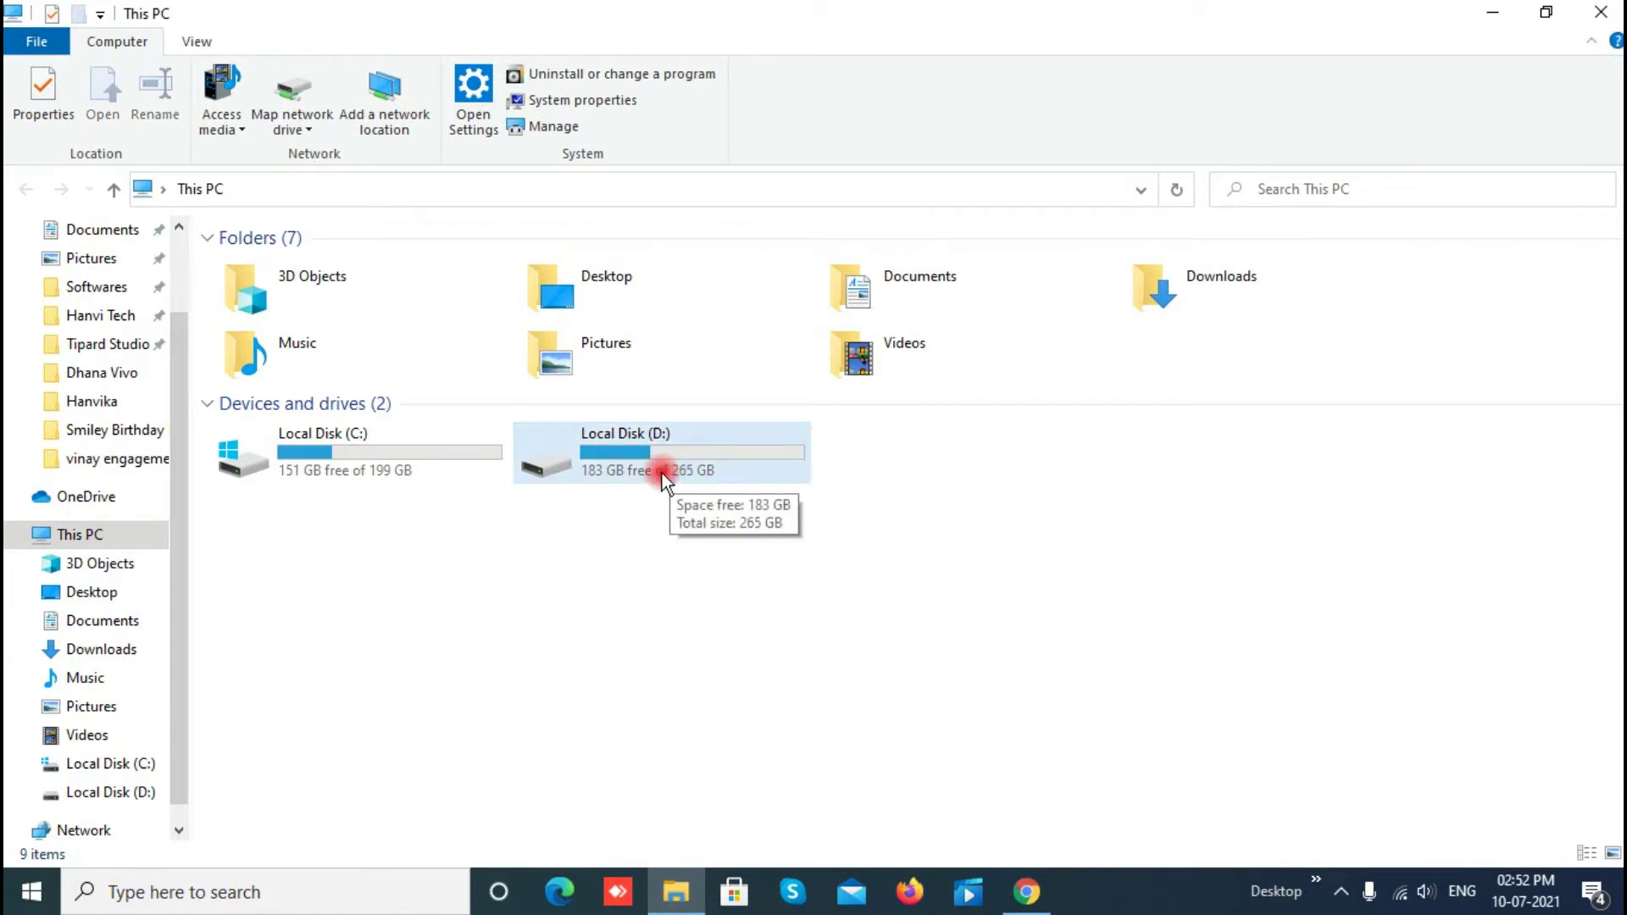
{"action": "left_click", "coordinate": [708, 471]}
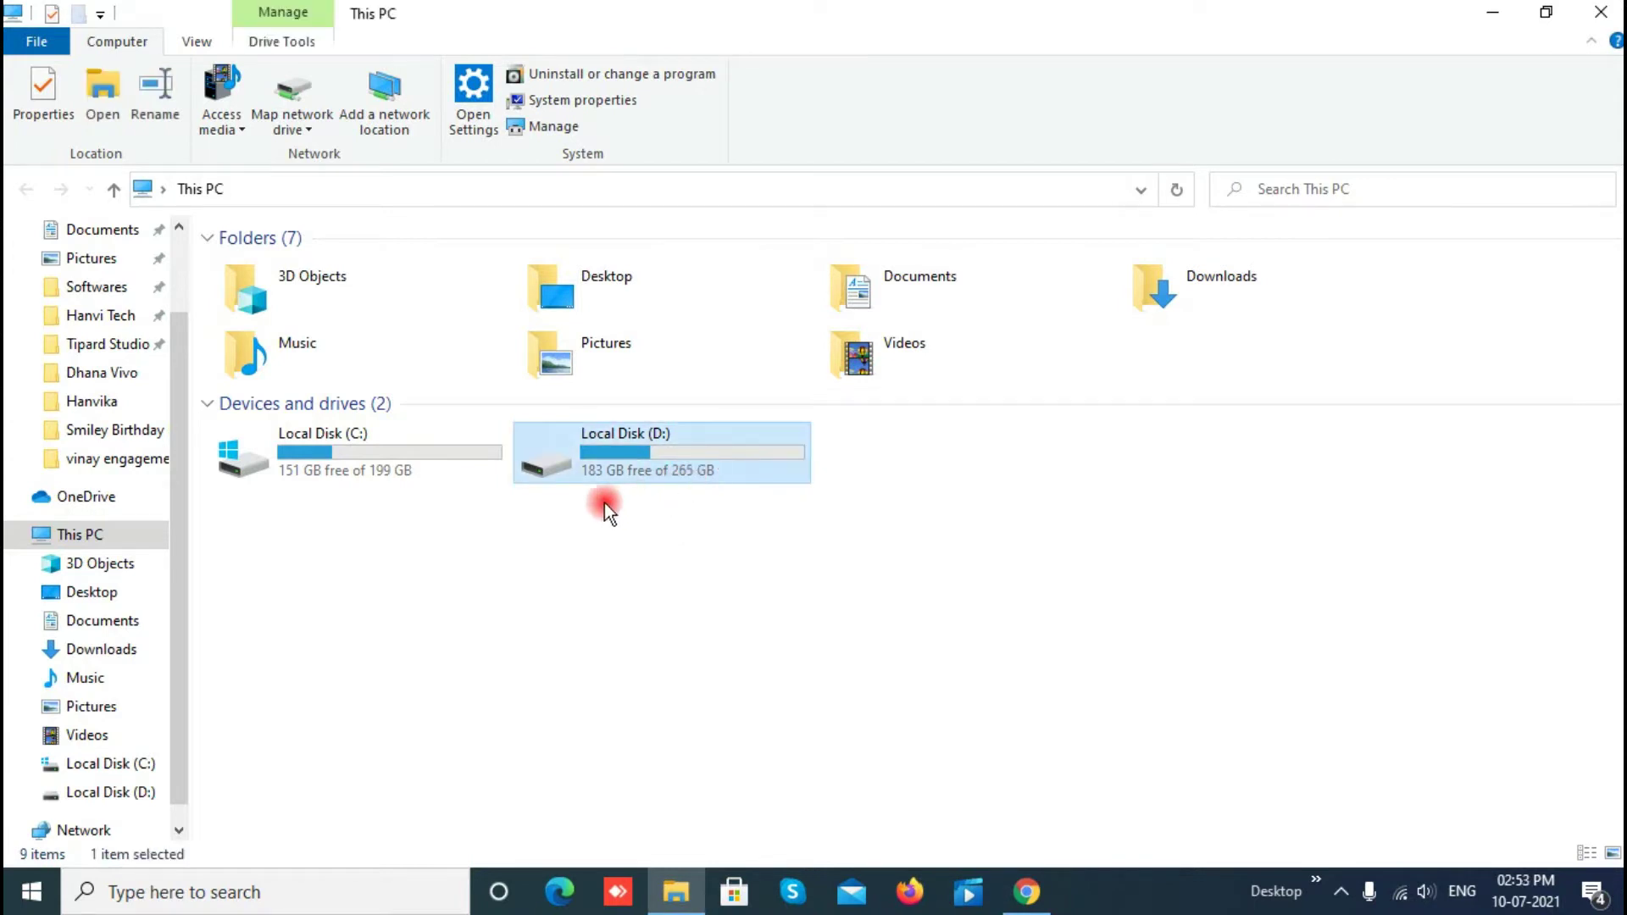
{"action": "mouse_move", "coordinate": [615, 480]}
{"action": "left_click", "coordinate": [888, 541]}
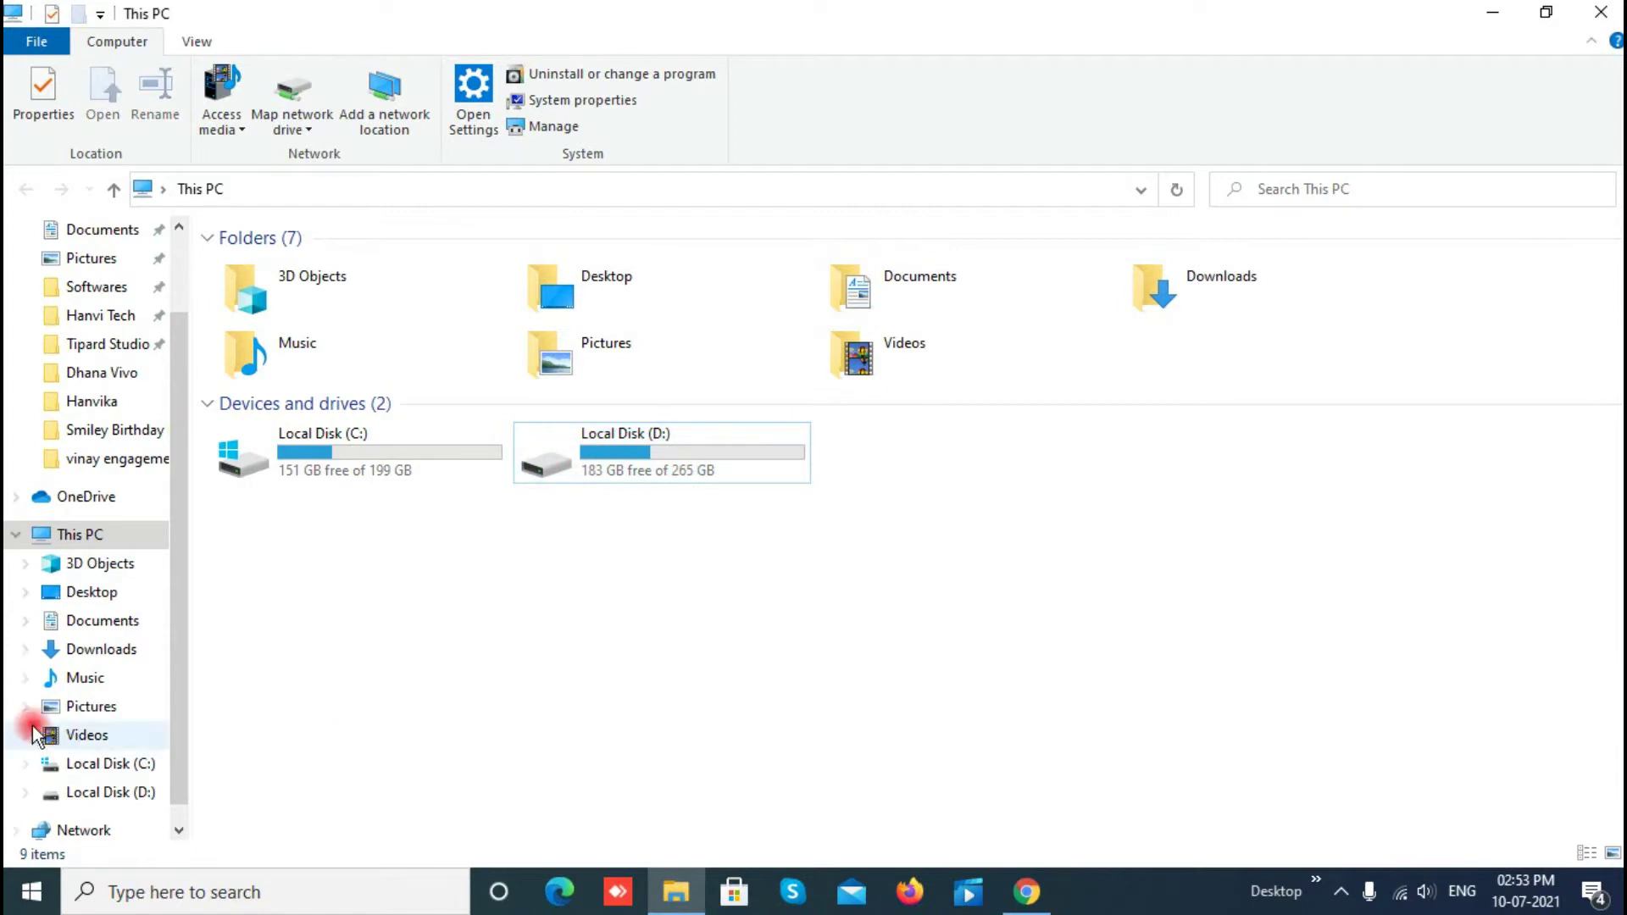
Step: Open Computer Management for This PC and show Disk Management under Storage
{"action": "right_click", "coordinate": [85, 535]}
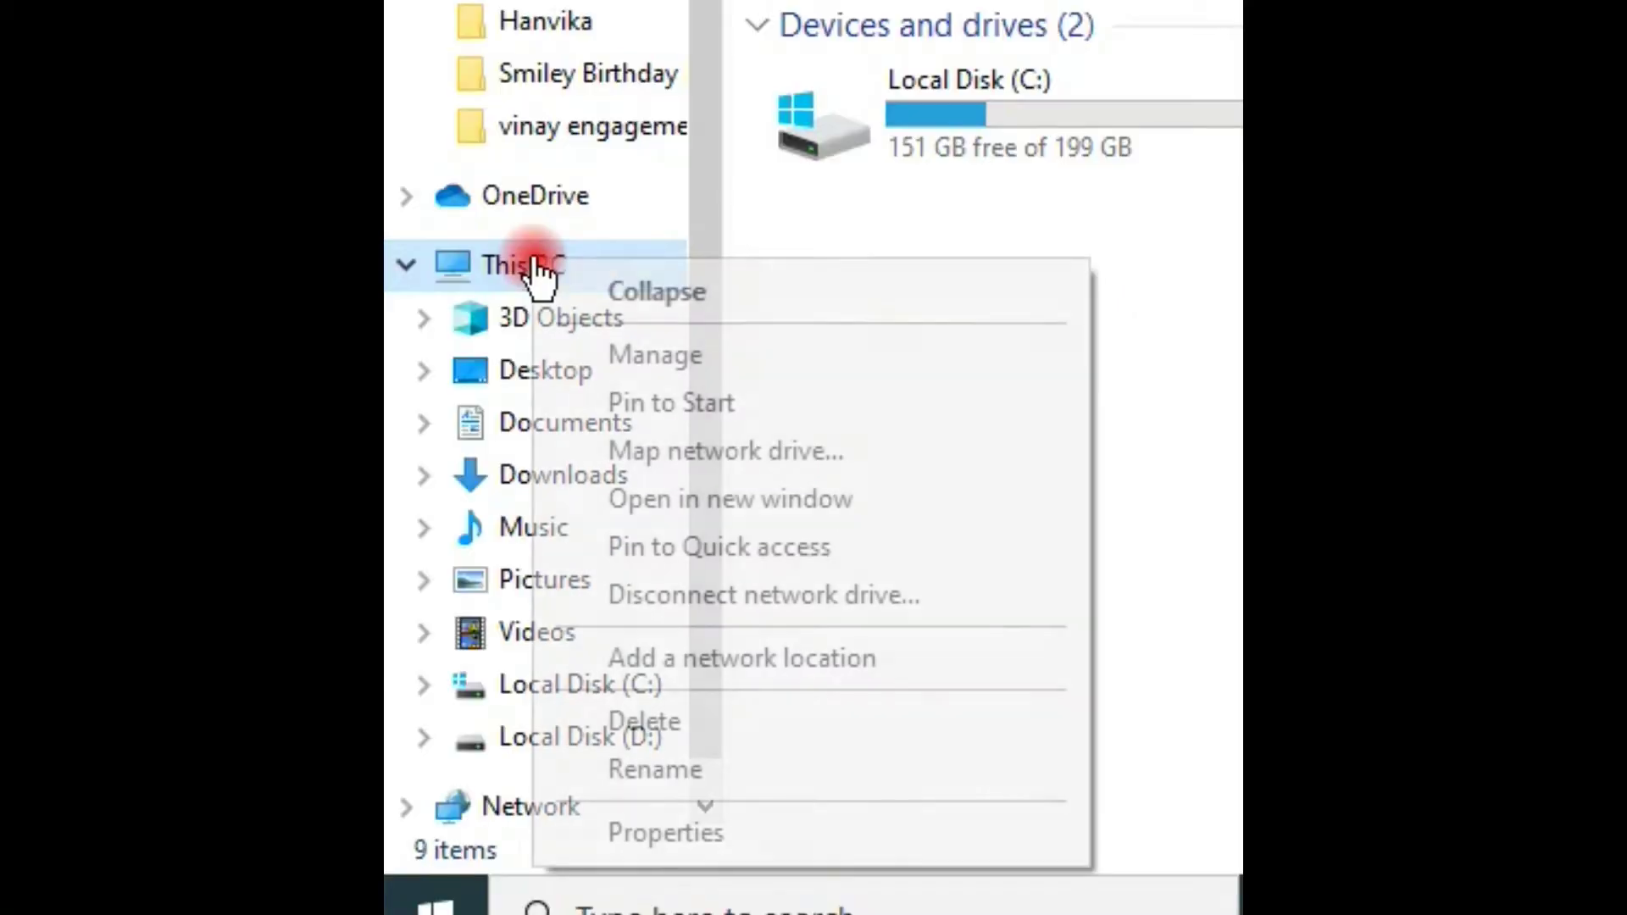
{"action": "left_click", "coordinate": [696, 371]}
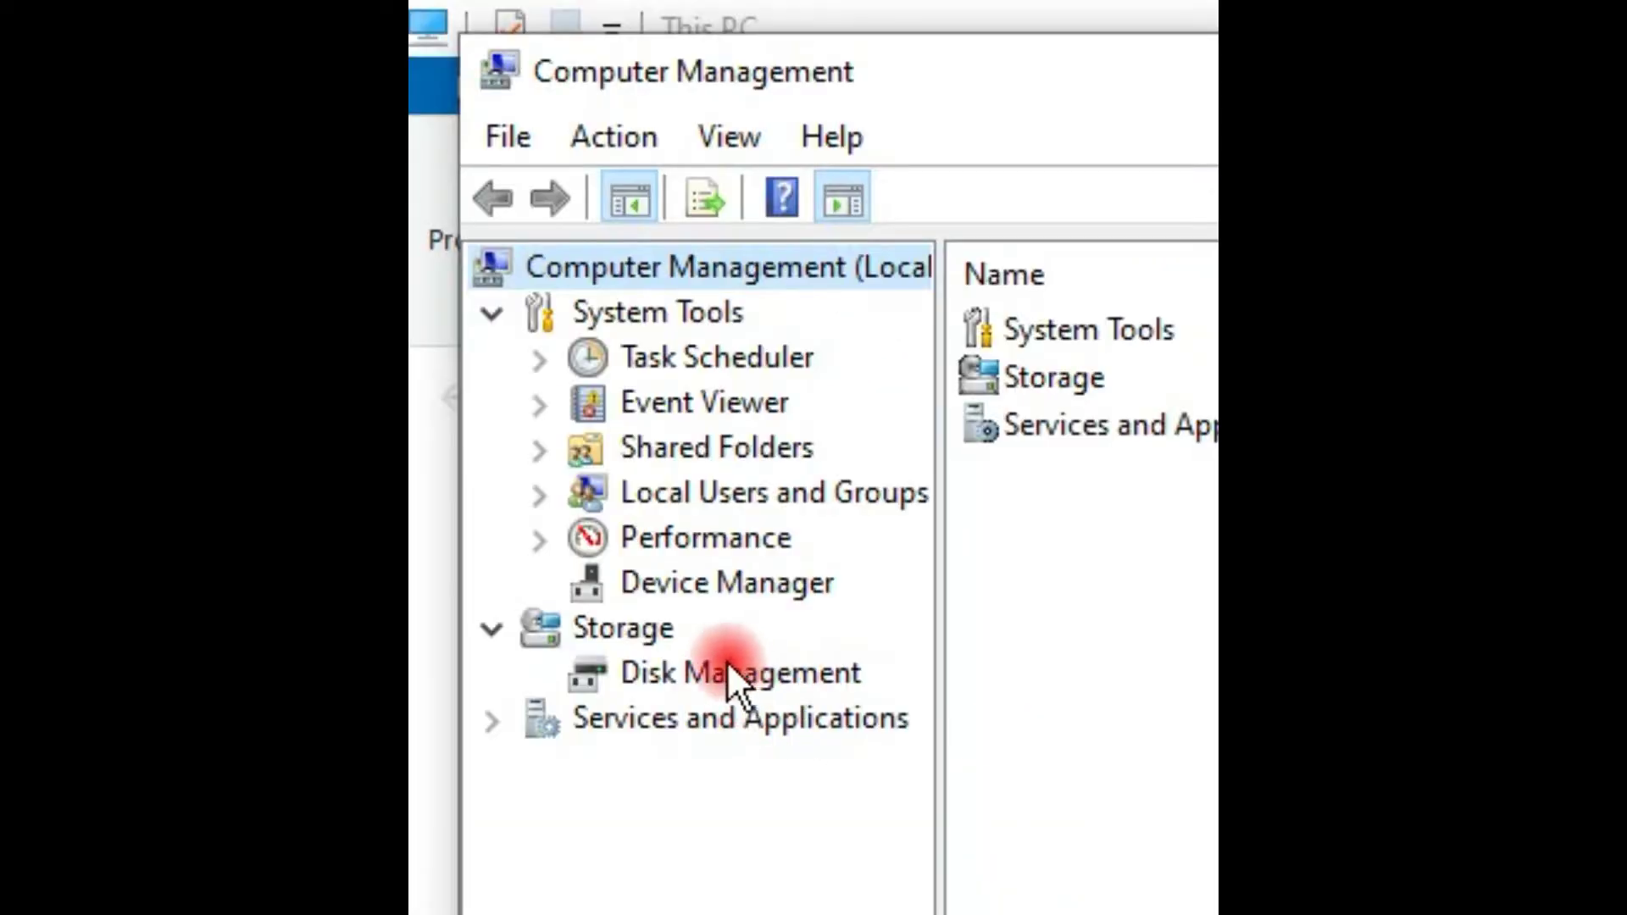
{"action": "left_click", "coordinate": [767, 667]}
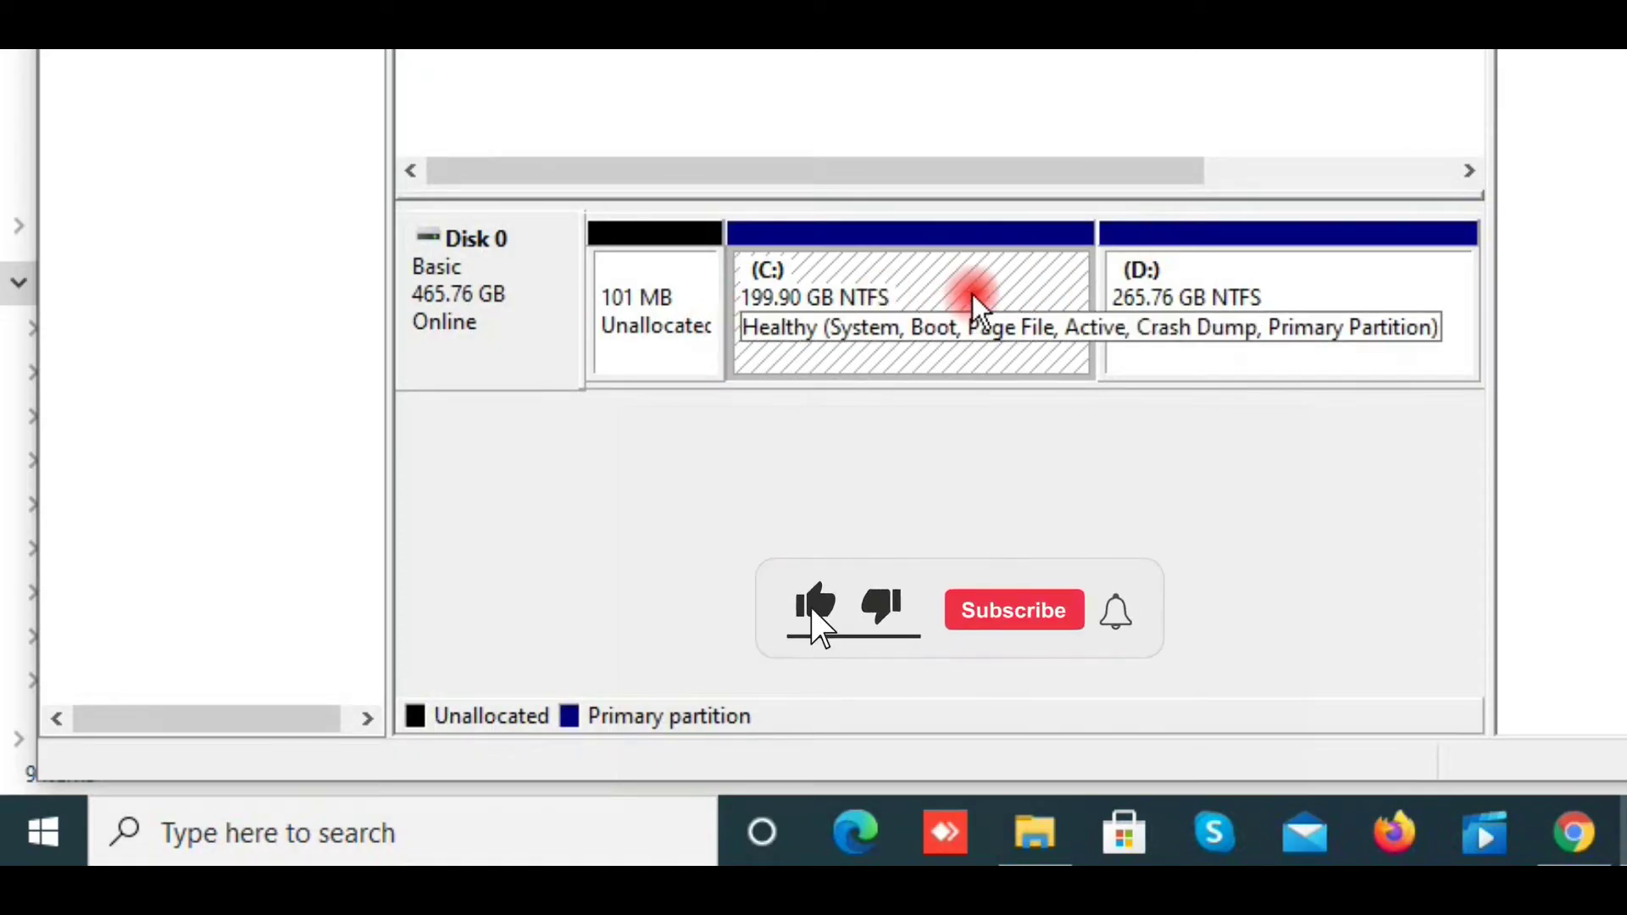
Step: Start Shrink Volume on the D: partition of Disk 0
{"action": "left_click", "coordinate": [1199, 309]}
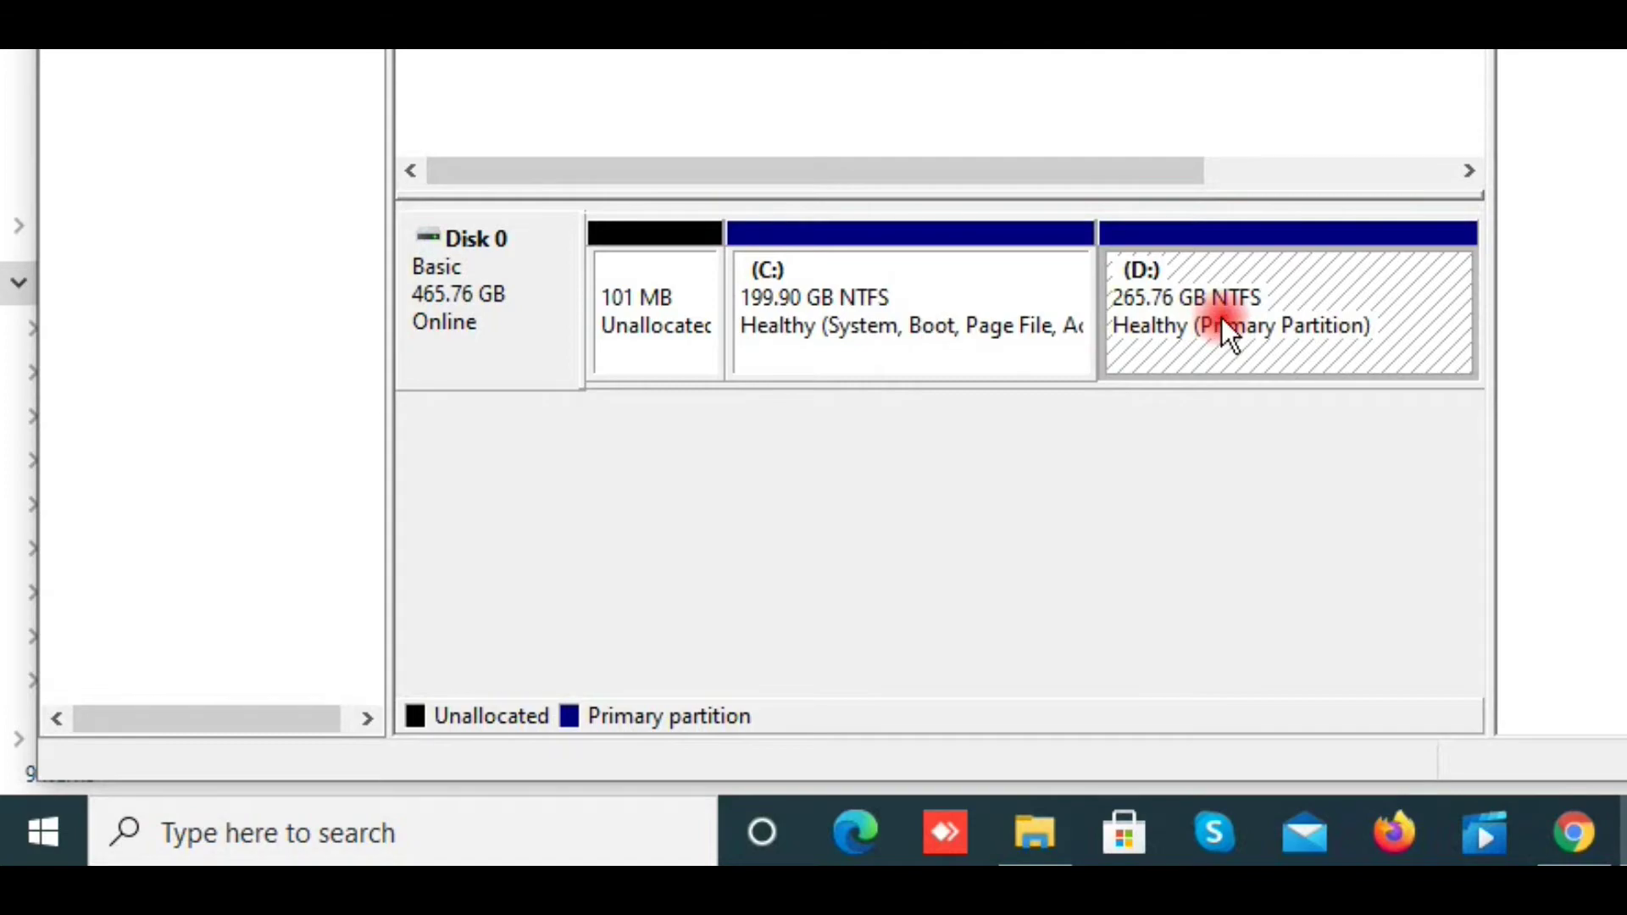
{"action": "right_click", "coordinate": [1222, 317]}
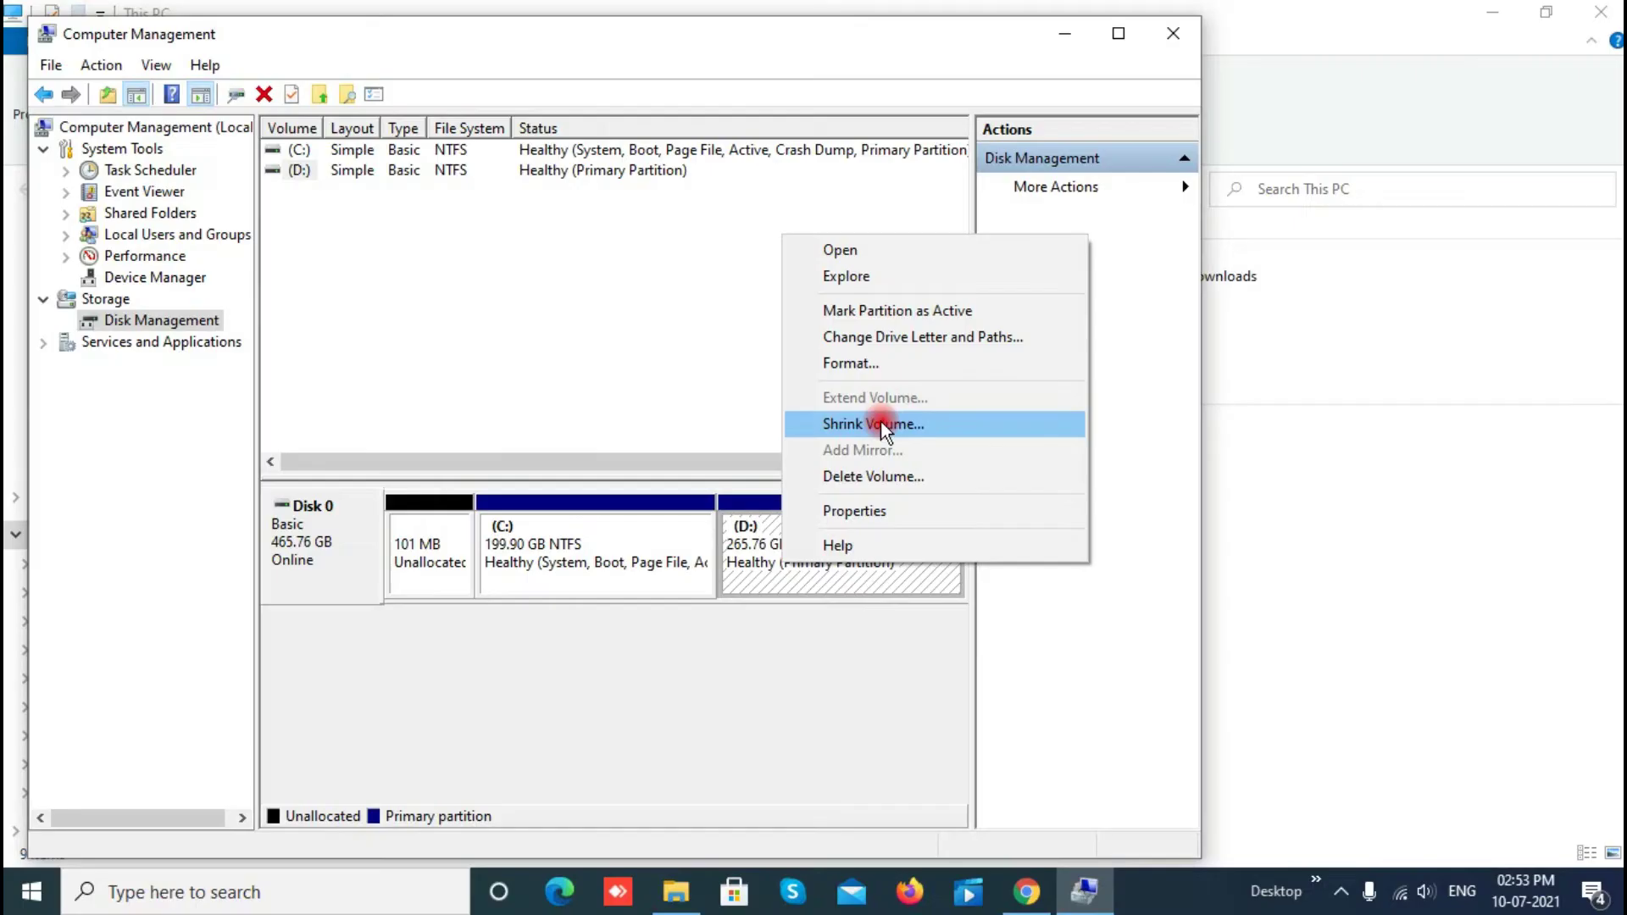
{"action": "left_click", "coordinate": [712, 396]}
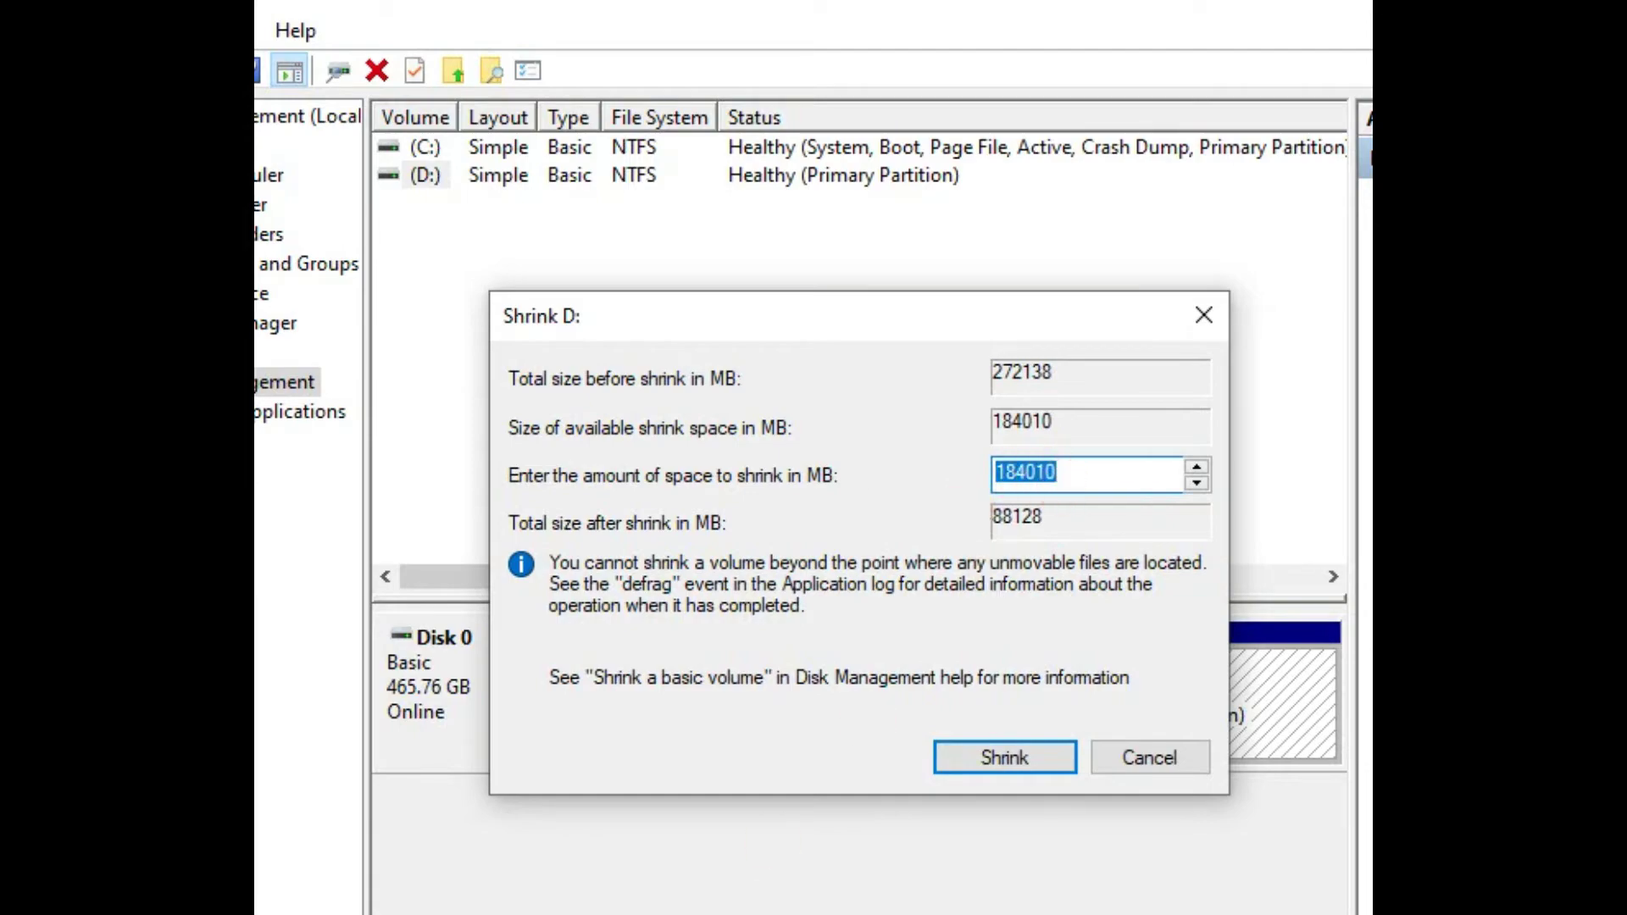
Step: Open the Calculator app and multiply 1024 by 100 to convert 100 GB to megabytes
{"action": "left_click", "coordinate": [397, 894]}
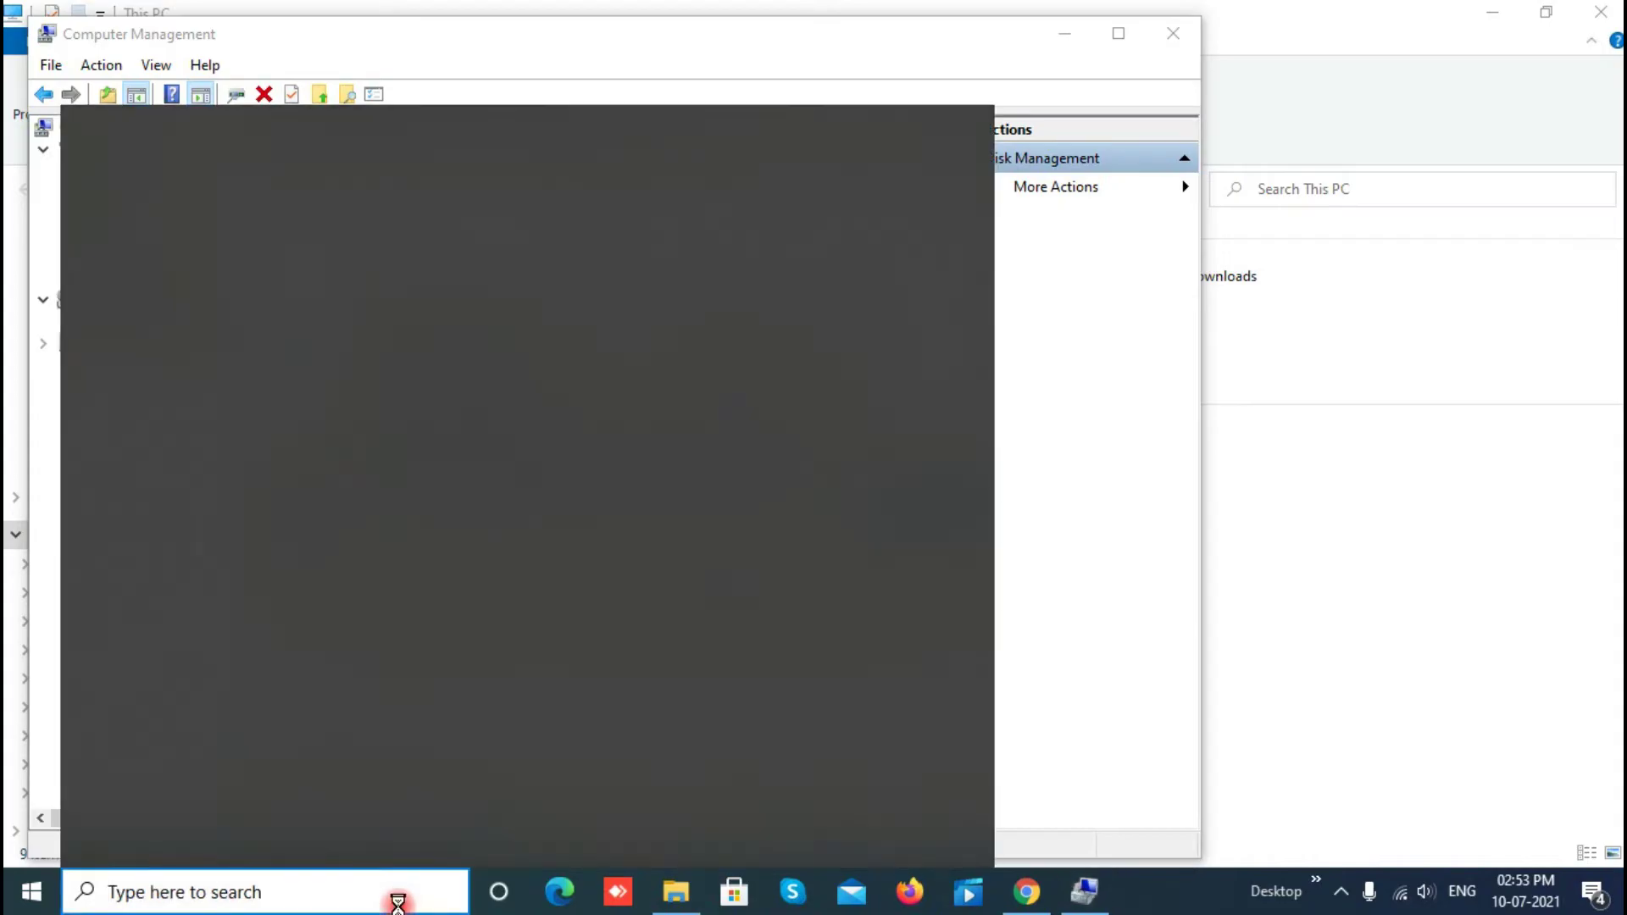
{"action": "type", "text": "ca"}
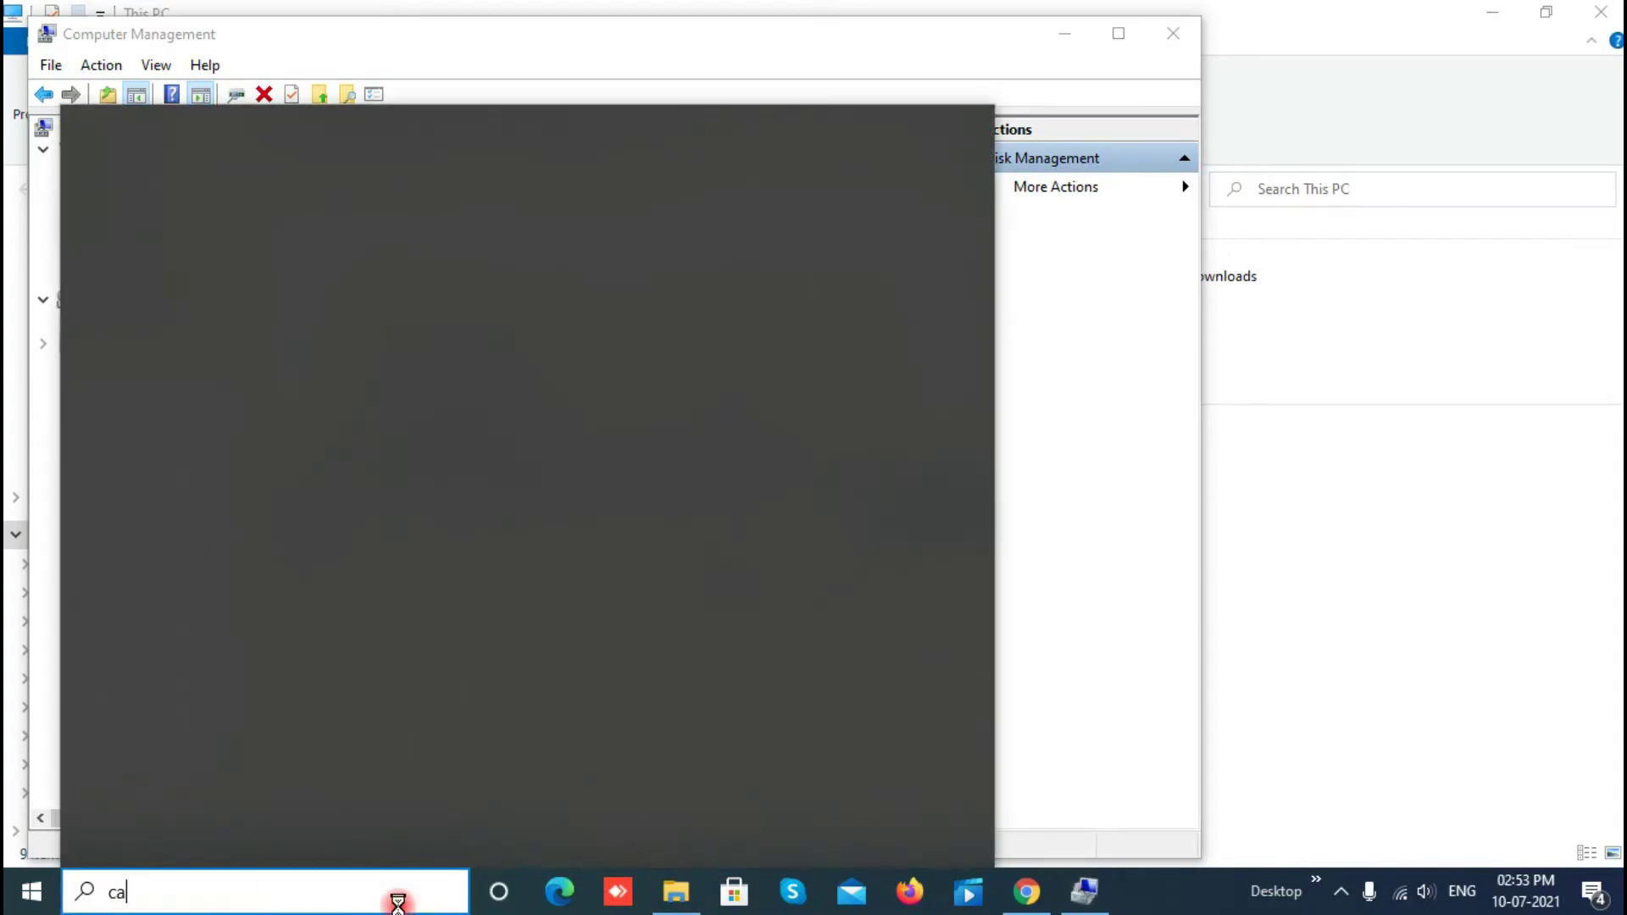
{"action": "type", "text": "l"}
{"action": "left_click", "coordinate": [325, 249]}
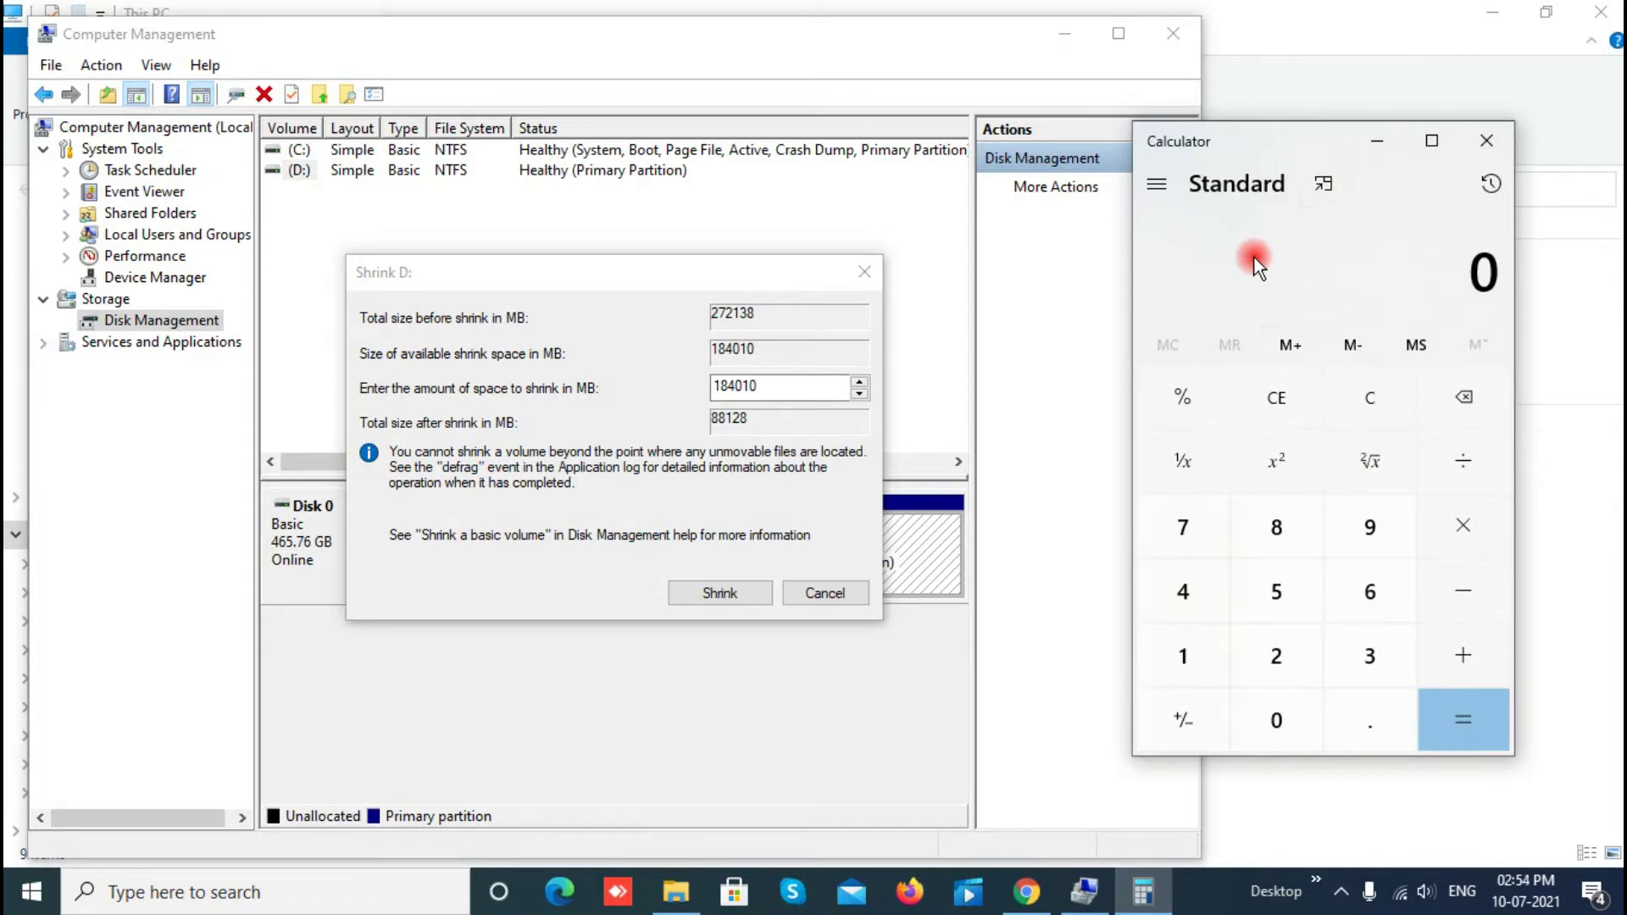
{"action": "type", "text": "1024"}
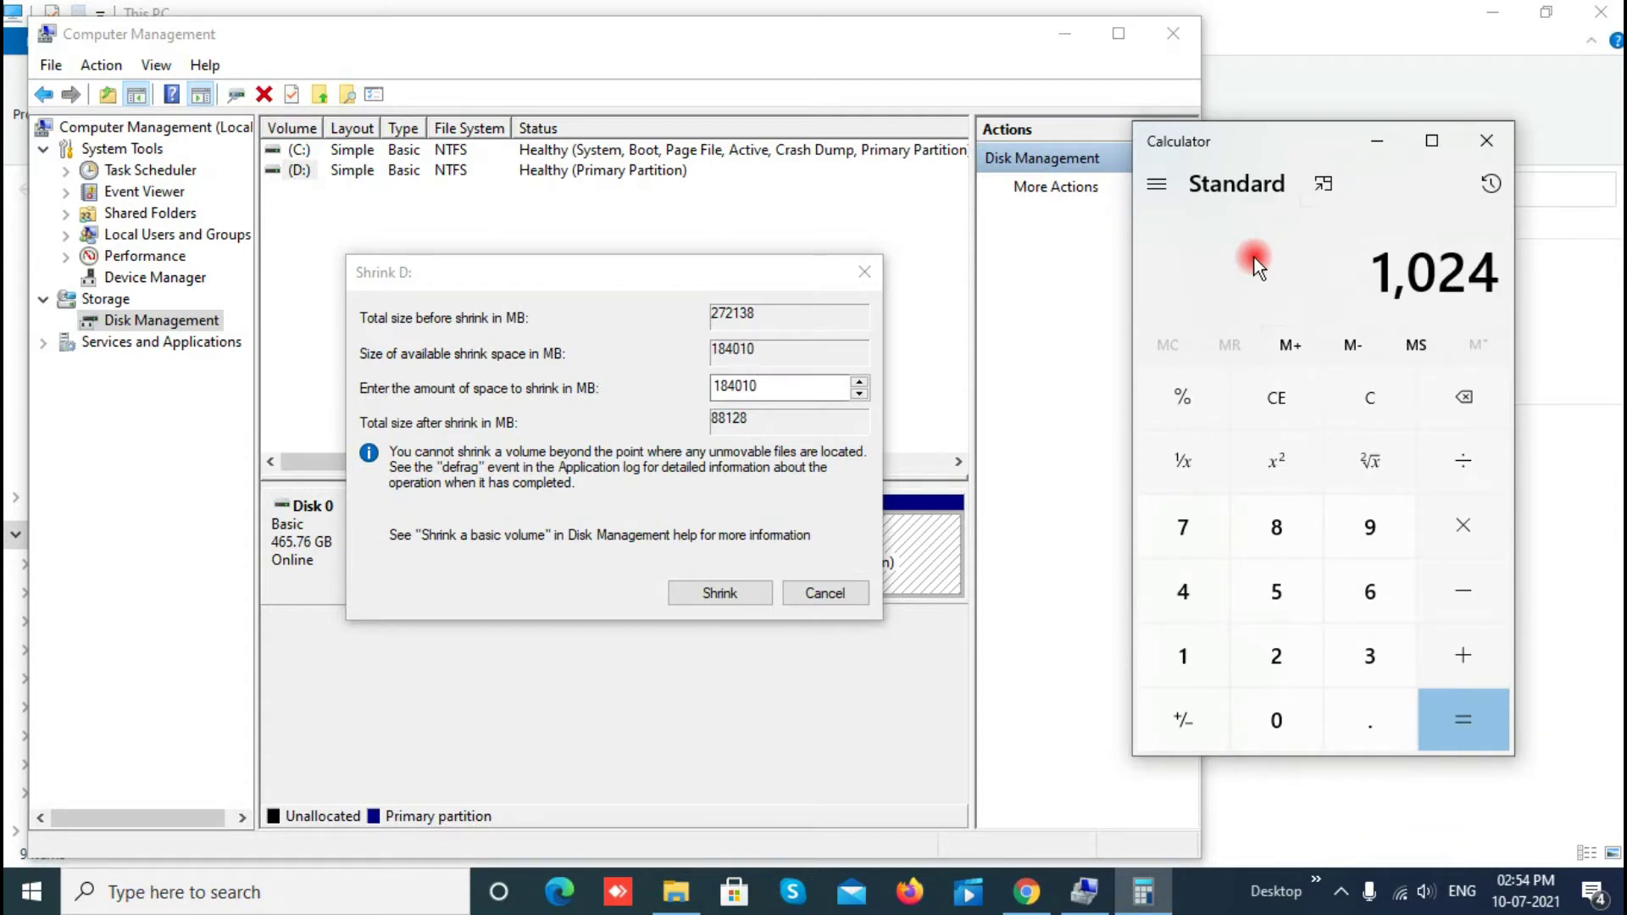
{"action": "key", "text": "asterisk"}
{"action": "type", "text": "100"}
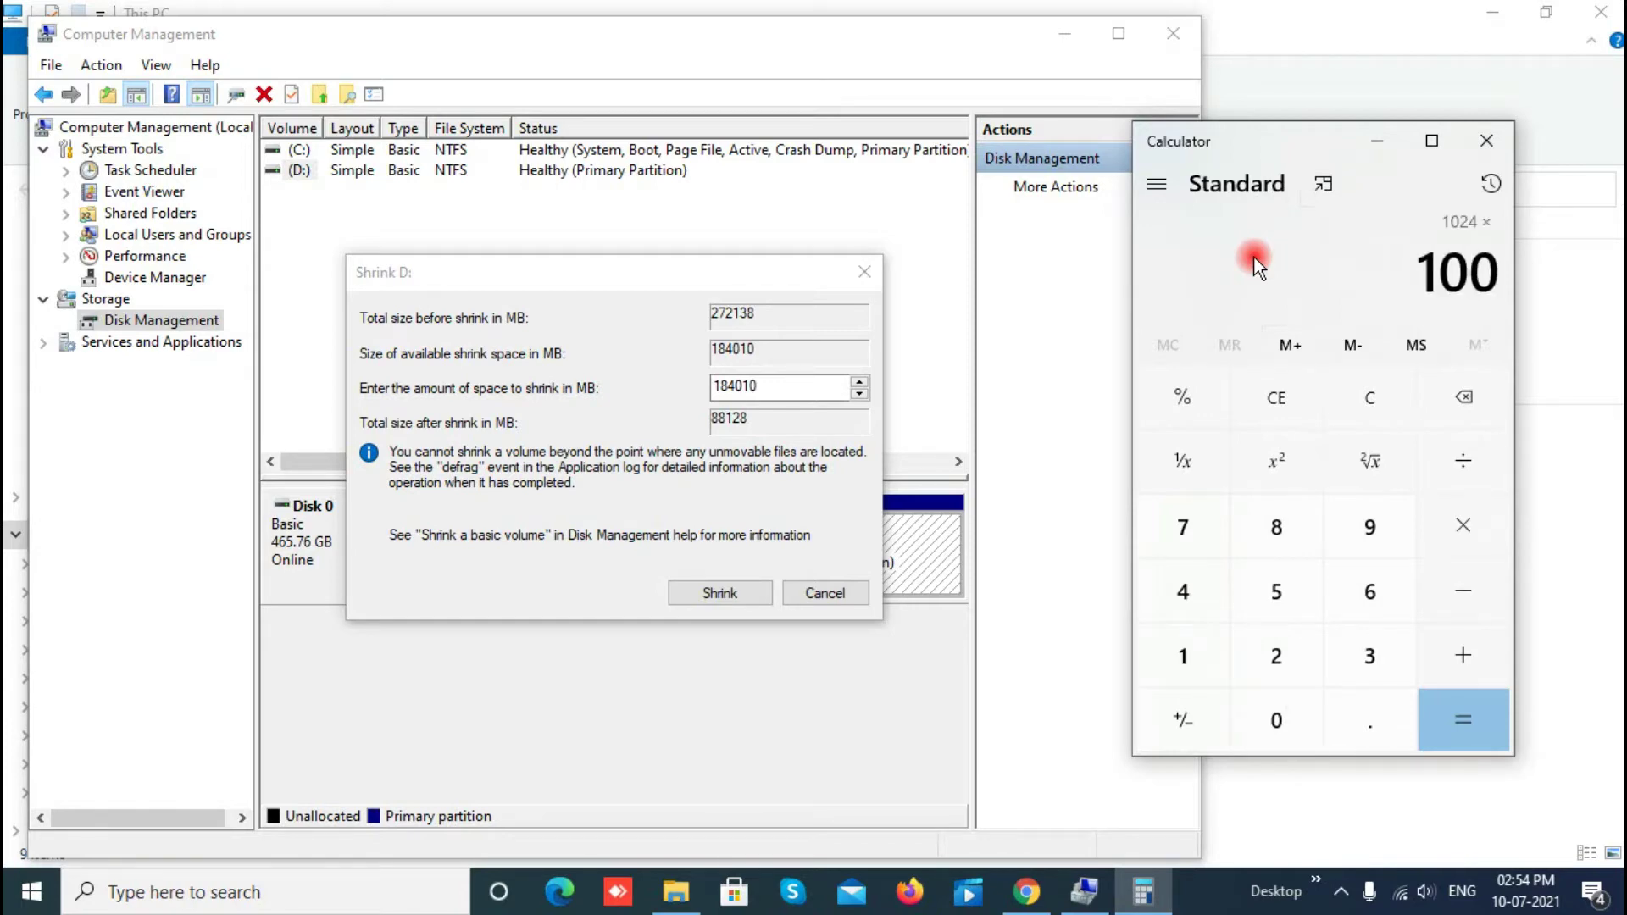
{"action": "key", "text": "Return"}
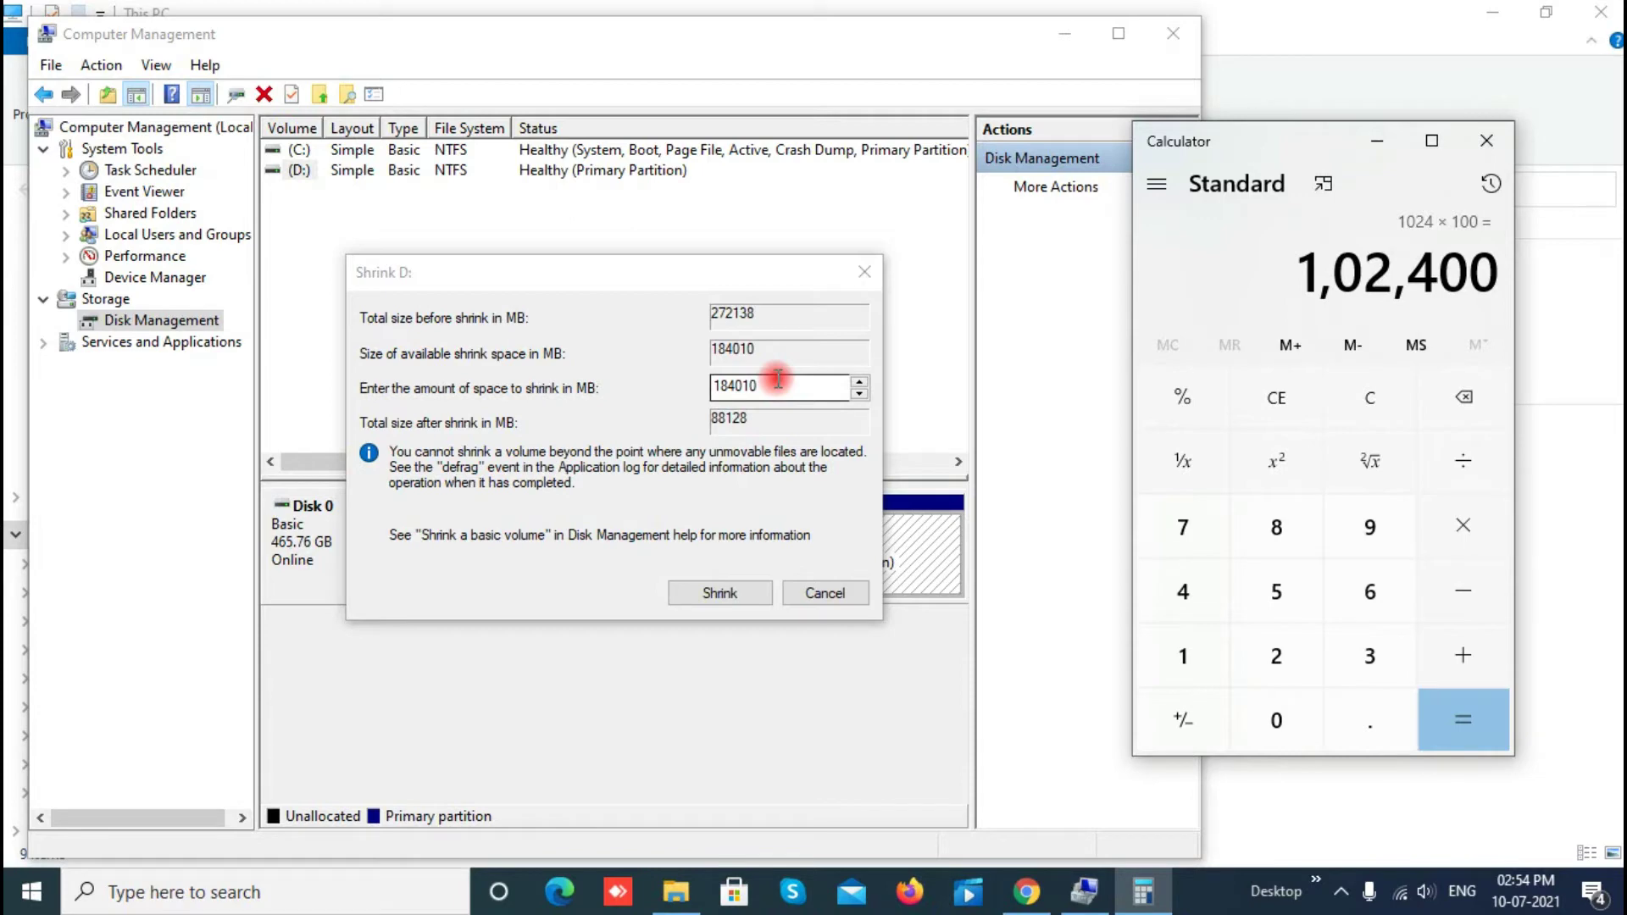
Step: Clear the calculator and multiply 200 by 1024 to convert 200 GB to megabytes
{"action": "left_click", "coordinate": [1366, 405]}
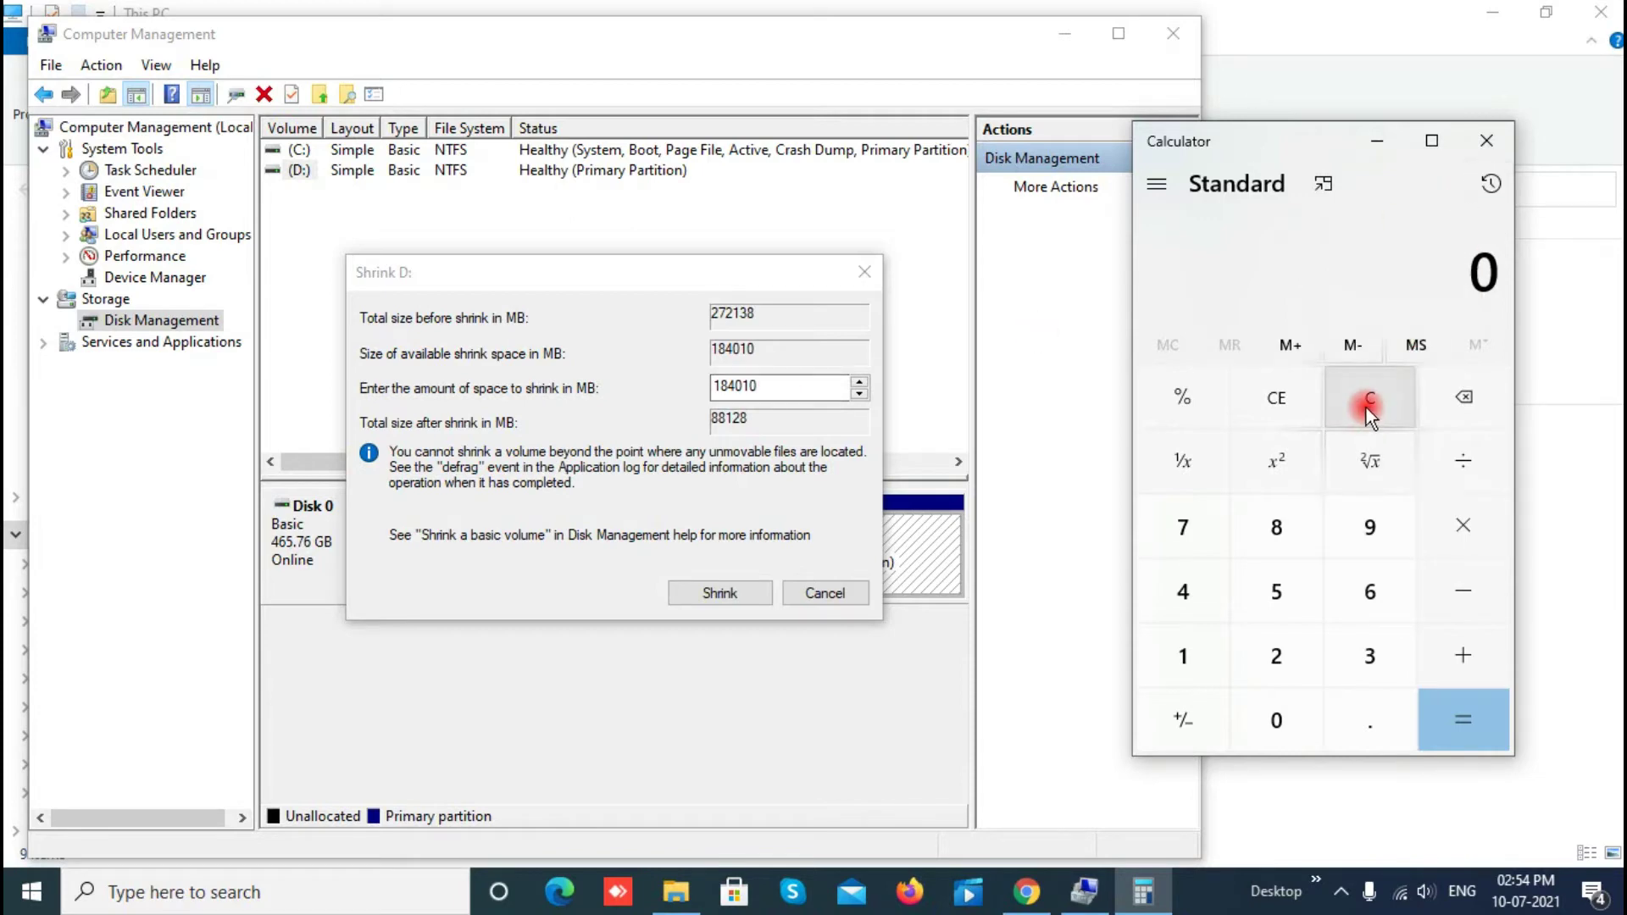
{"action": "left_click", "coordinate": [1267, 659]}
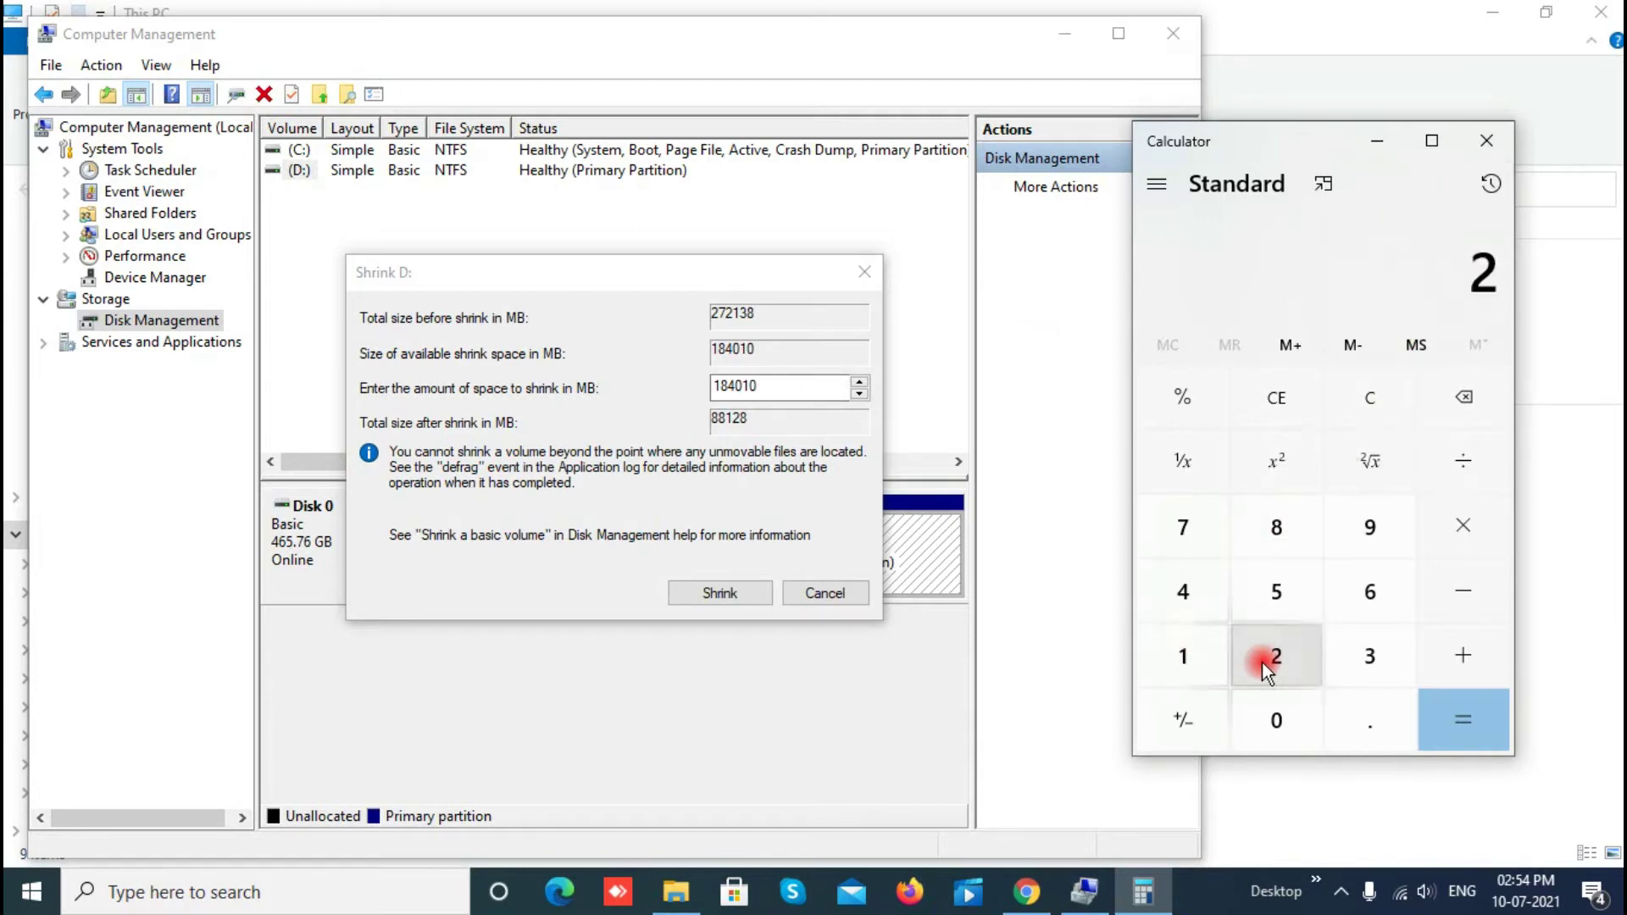
{"action": "double_click", "coordinate": [1268, 708]}
{"action": "left_click", "coordinate": [1450, 520]}
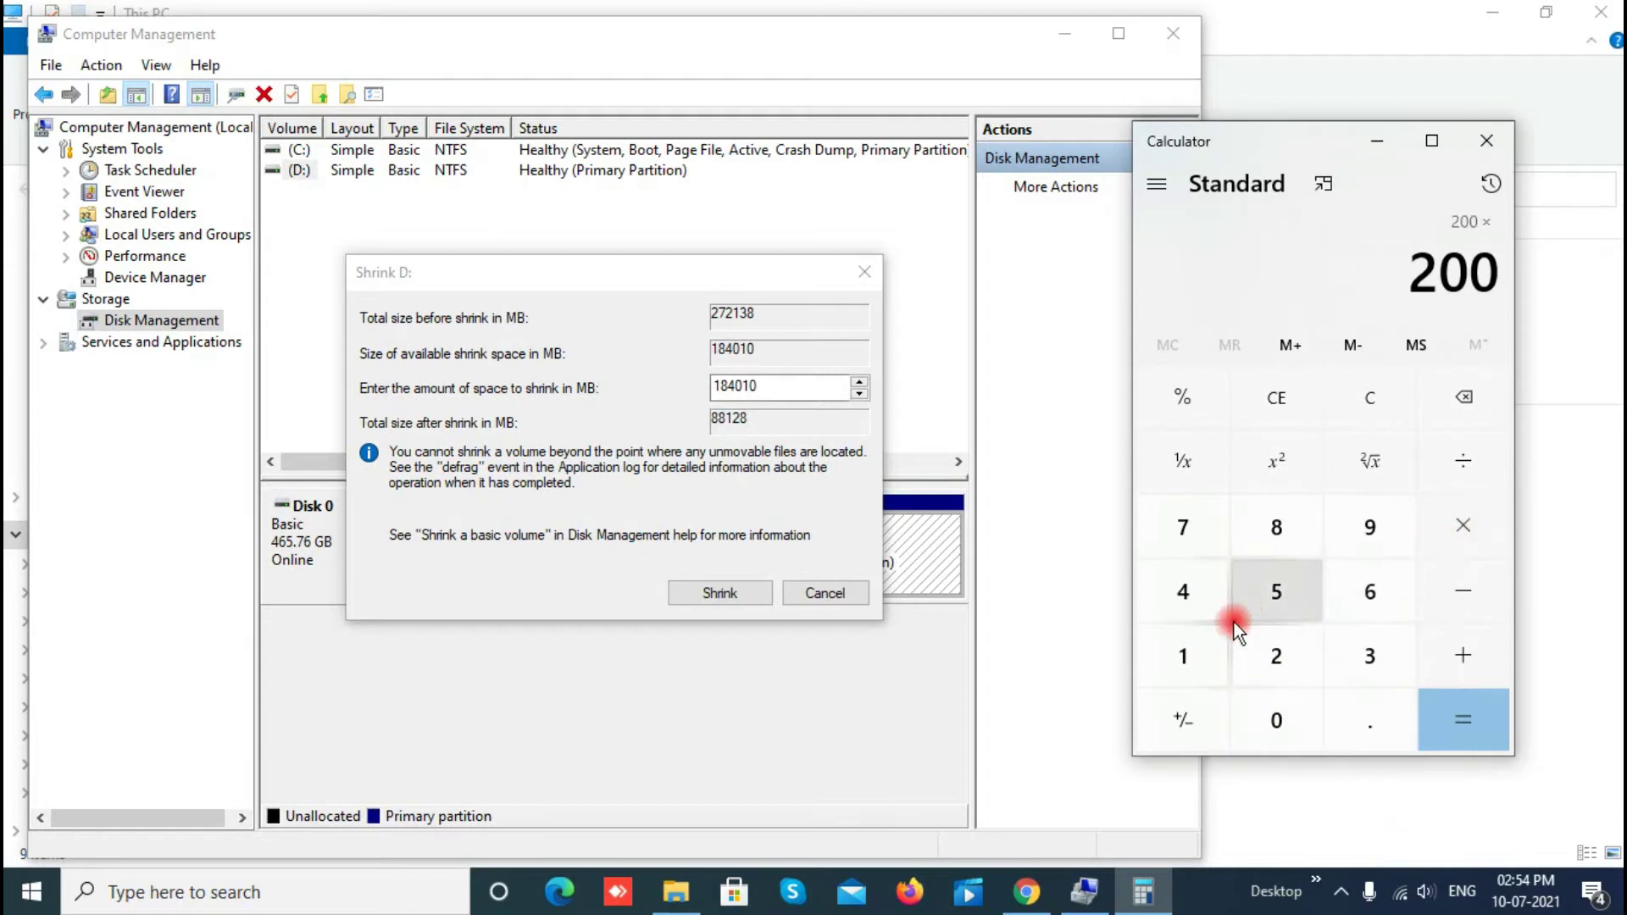
{"action": "left_click", "coordinate": [1201, 662]}
{"action": "left_click", "coordinate": [1269, 719]}
{"action": "left_click", "coordinate": [1281, 665]}
{"action": "left_click", "coordinate": [1183, 596]}
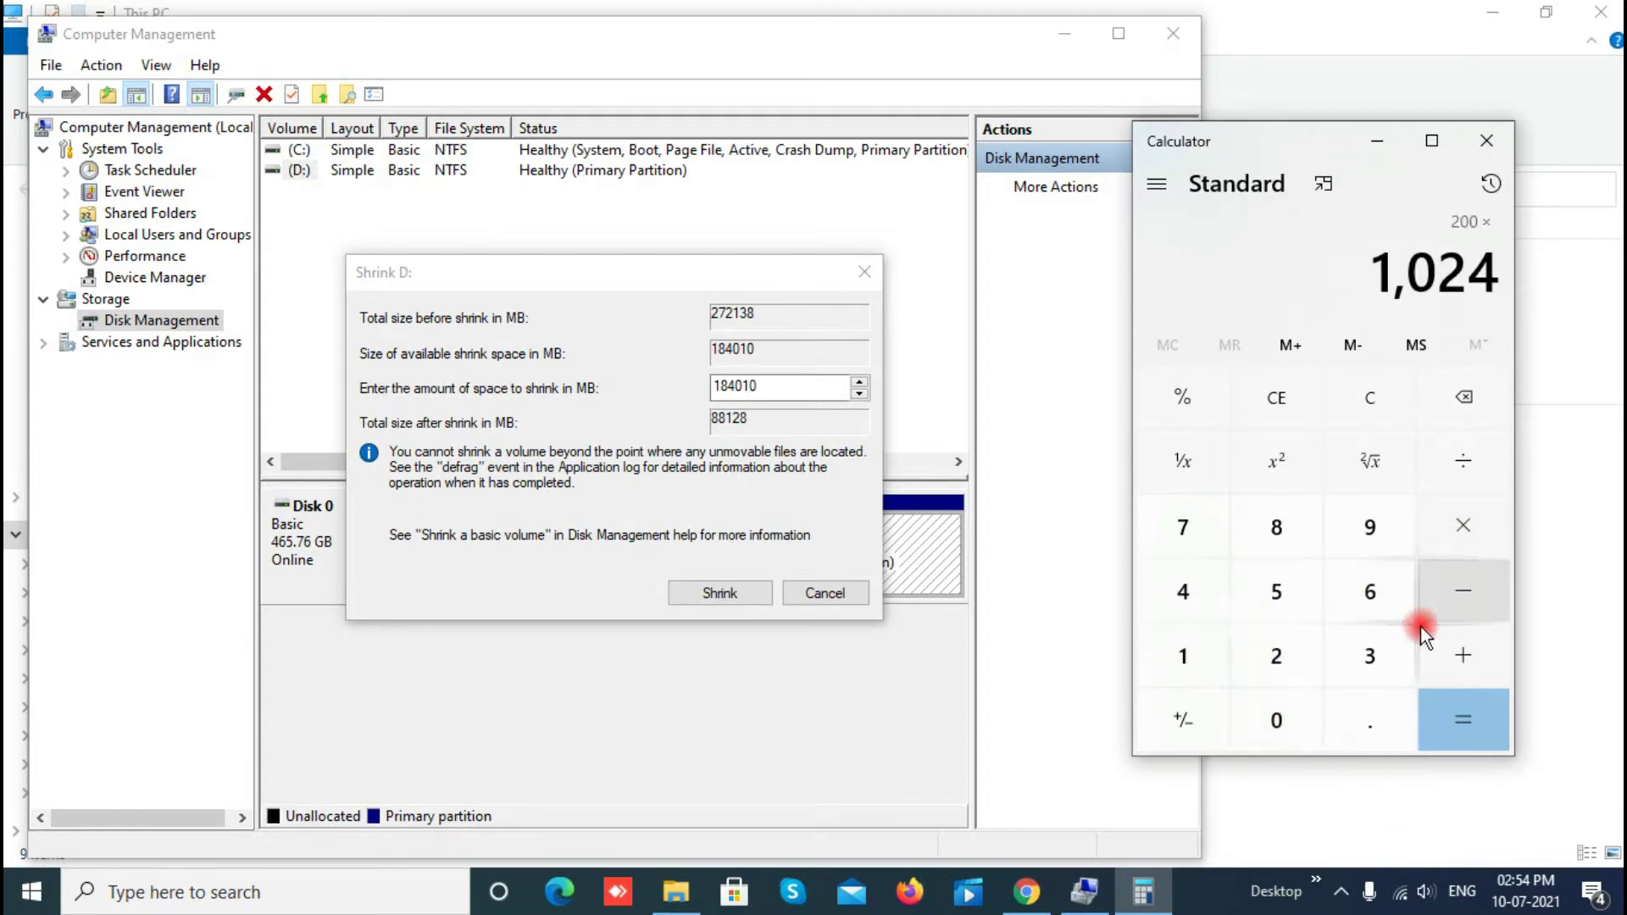
{"action": "left_click", "coordinate": [1464, 697]}
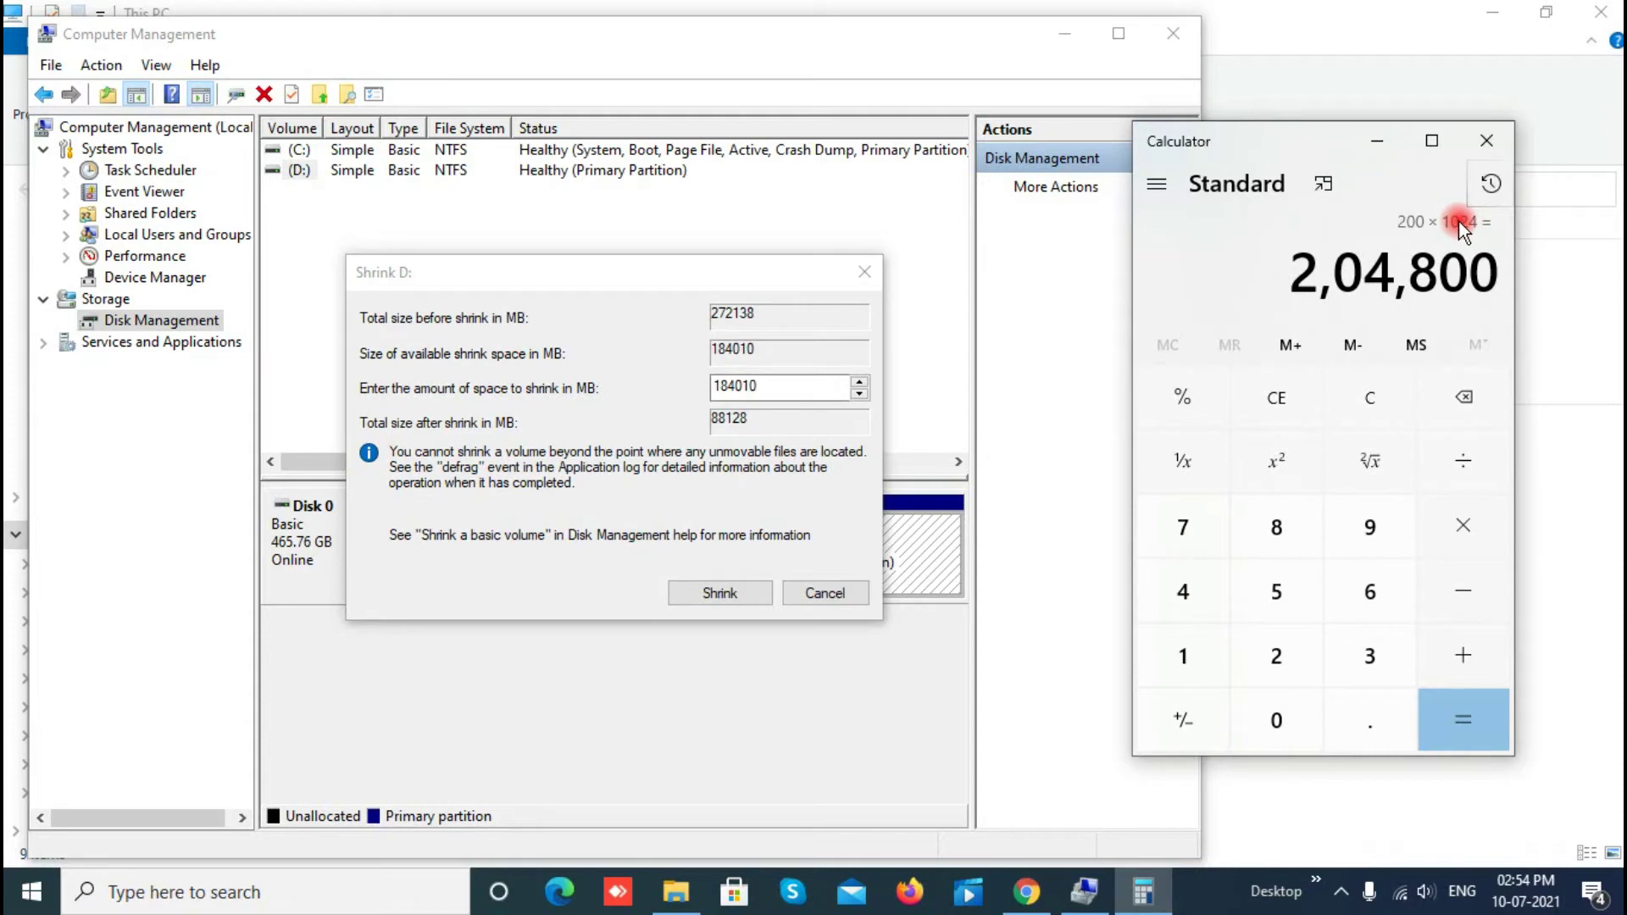
Step: Clear the calculator and multiply 100 by 1024 to get the shrink size in megabytes
{"action": "left_click", "coordinate": [1366, 407]}
{"action": "left_click", "coordinate": [1190, 654]}
{"action": "left_click", "coordinate": [1263, 712]}
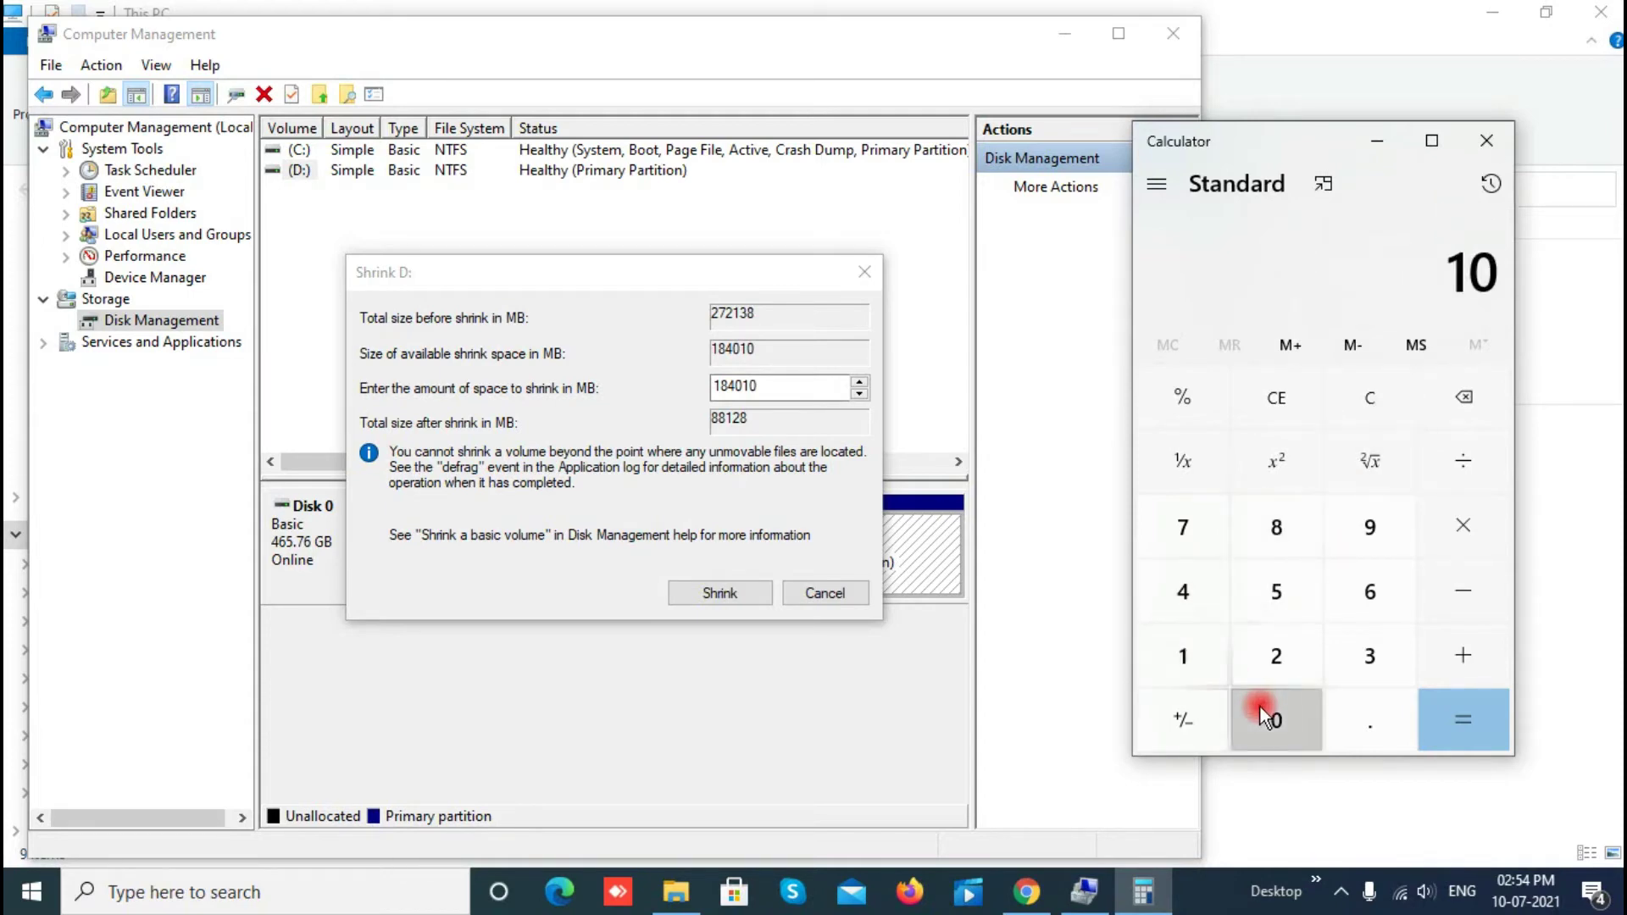
{"action": "left_click", "coordinate": [1262, 712]}
{"action": "left_click", "coordinate": [1475, 507]}
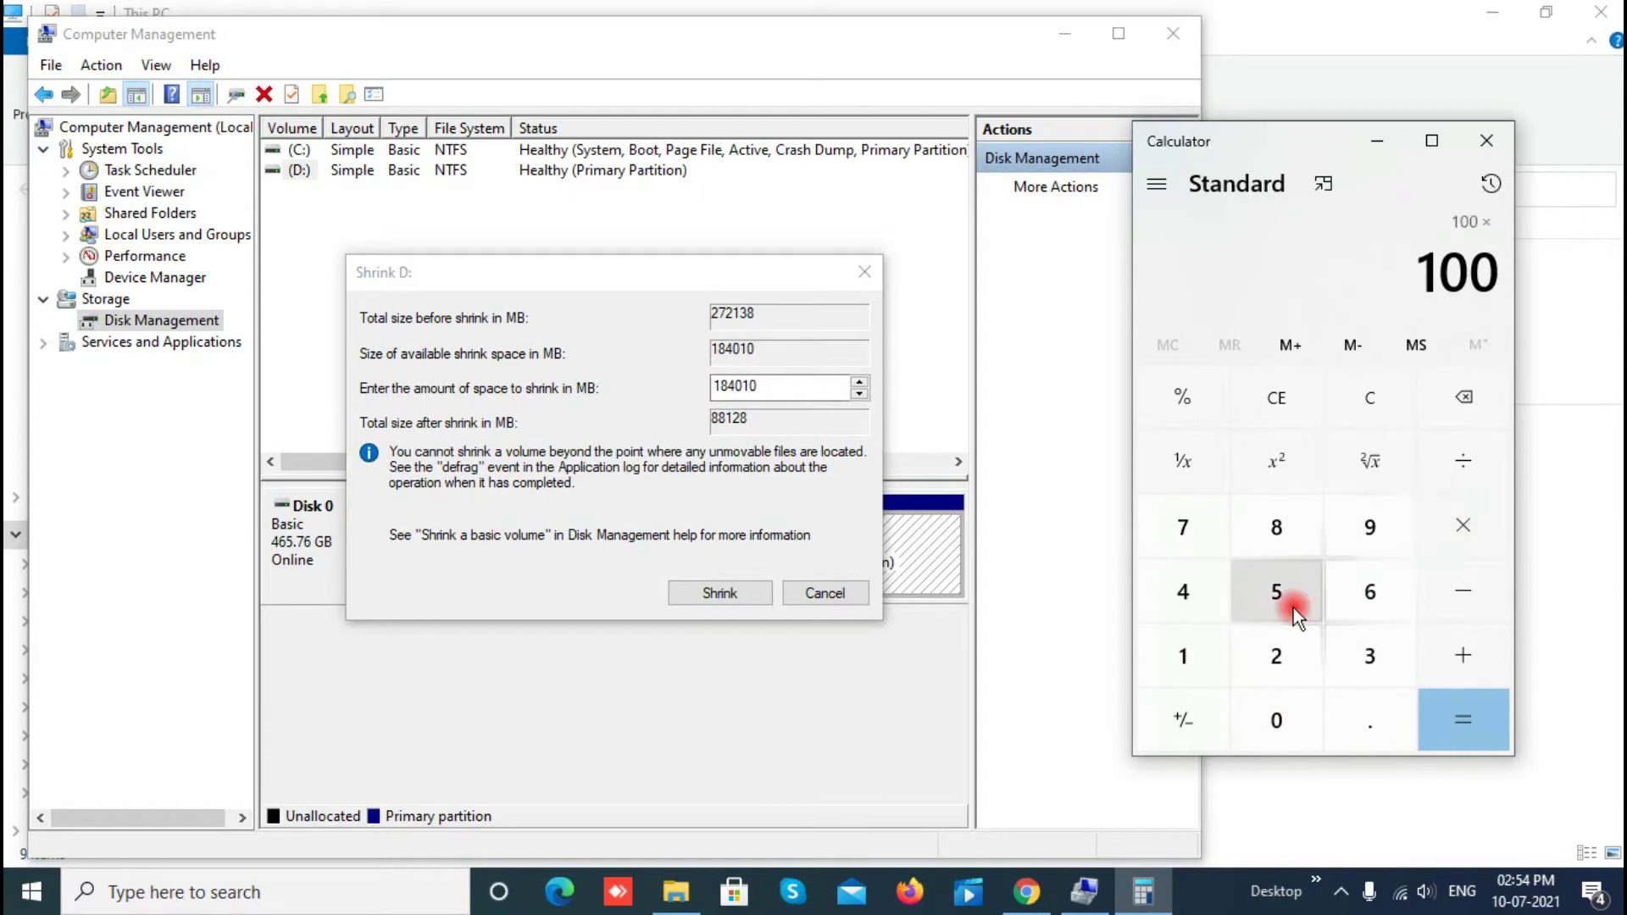
{"action": "left_click", "coordinate": [1224, 669]}
{"action": "left_click", "coordinate": [1280, 695]}
{"action": "left_click", "coordinate": [1276, 656]}
{"action": "left_click", "coordinate": [1186, 593]}
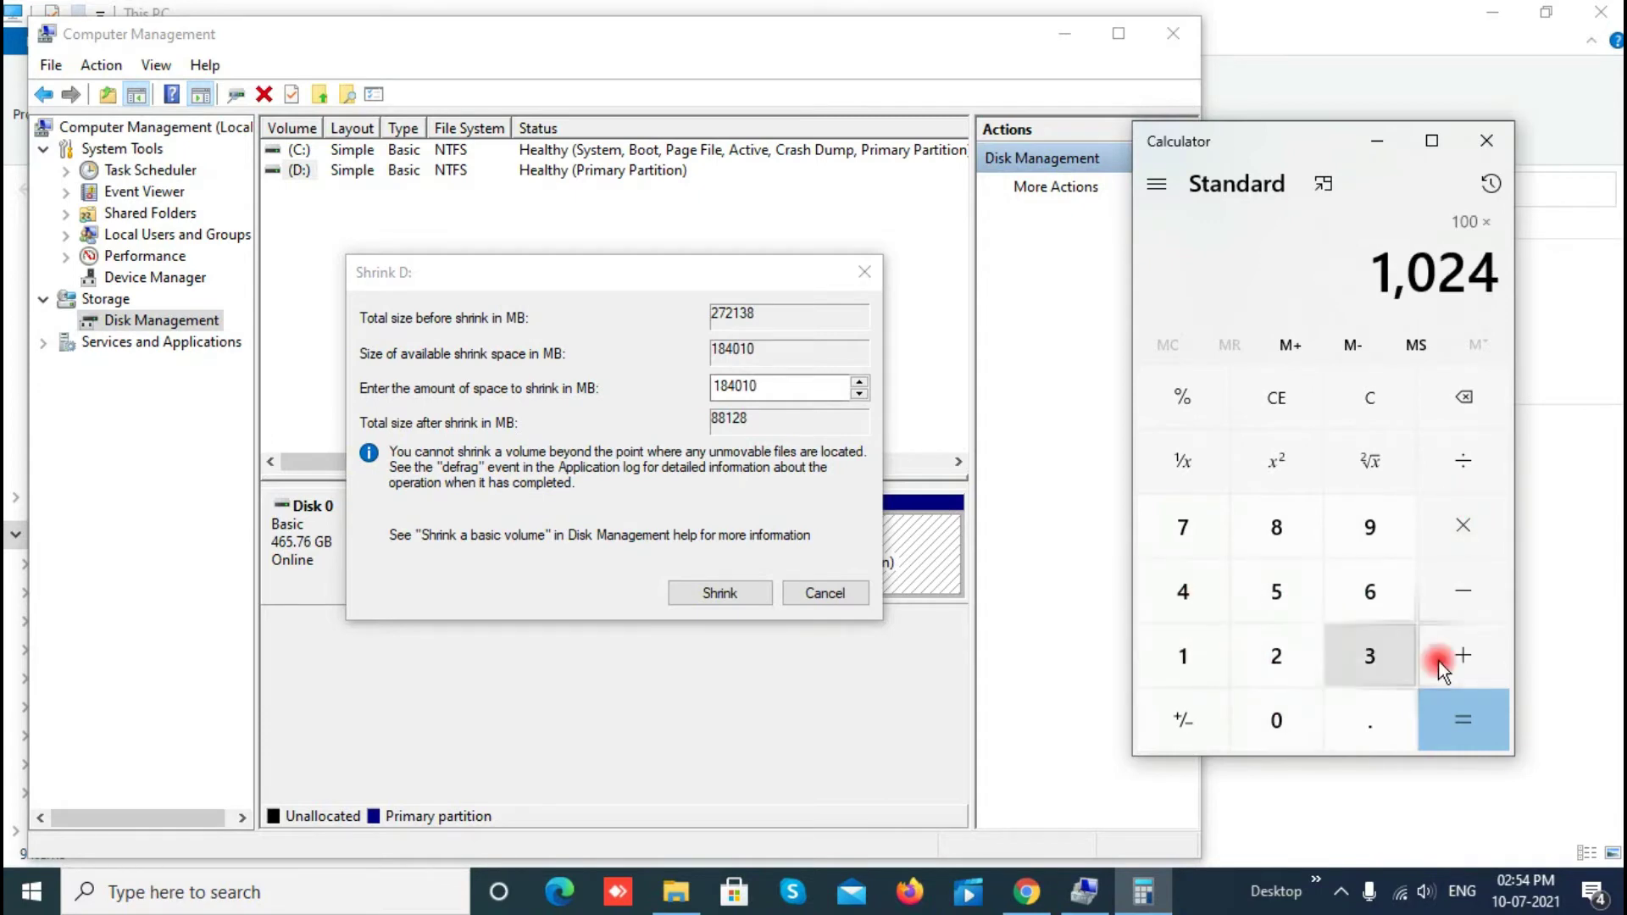
{"action": "left_click", "coordinate": [1457, 701]}
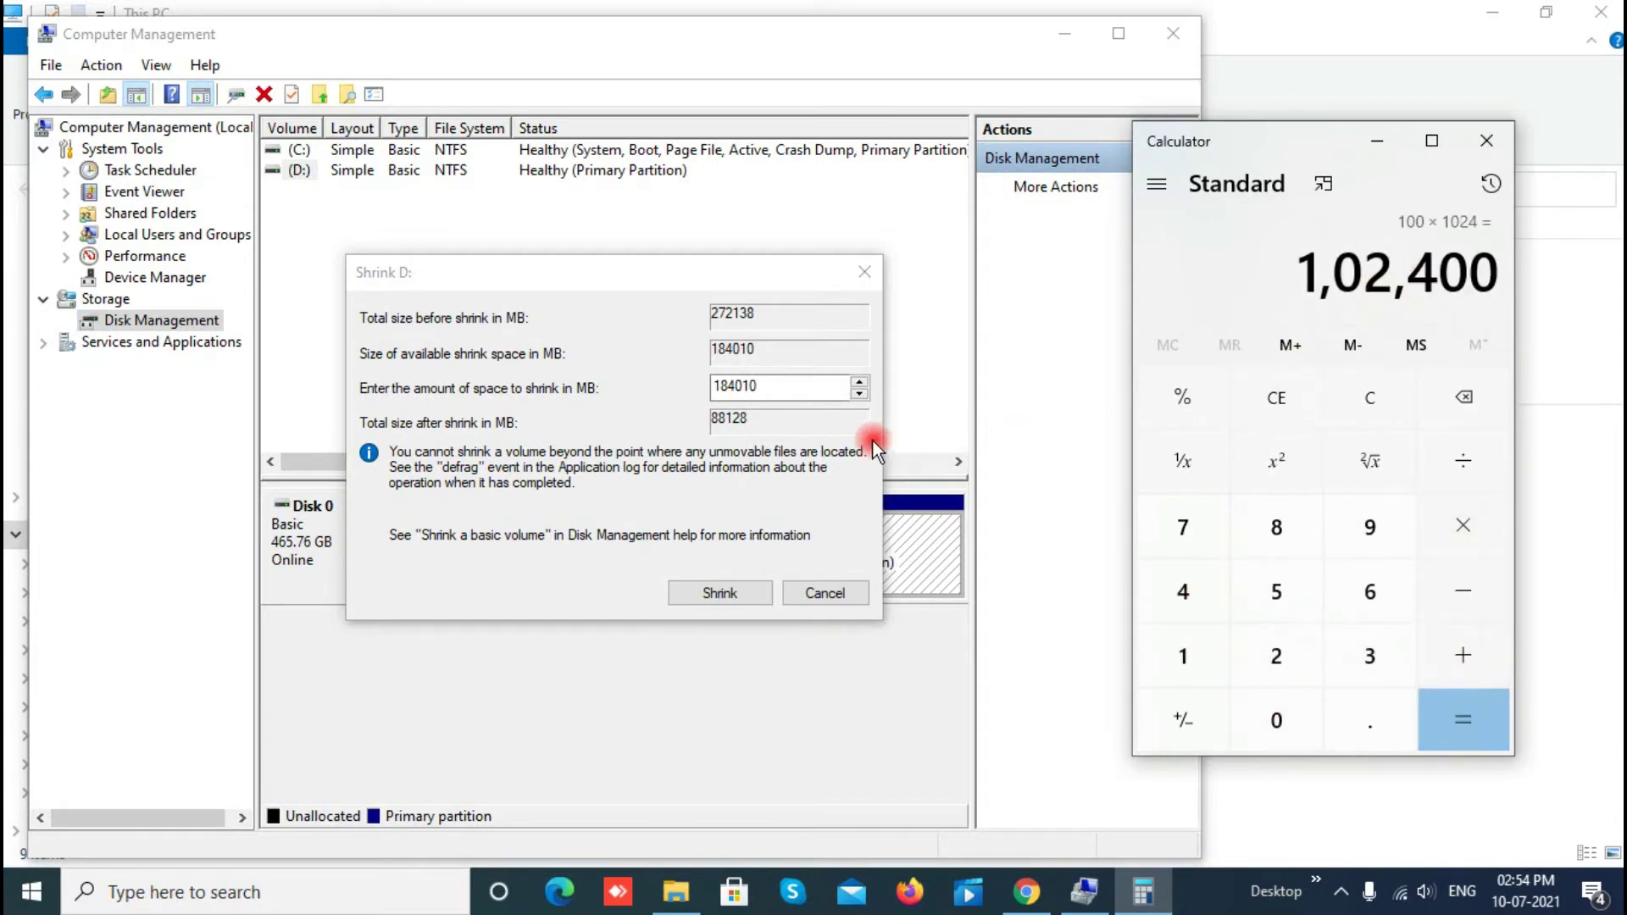
Step: Shrink the D: volume by 102400 MB and close the calculator
{"action": "left_click", "coordinate": [801, 400]}
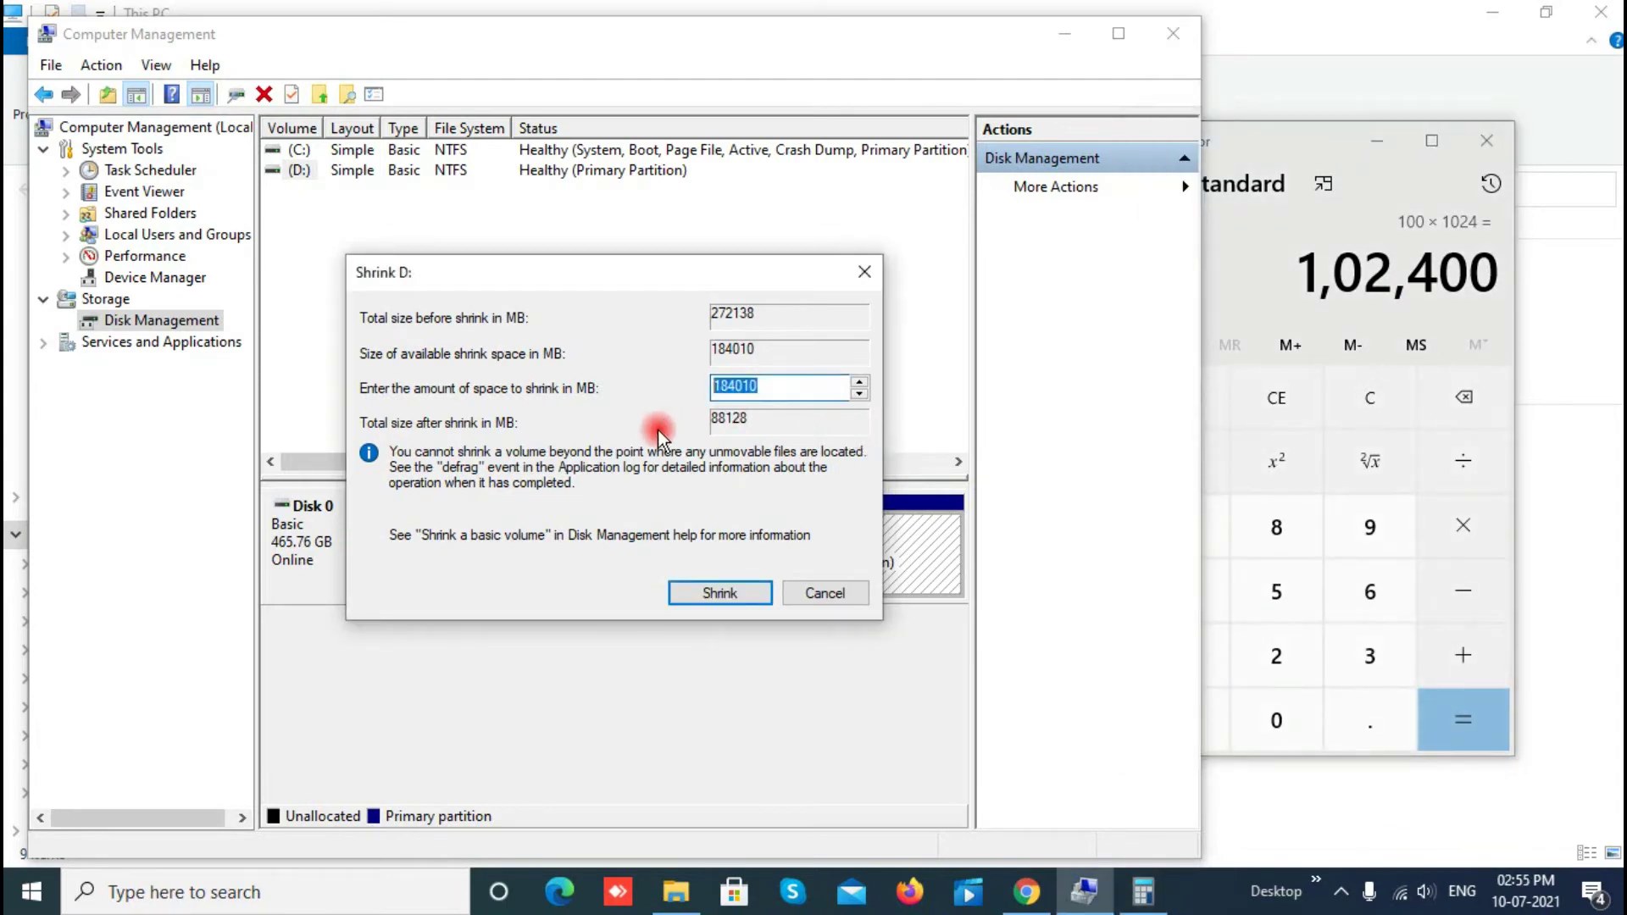
{"action": "type", "text": "10240"}
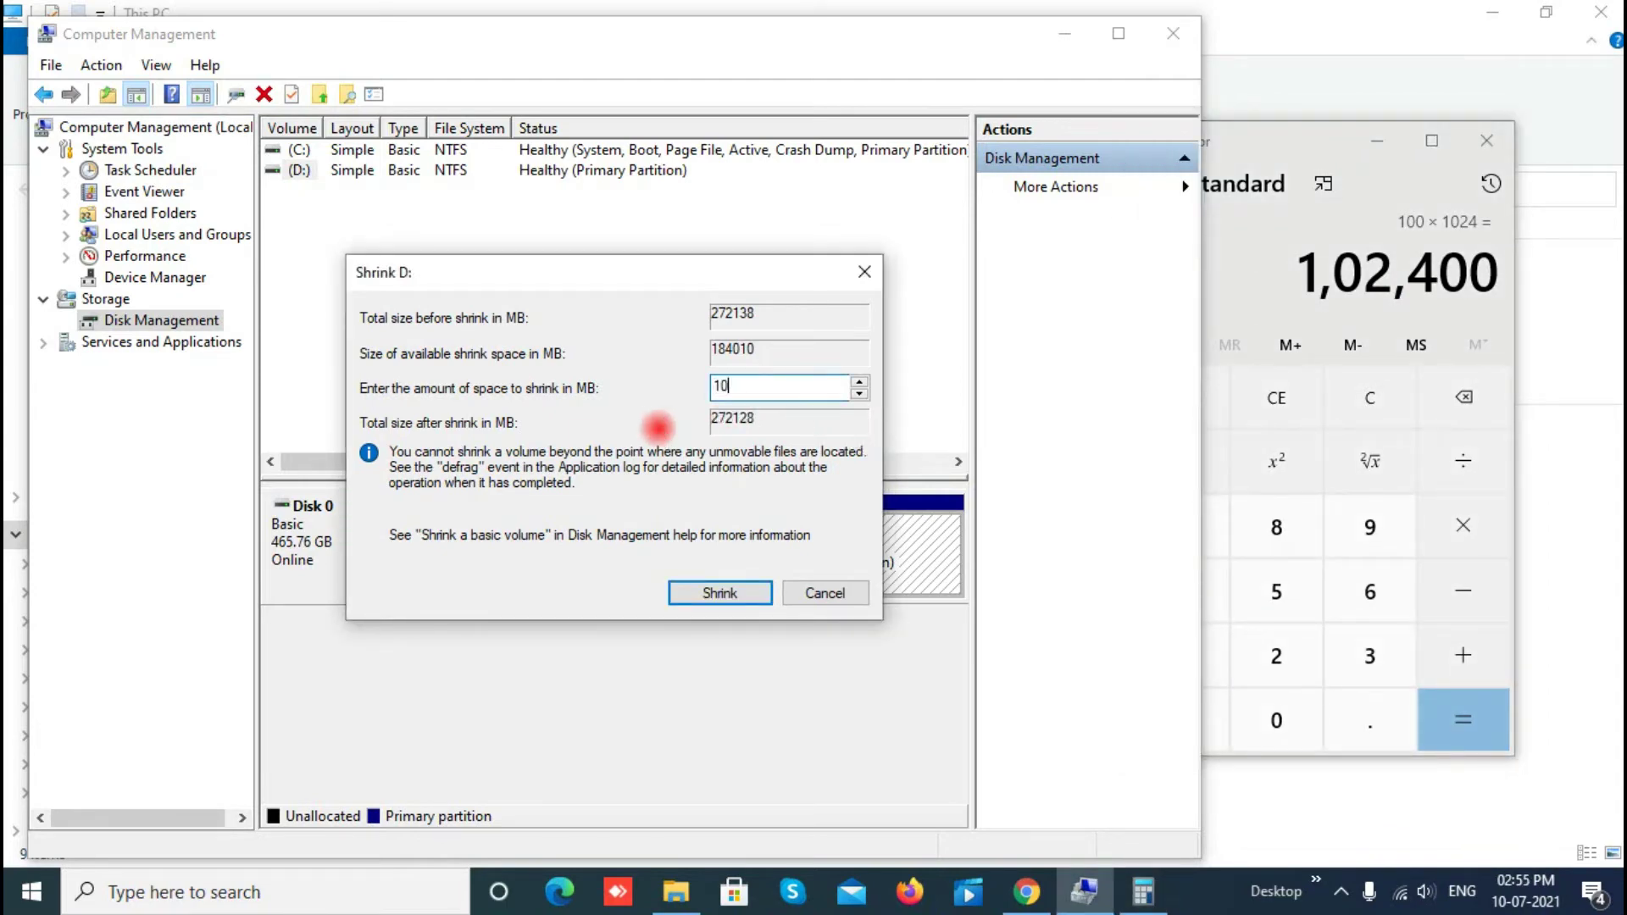
{"action": "type", "text": "0"}
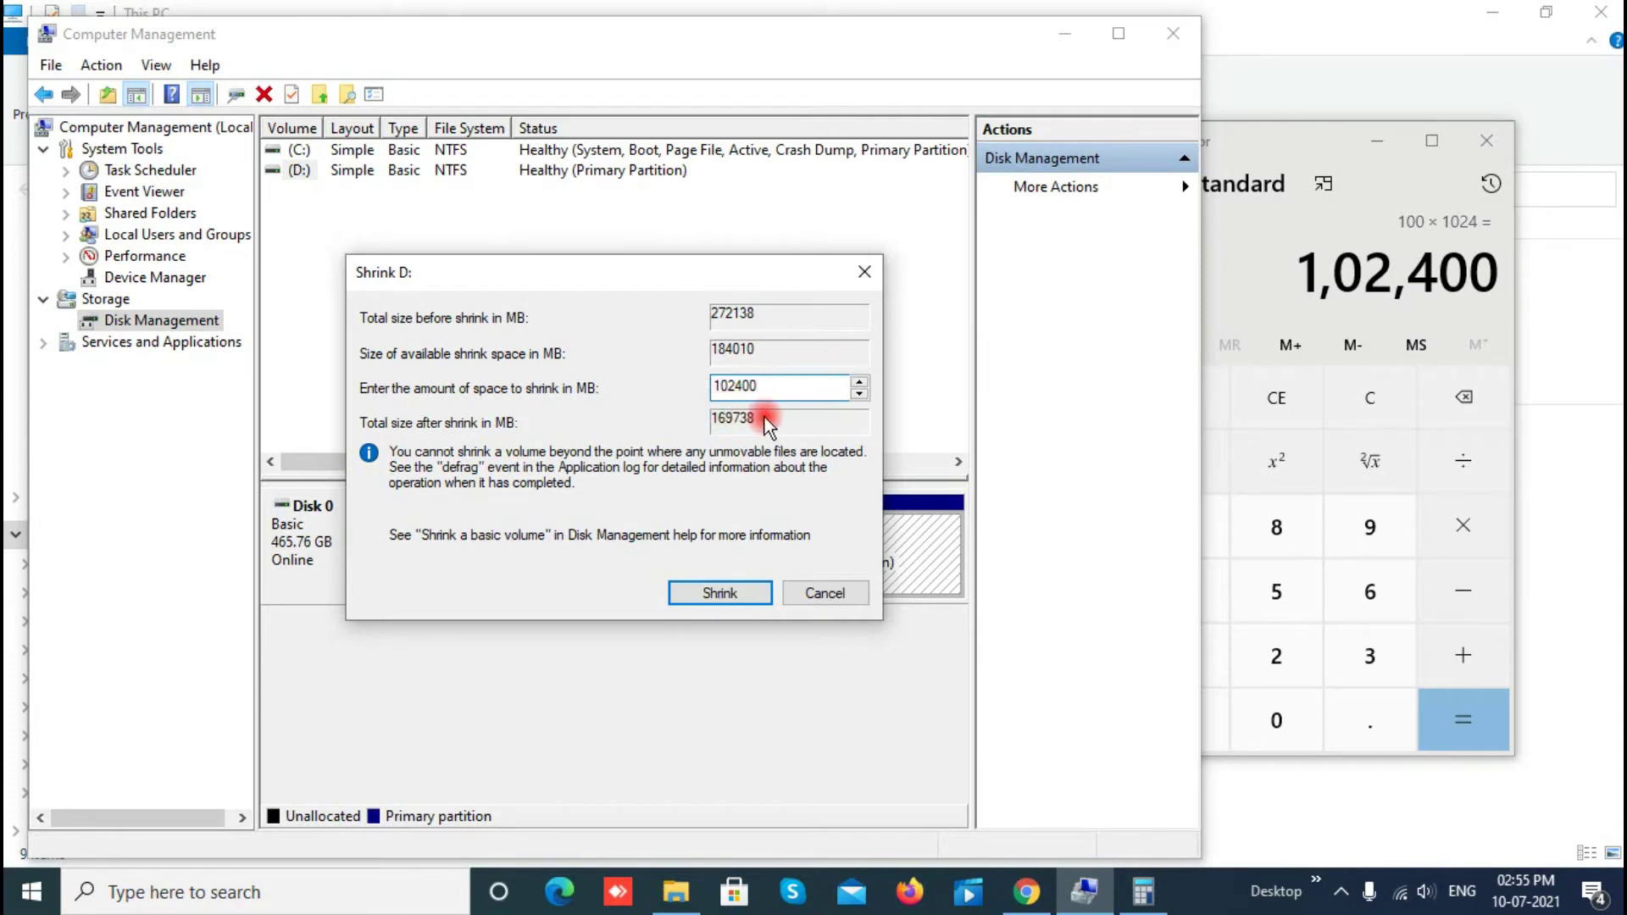
{"action": "left_click", "coordinate": [734, 593]}
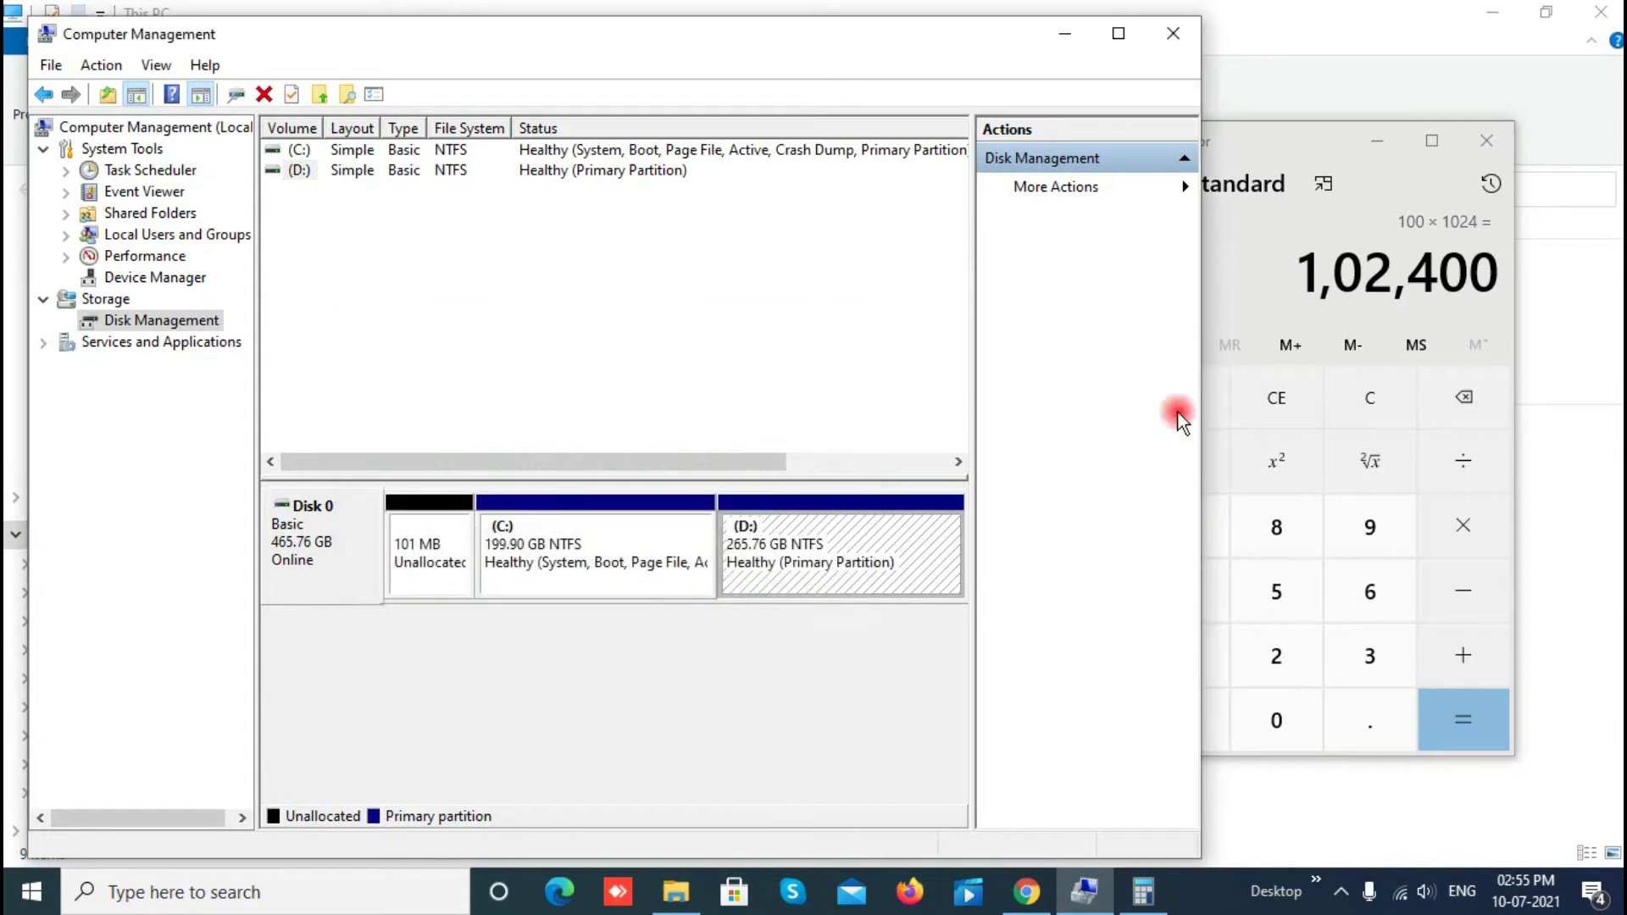
{"action": "left_click", "coordinate": [1483, 138]}
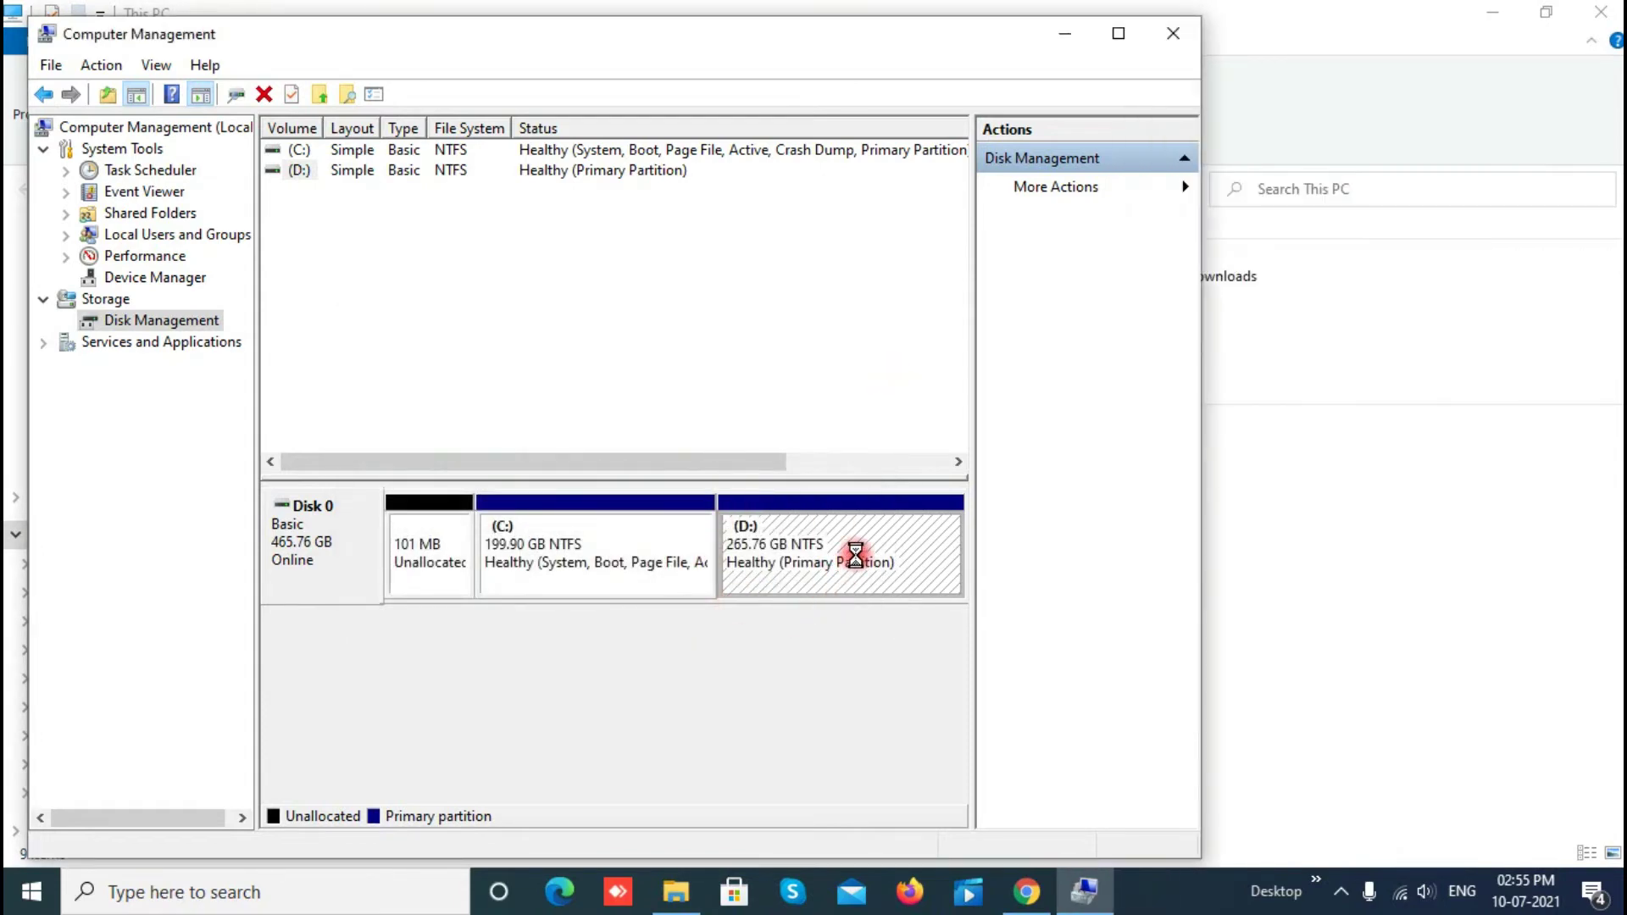
{"action": "left_click", "coordinate": [849, 546]}
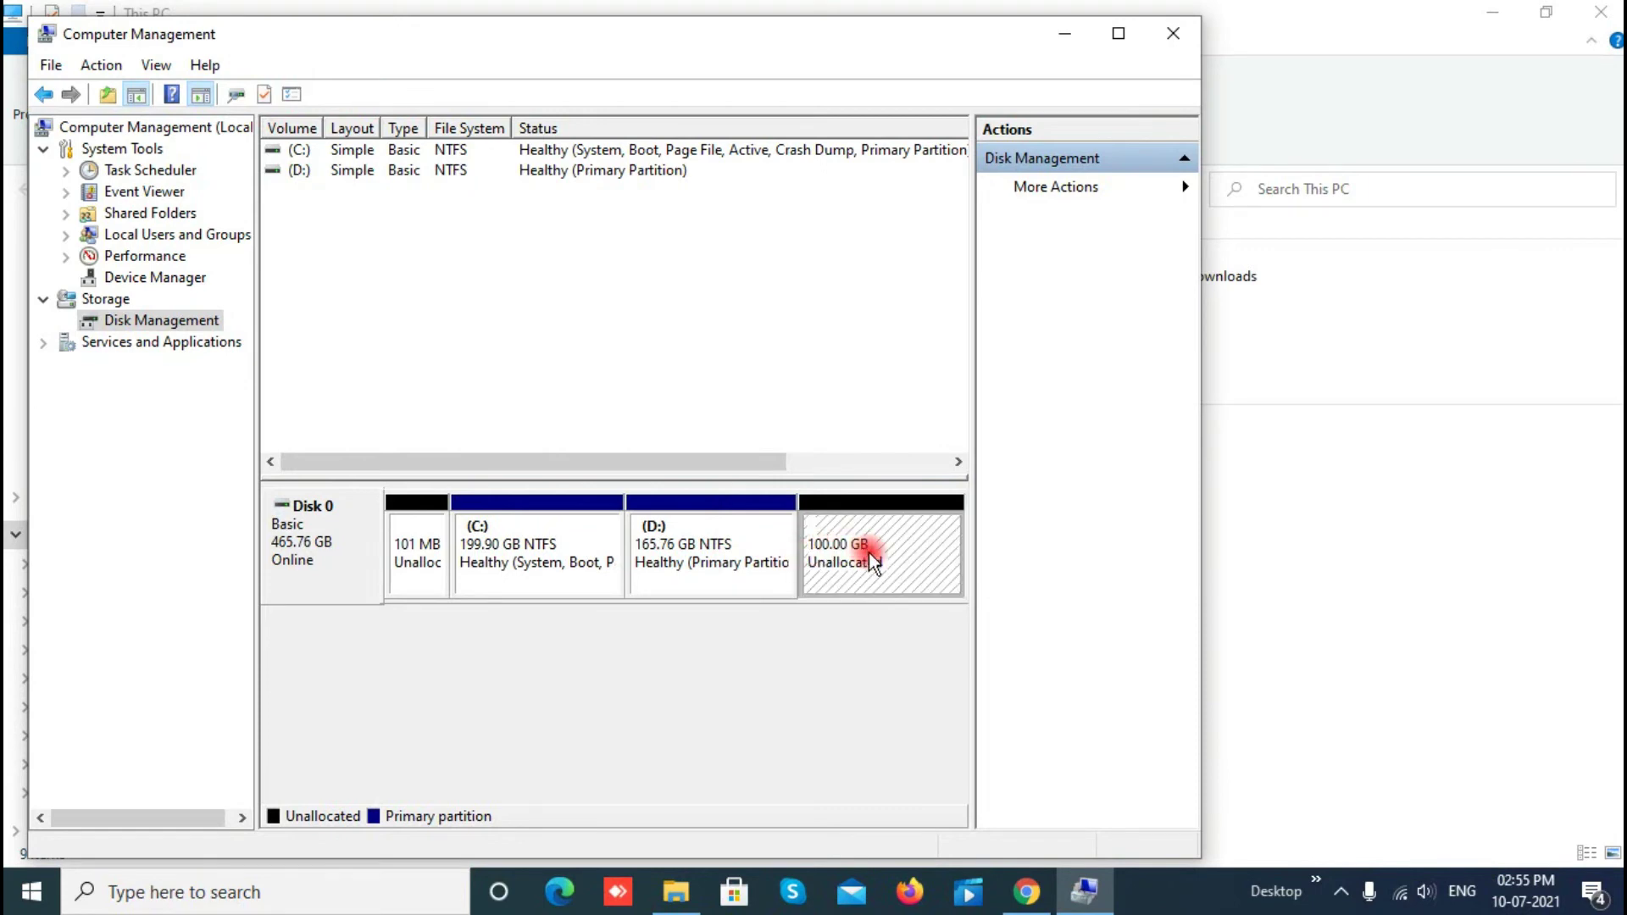
Step: Switch to the This PC window and refresh it to check the drive sizes
{"action": "left_click", "coordinate": [1065, 34]}
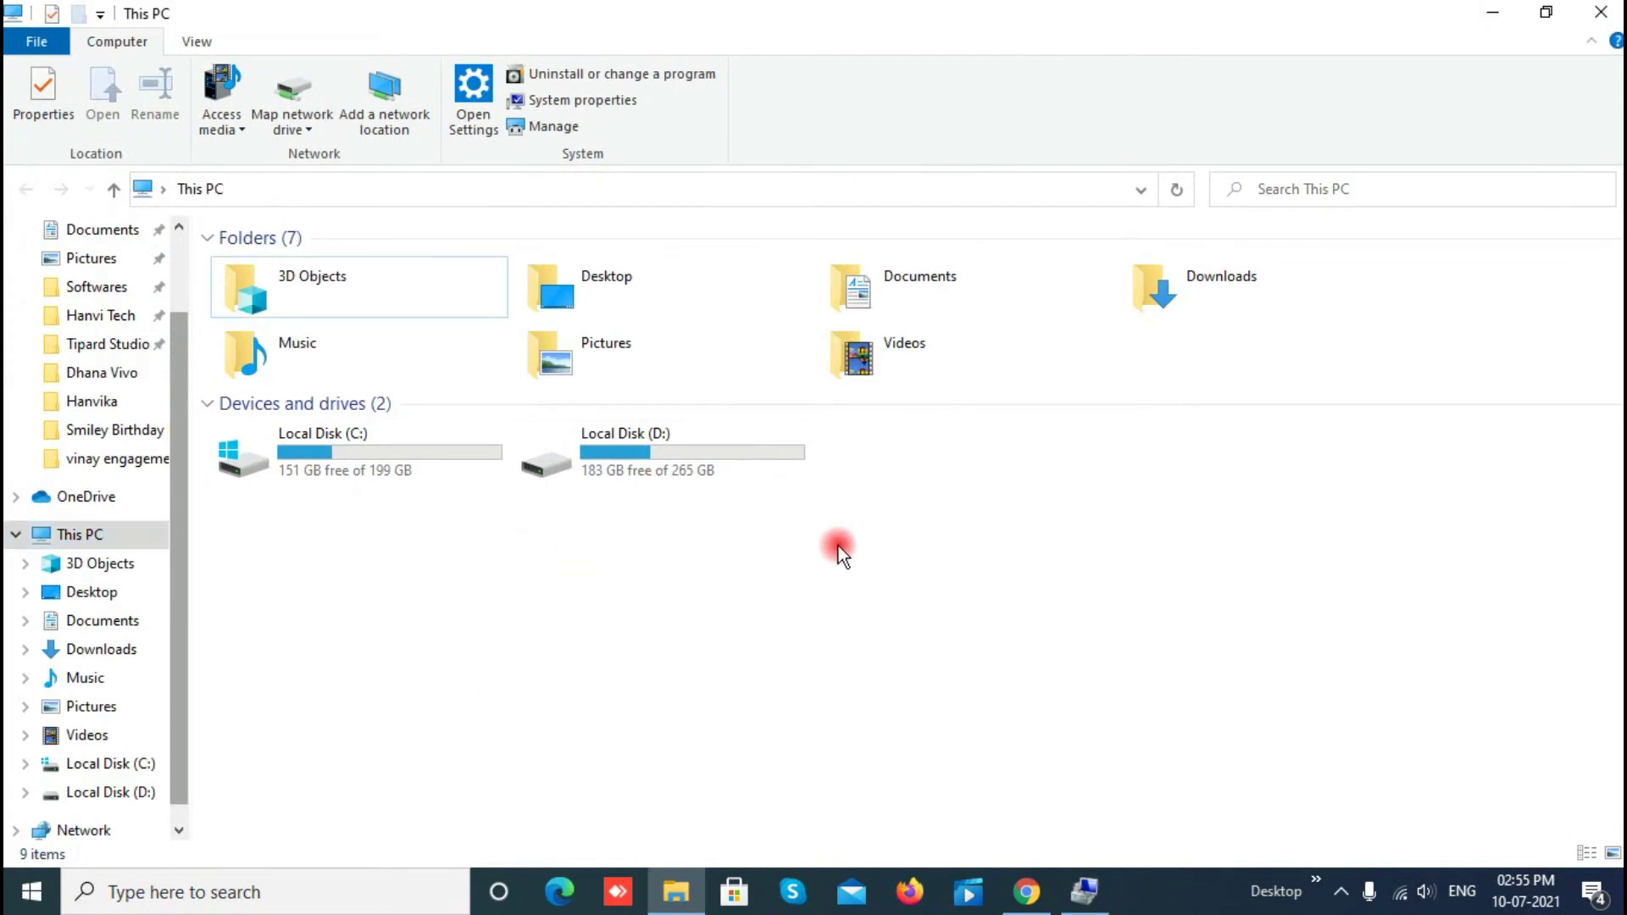
{"action": "right_click", "coordinate": [831, 546]}
{"action": "left_click", "coordinate": [912, 638]}
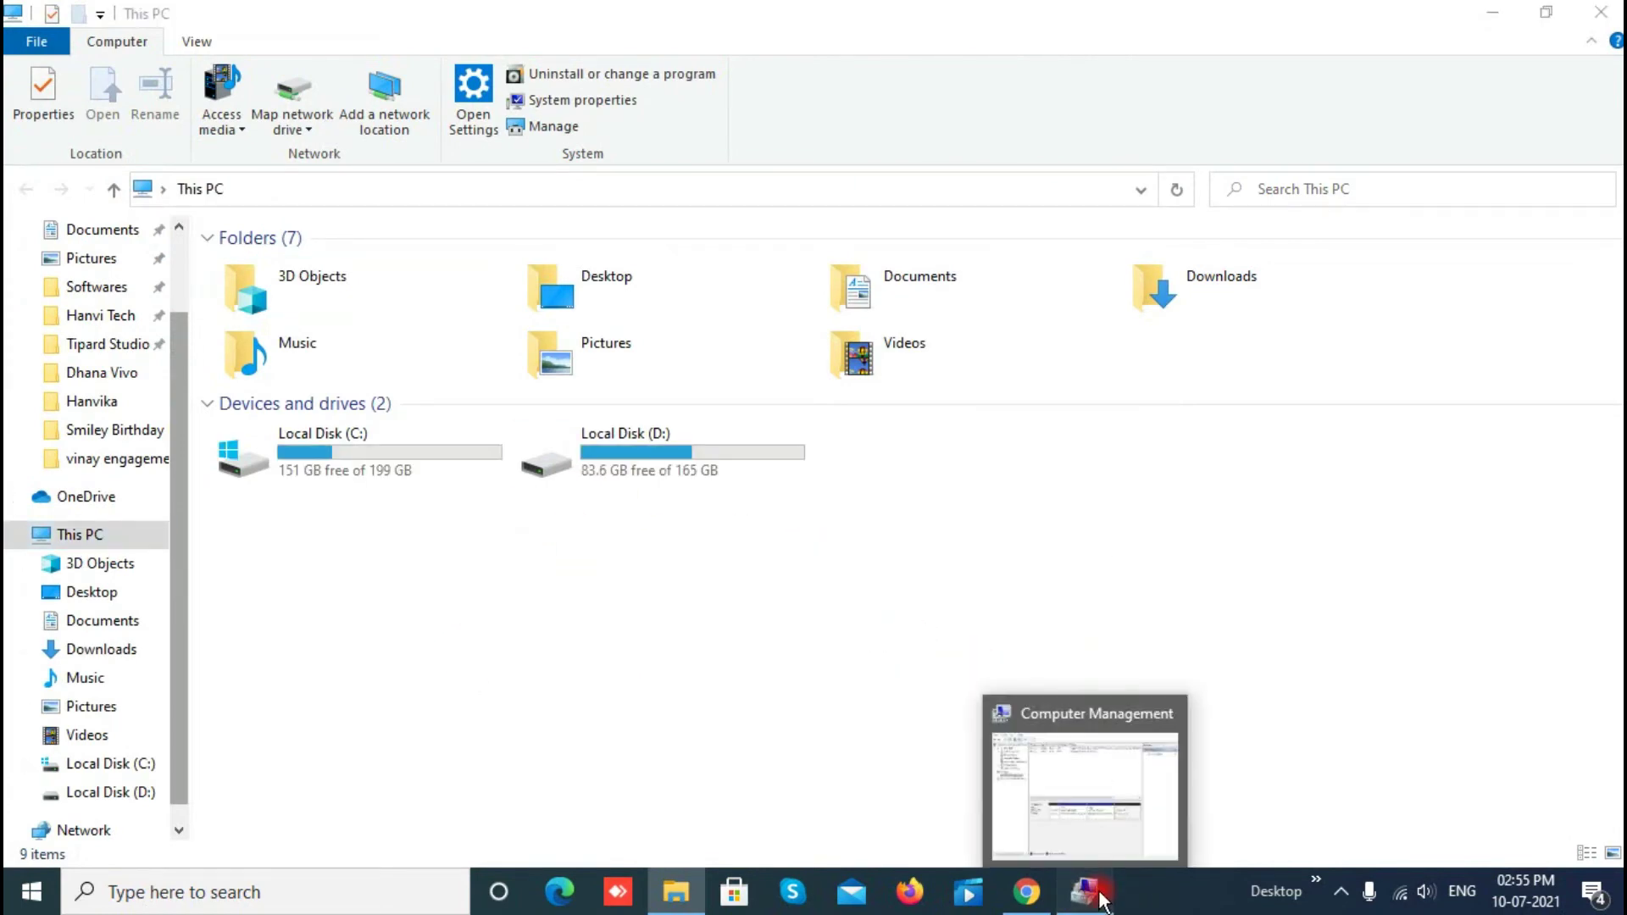
Step: Start a new simple volume on the 100 GB unallocated space in Disk Management, keeping the size of 102399 MB
{"action": "left_click", "coordinate": [1098, 894]}
{"action": "left_click", "coordinate": [833, 605]}
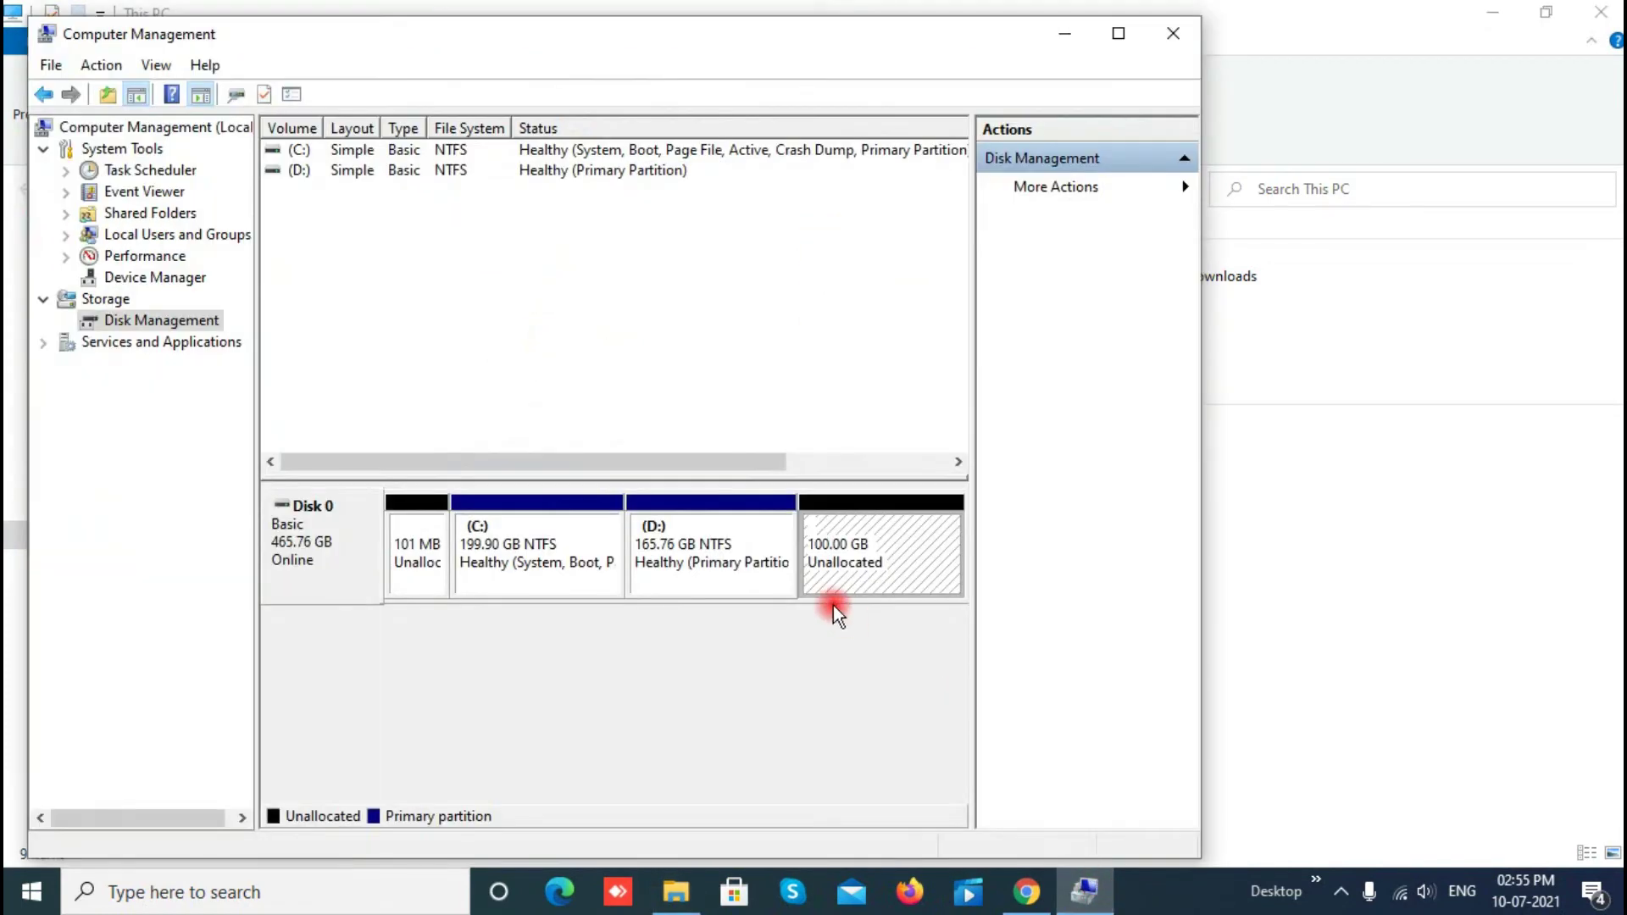
{"action": "right_click", "coordinate": [844, 558]}
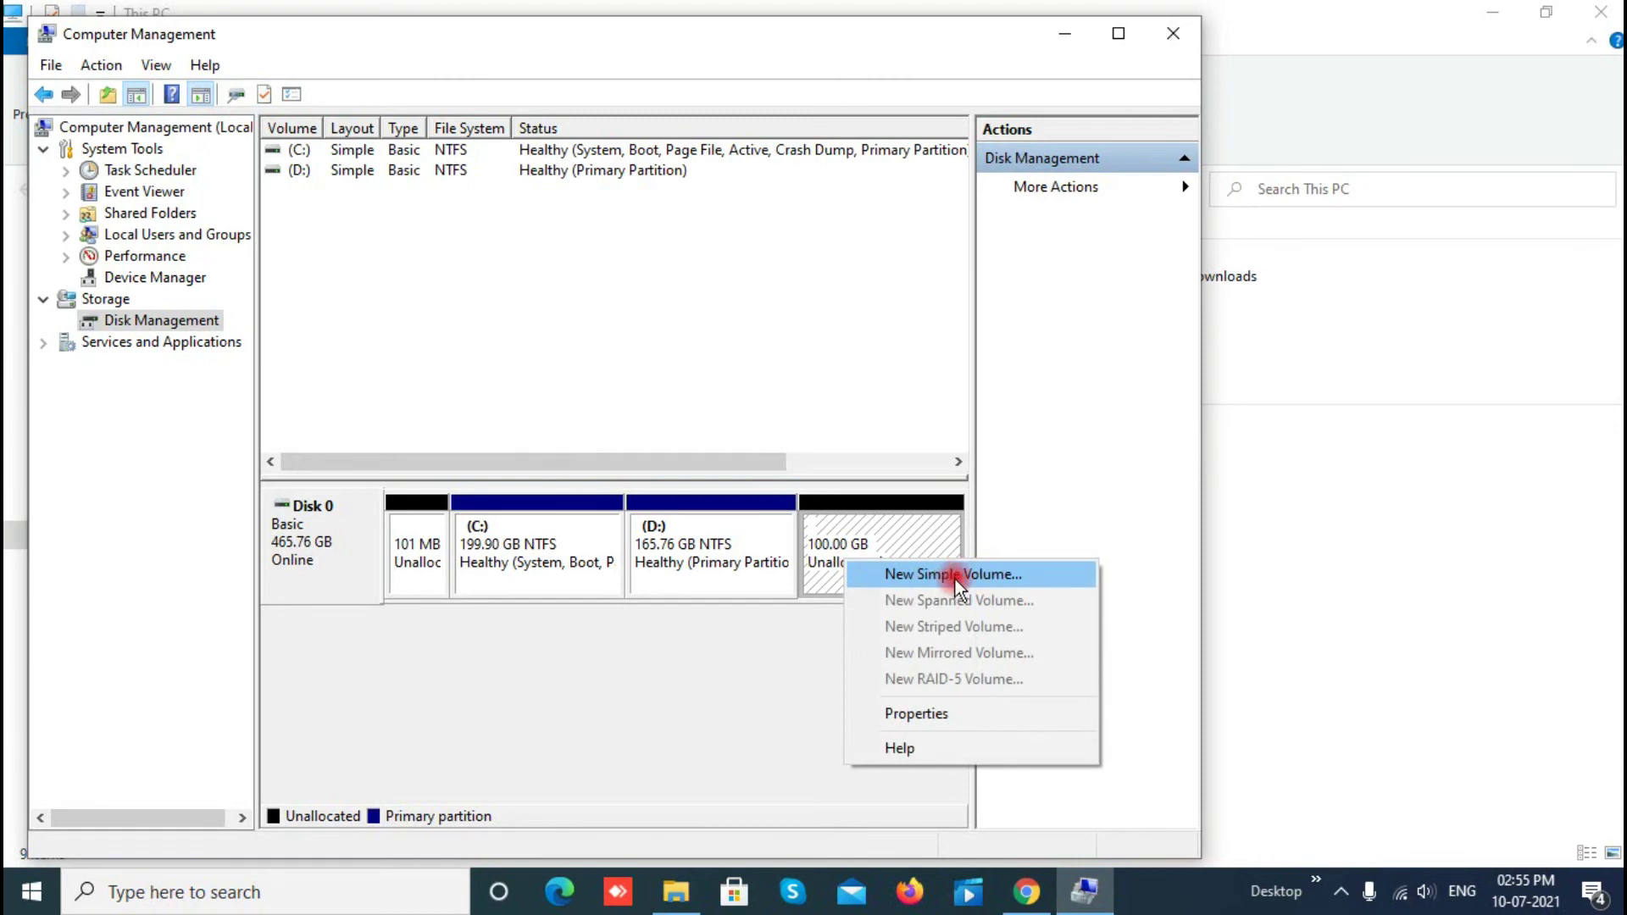
{"action": "left_click", "coordinate": [985, 573]}
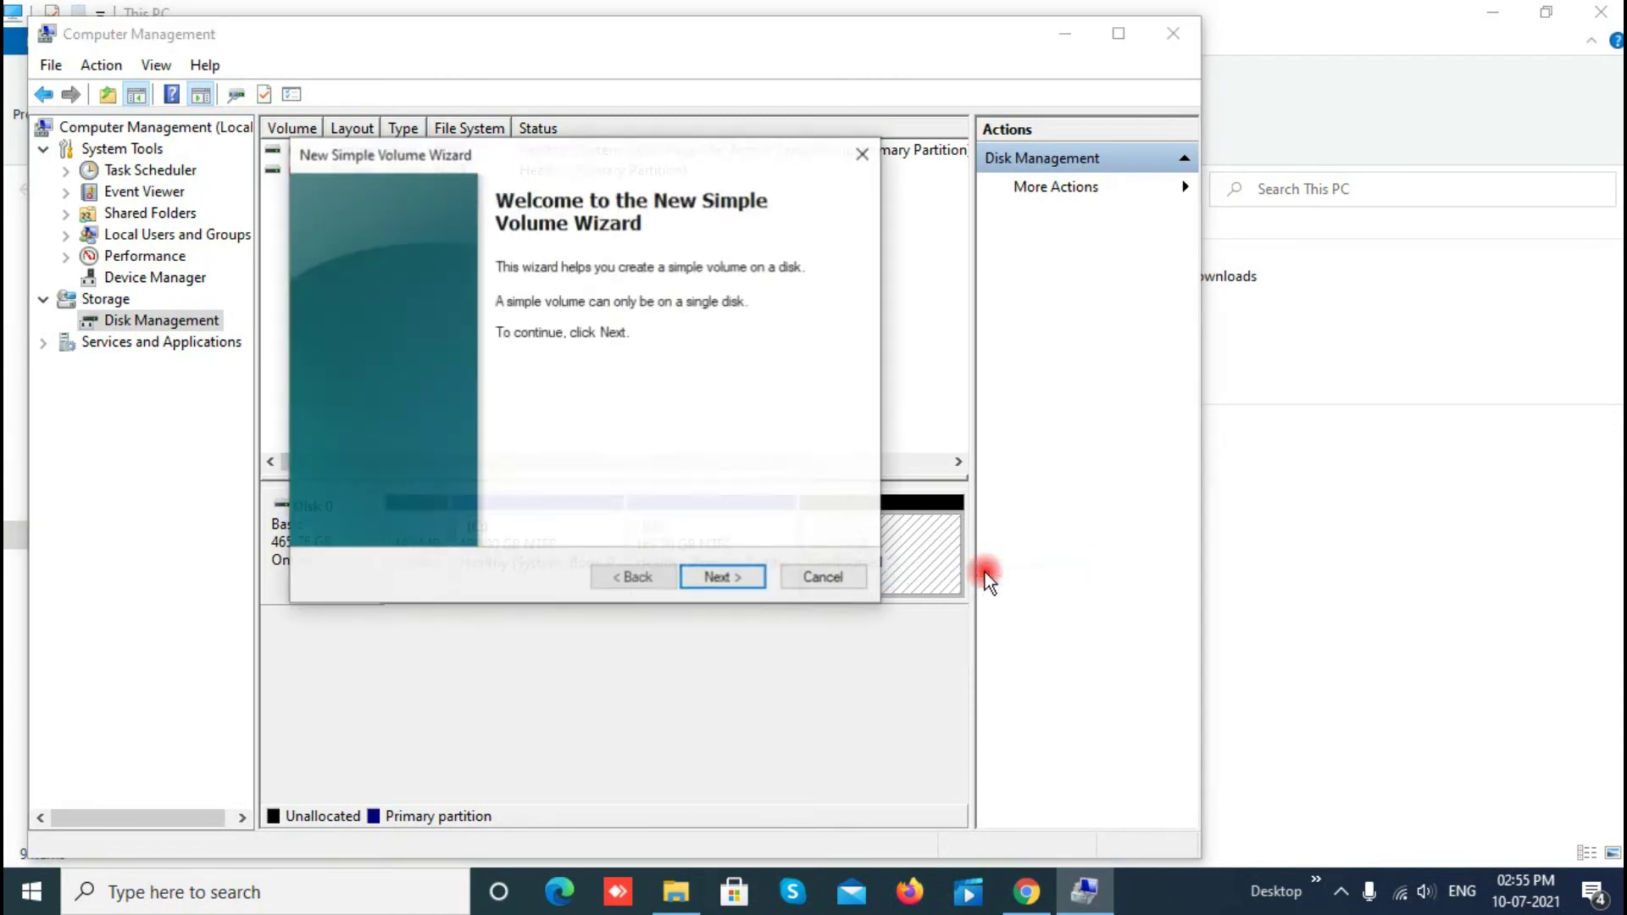
{"action": "left_click", "coordinate": [718, 578]}
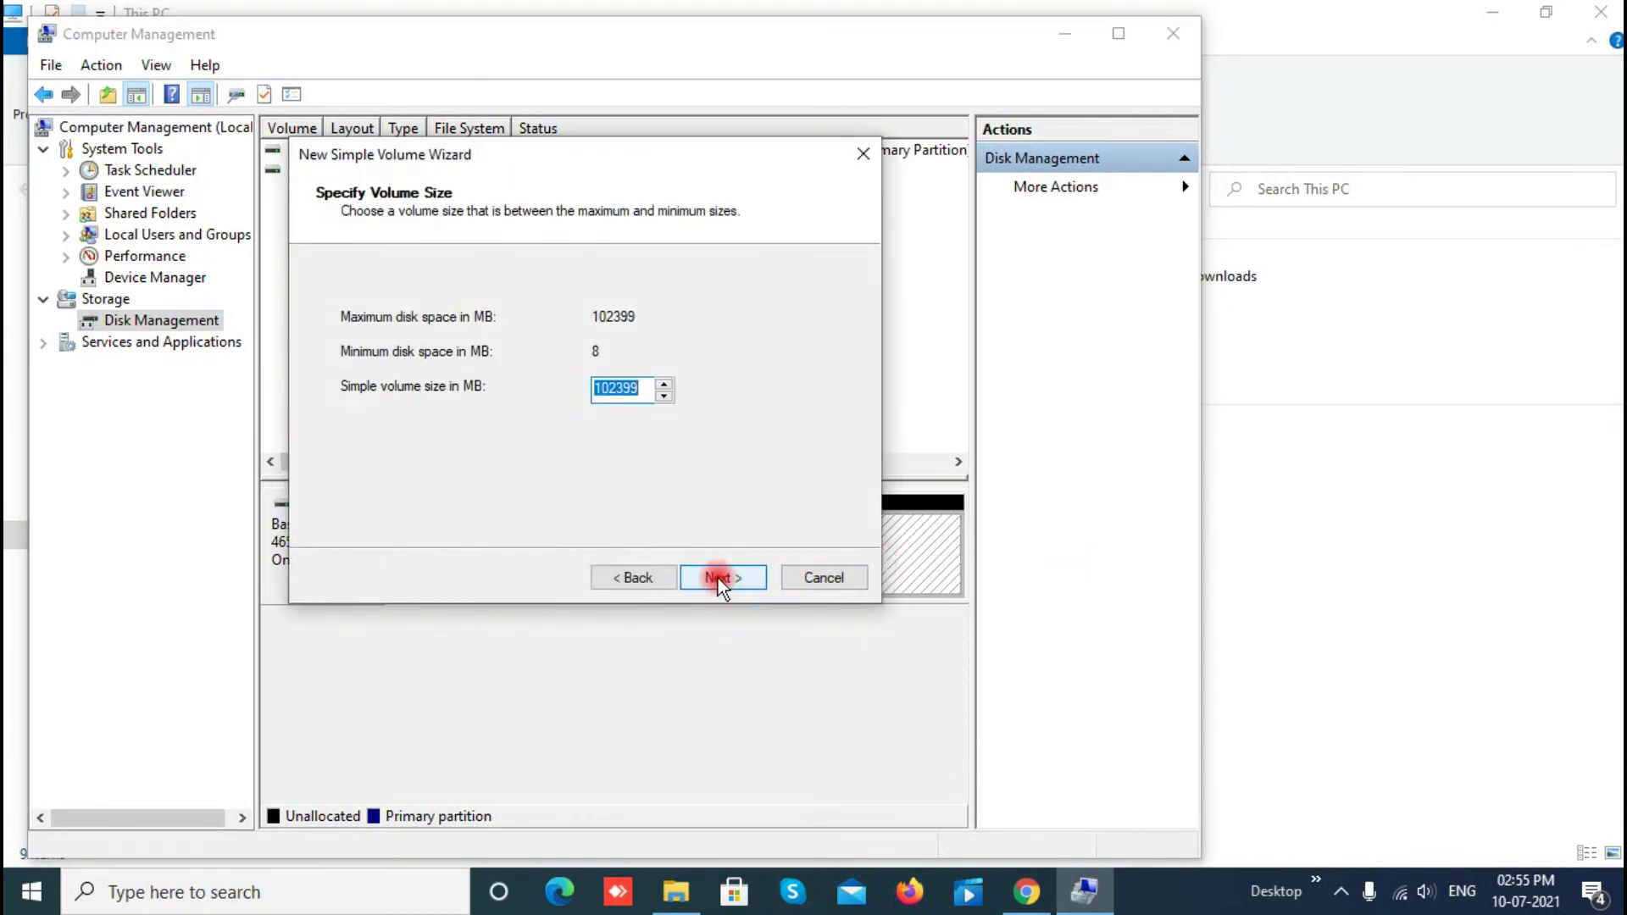
{"action": "left_click", "coordinate": [718, 577]}
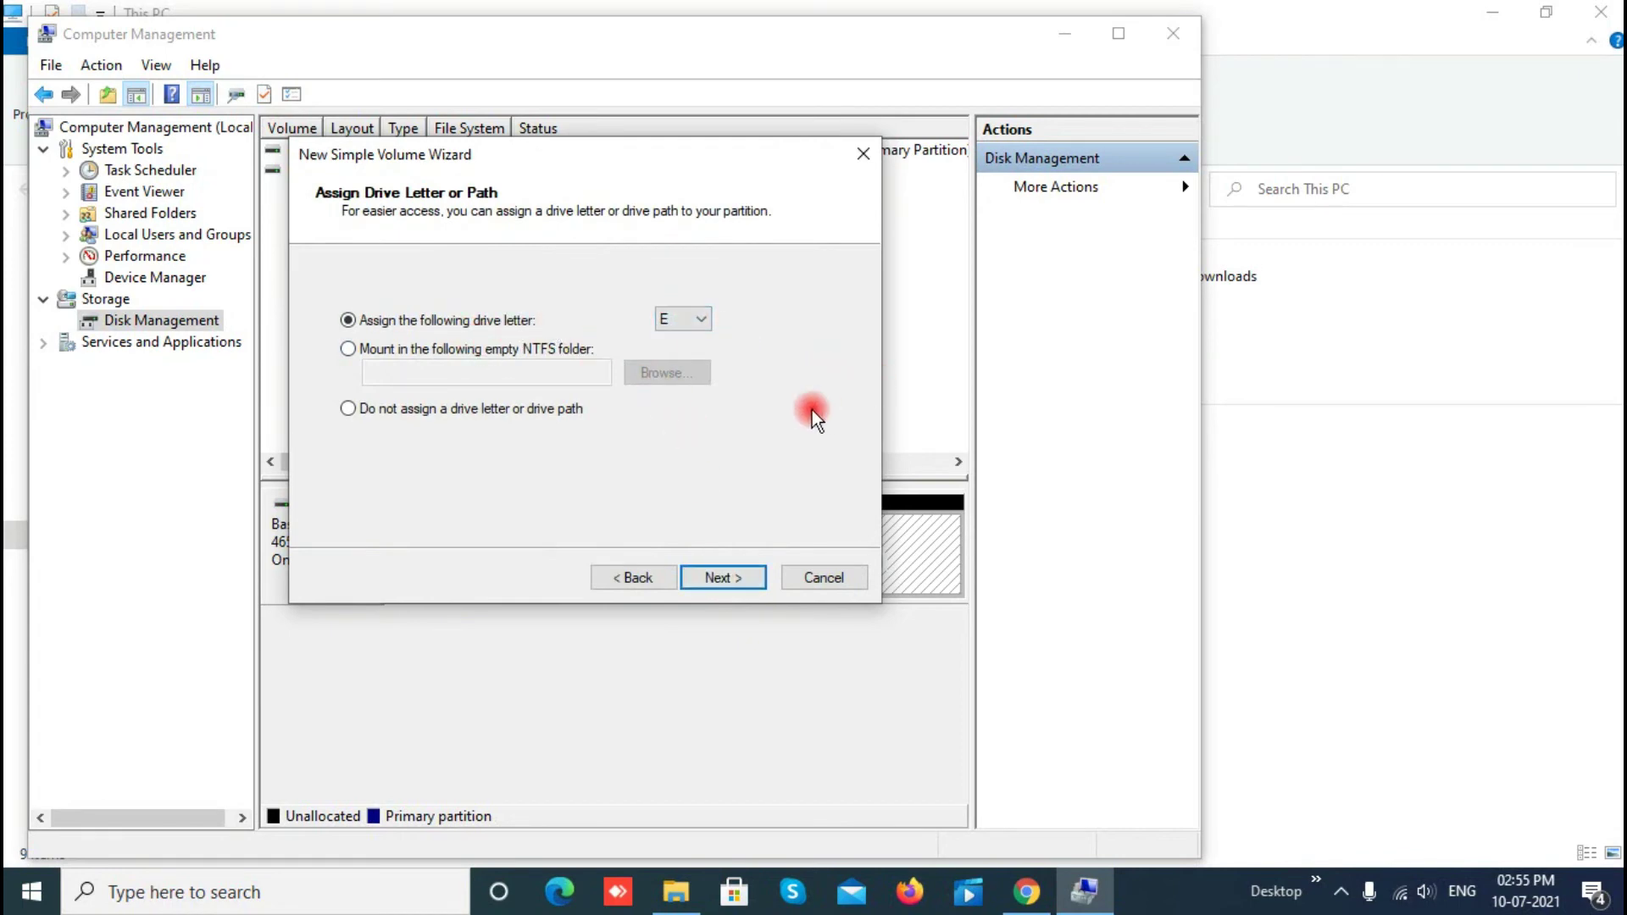
Step: Assign drive letter E, keep the NTFS quick format and the label New Volume, and create the volume
{"action": "left_click", "coordinate": [696, 322]}
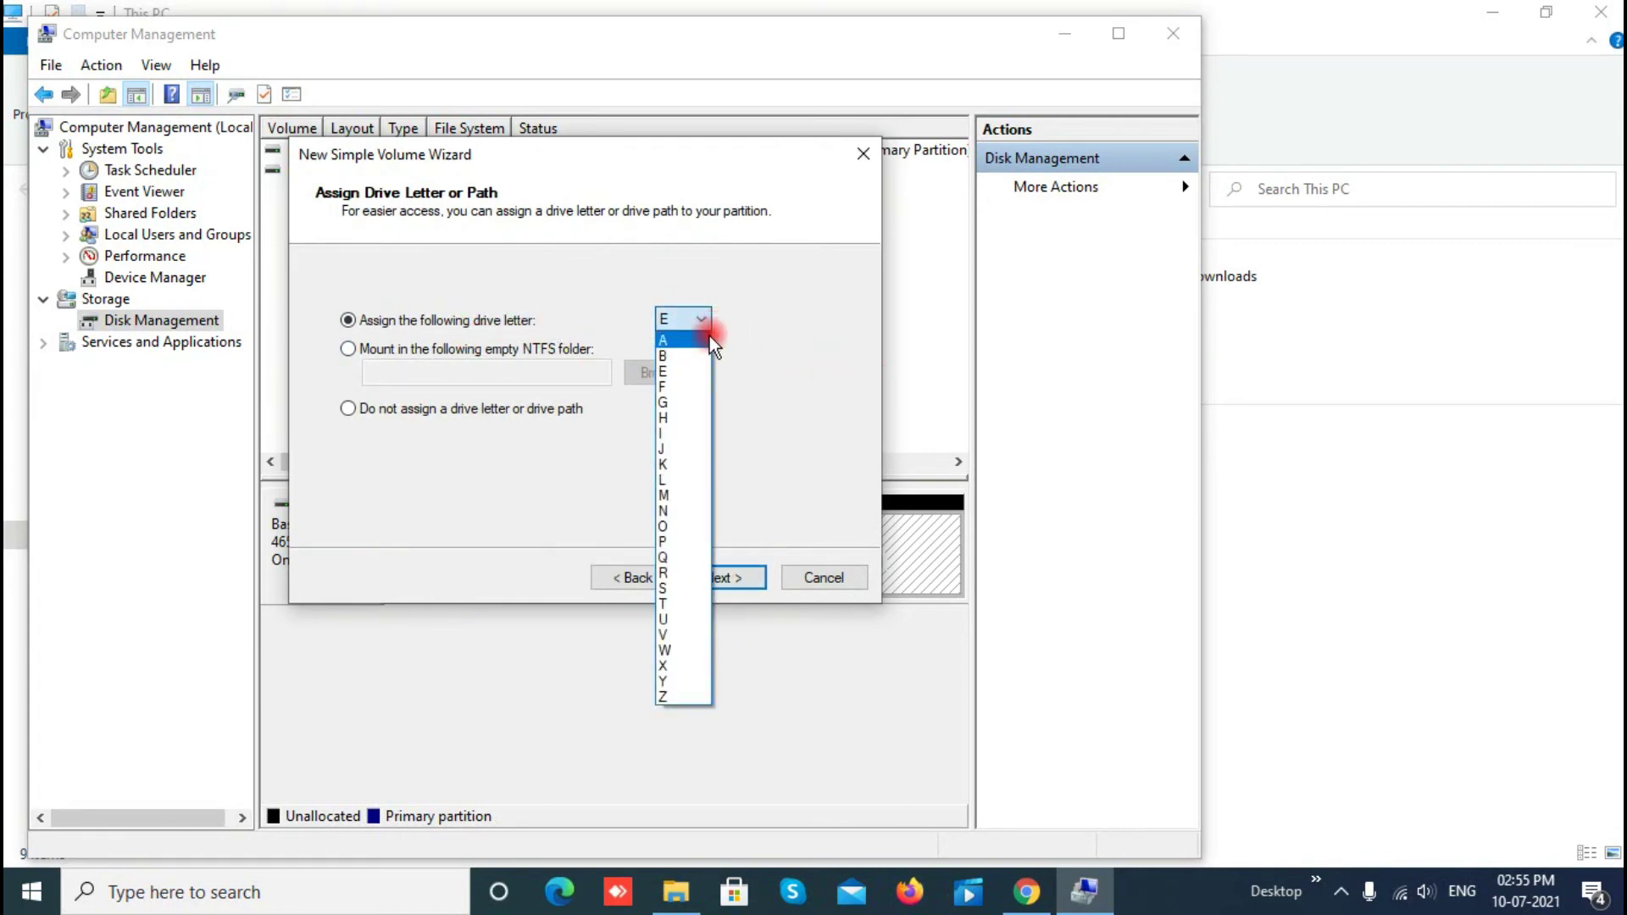
{"action": "left_click", "coordinate": [680, 373]}
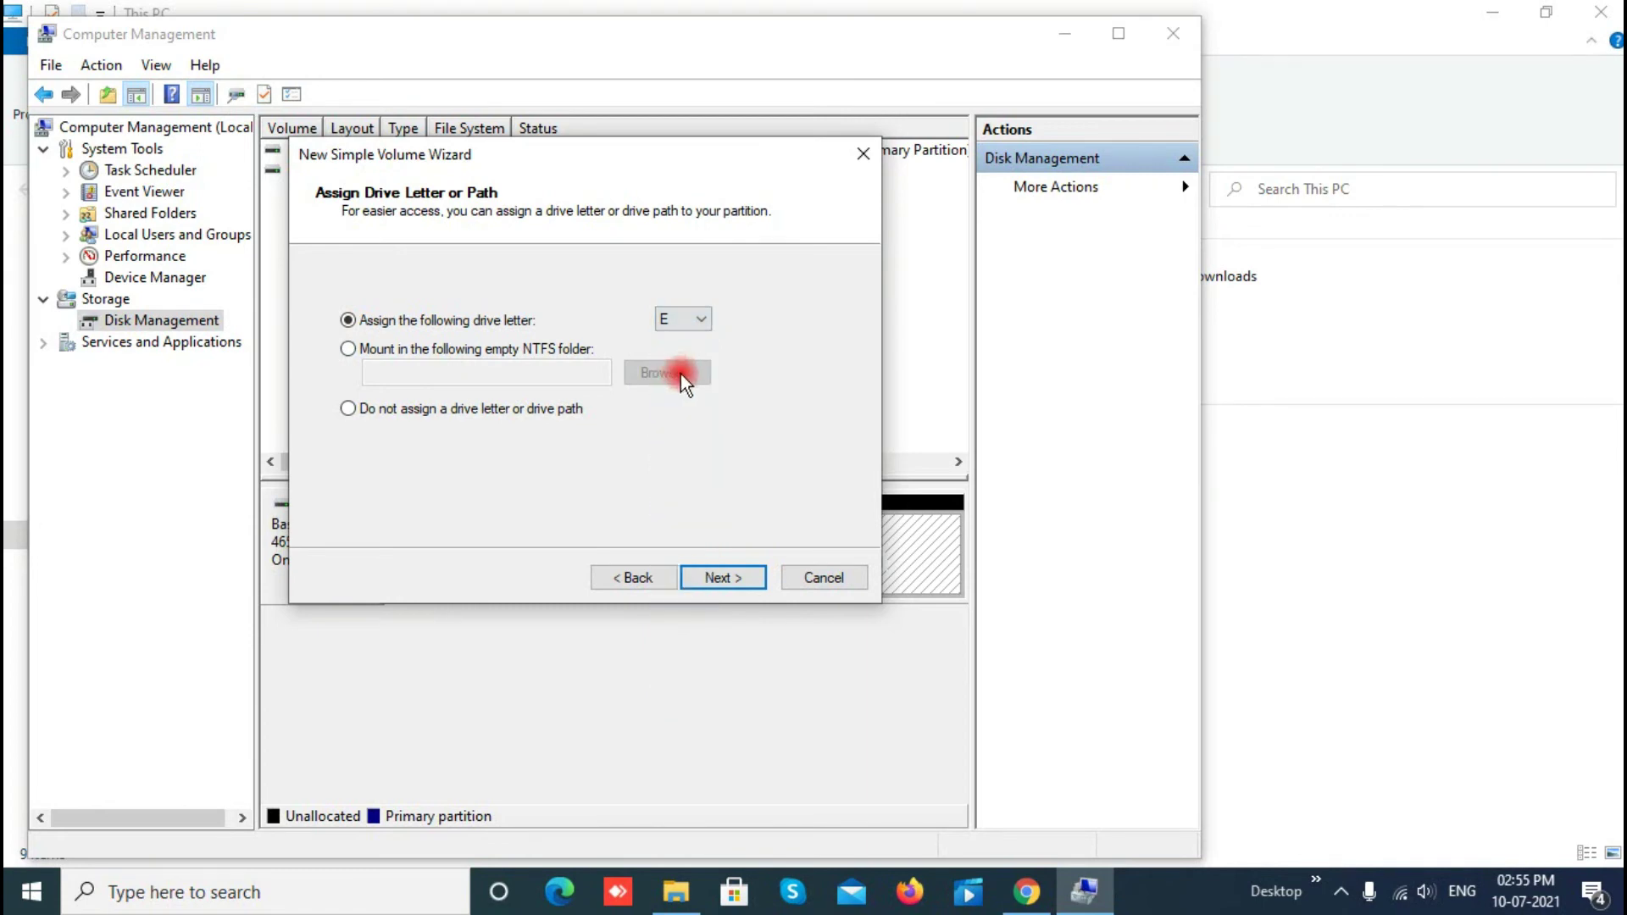
{"action": "left_click", "coordinate": [745, 571]}
{"action": "left_click", "coordinate": [741, 573]}
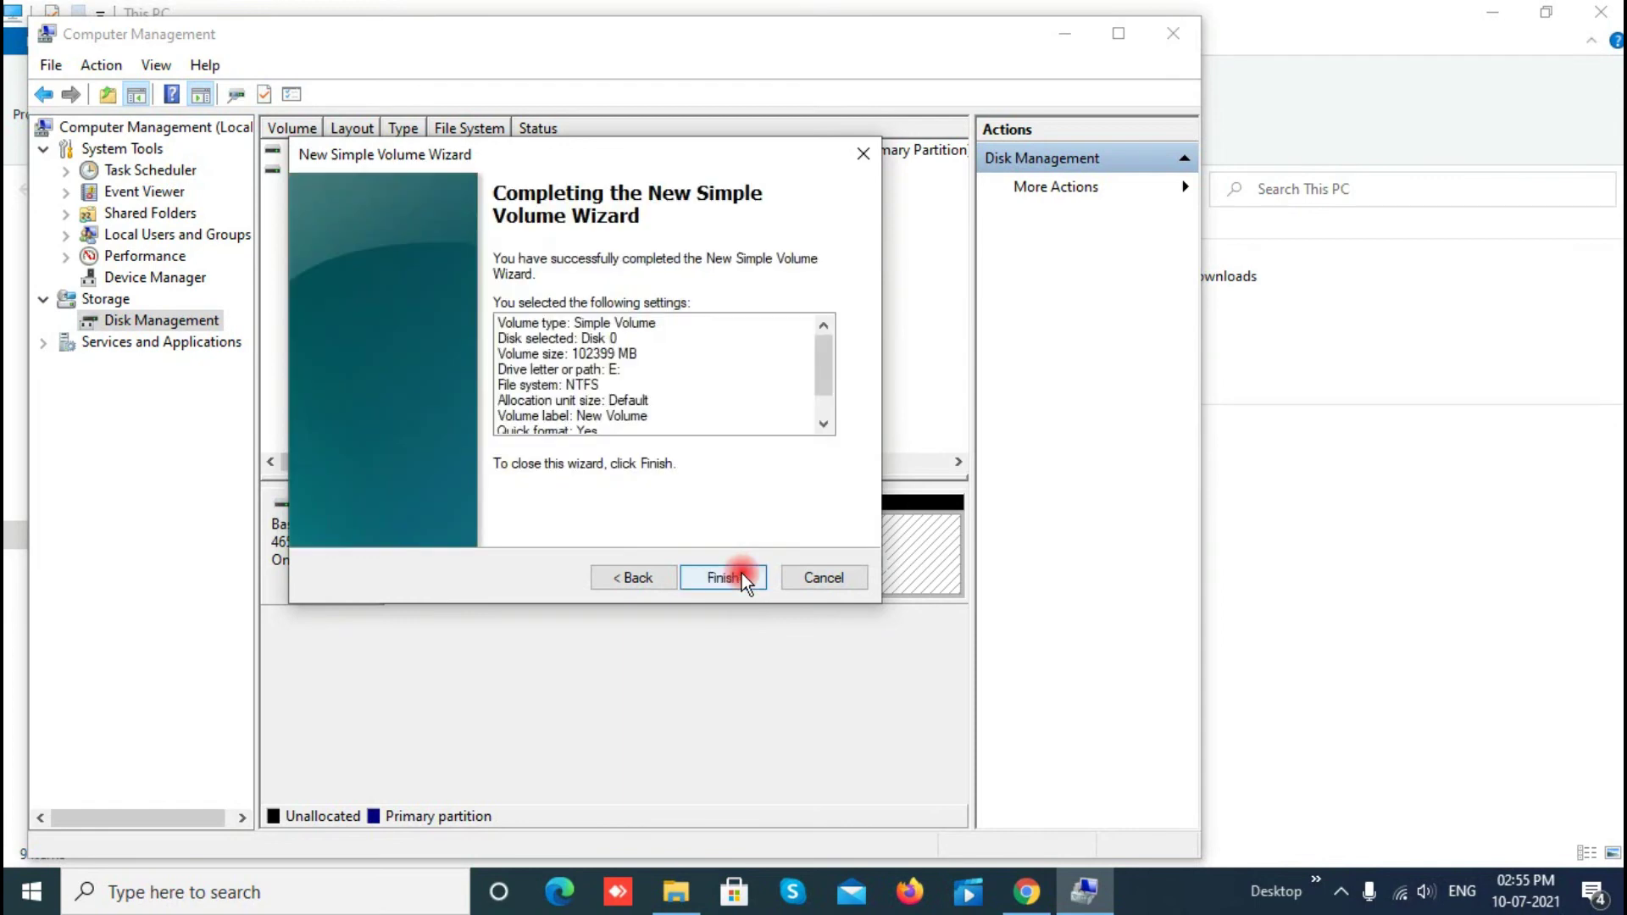
{"action": "left_click", "coordinate": [740, 573]}
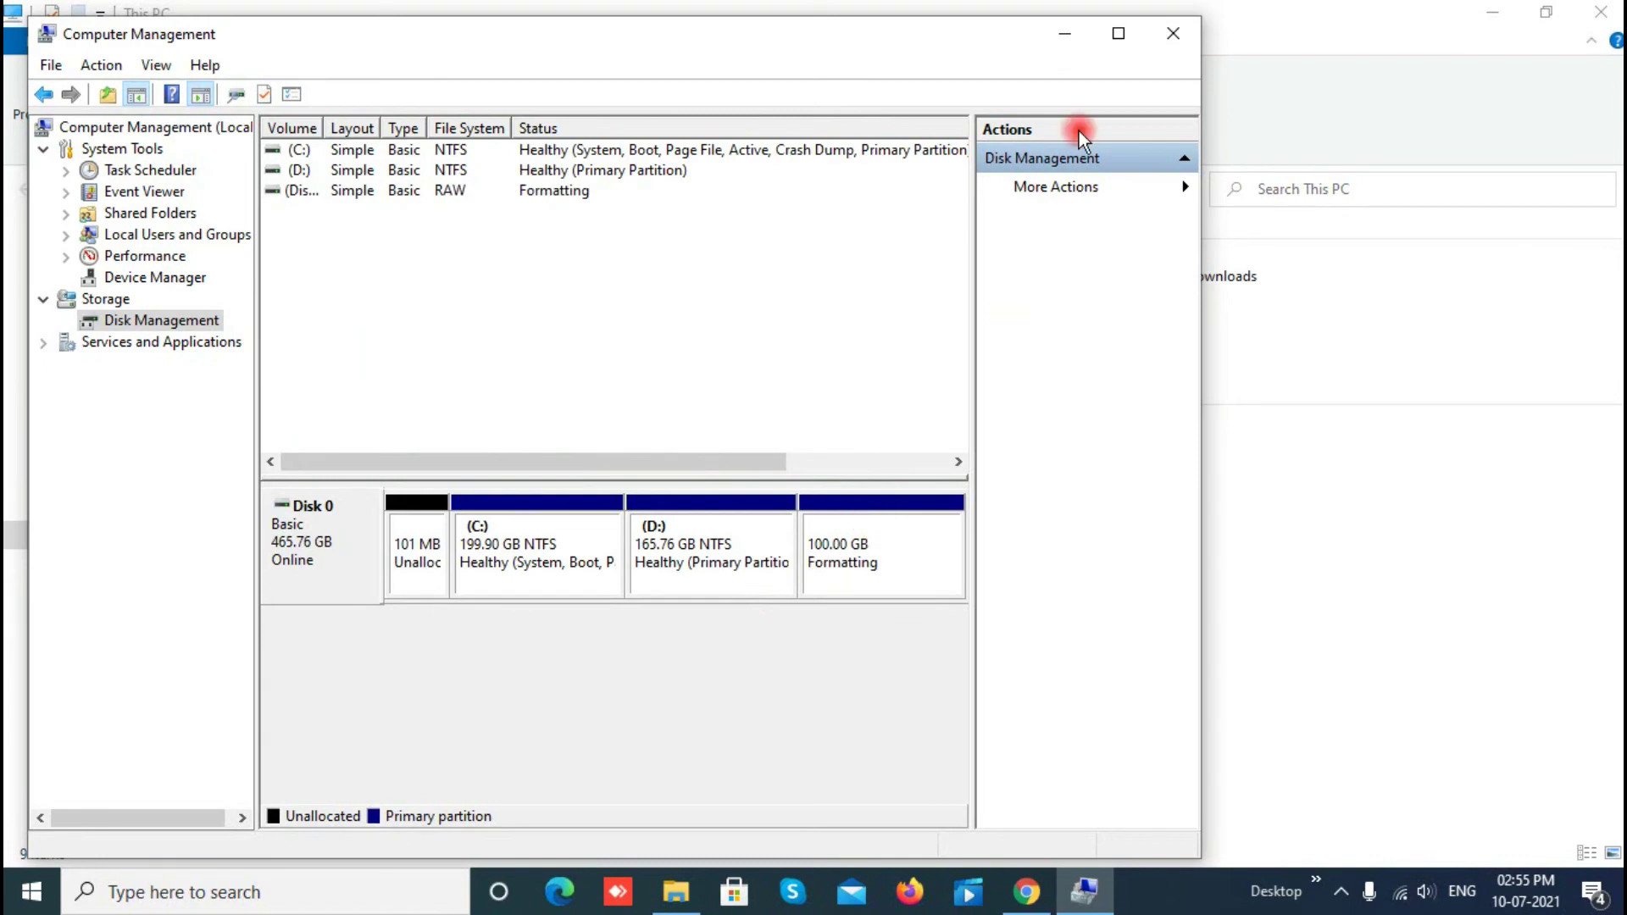
Step: Refresh This PC in File Explorer, open New Volume (E:) to check its contents, and return to This PC
{"action": "left_click", "coordinate": [1058, 27]}
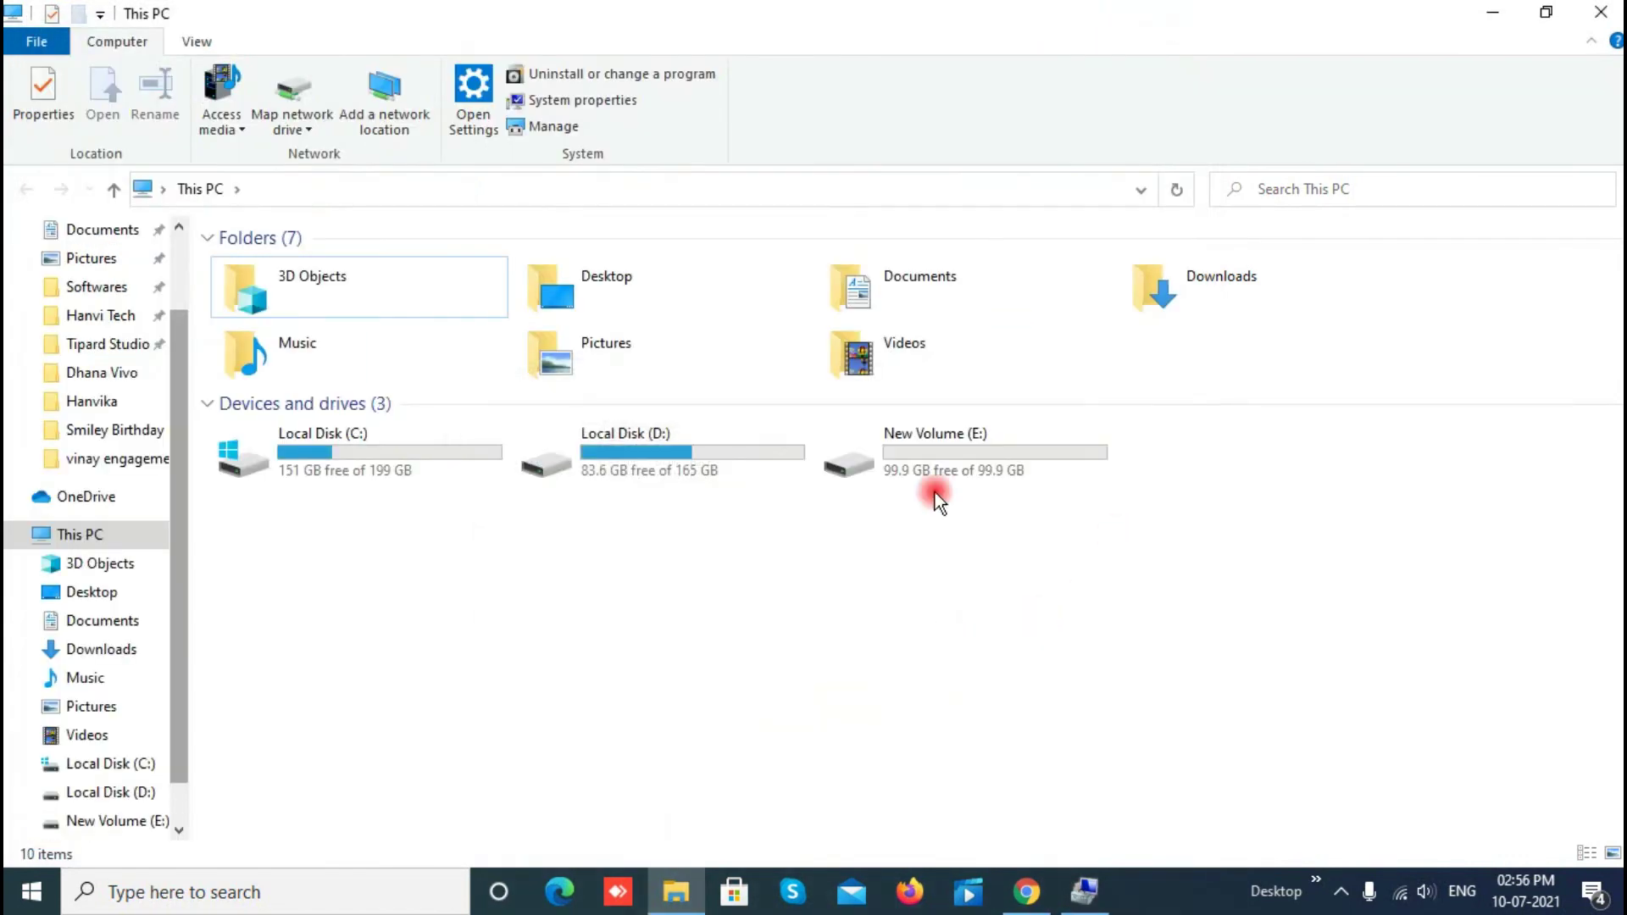
{"action": "right_click", "coordinate": [932, 607]}
{"action": "left_click", "coordinate": [1012, 705]}
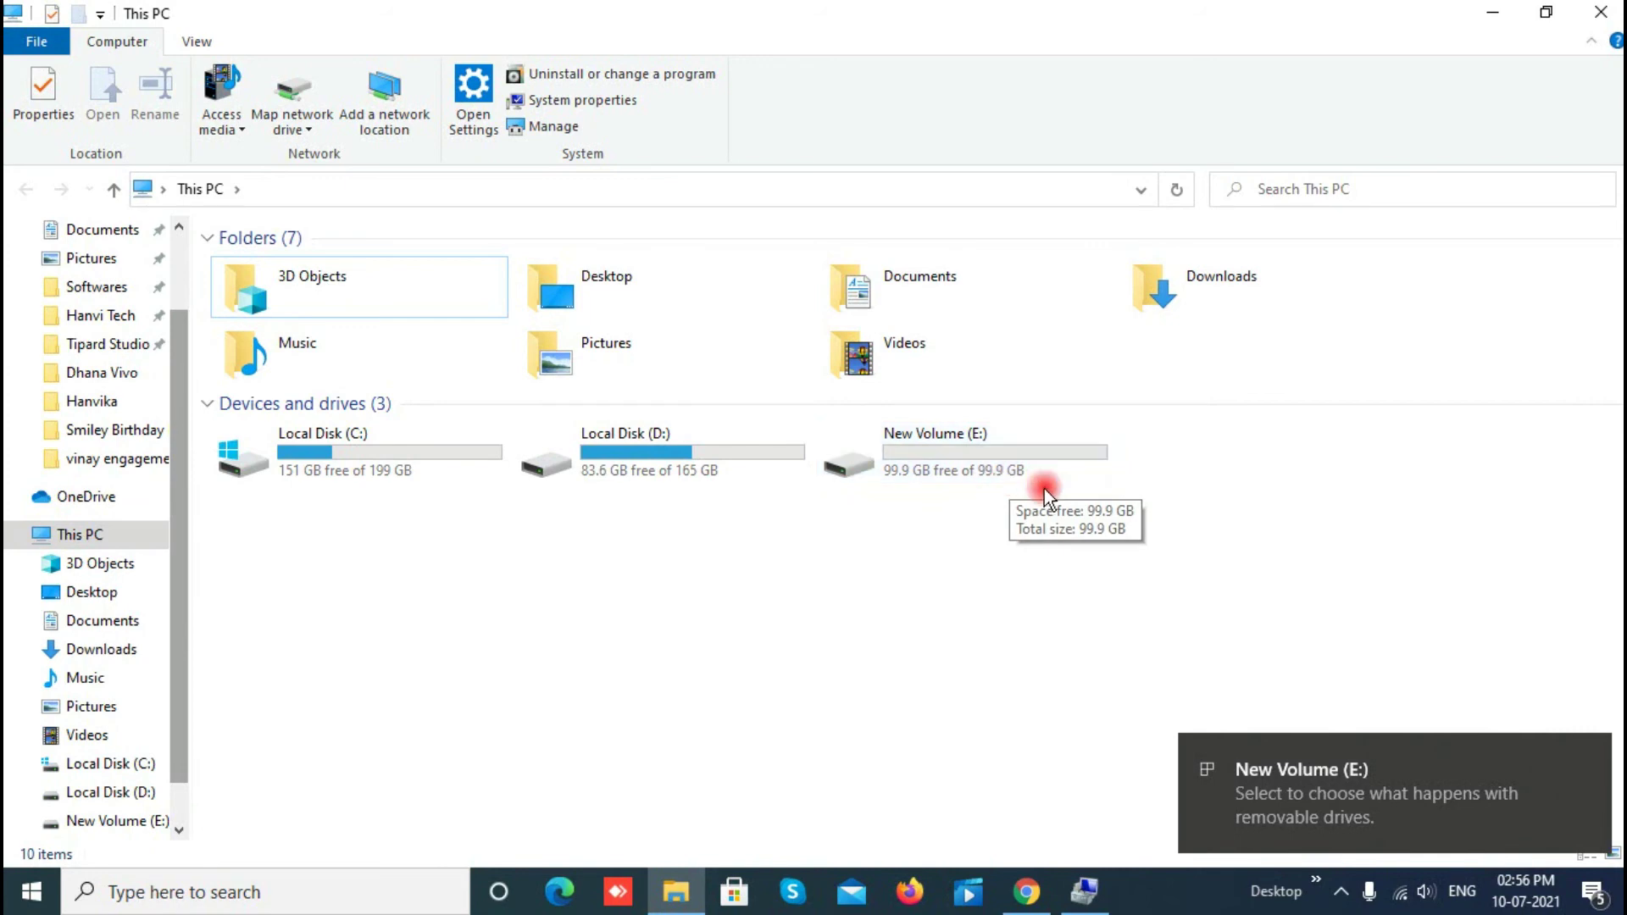
{"action": "double_click", "coordinate": [1040, 461]}
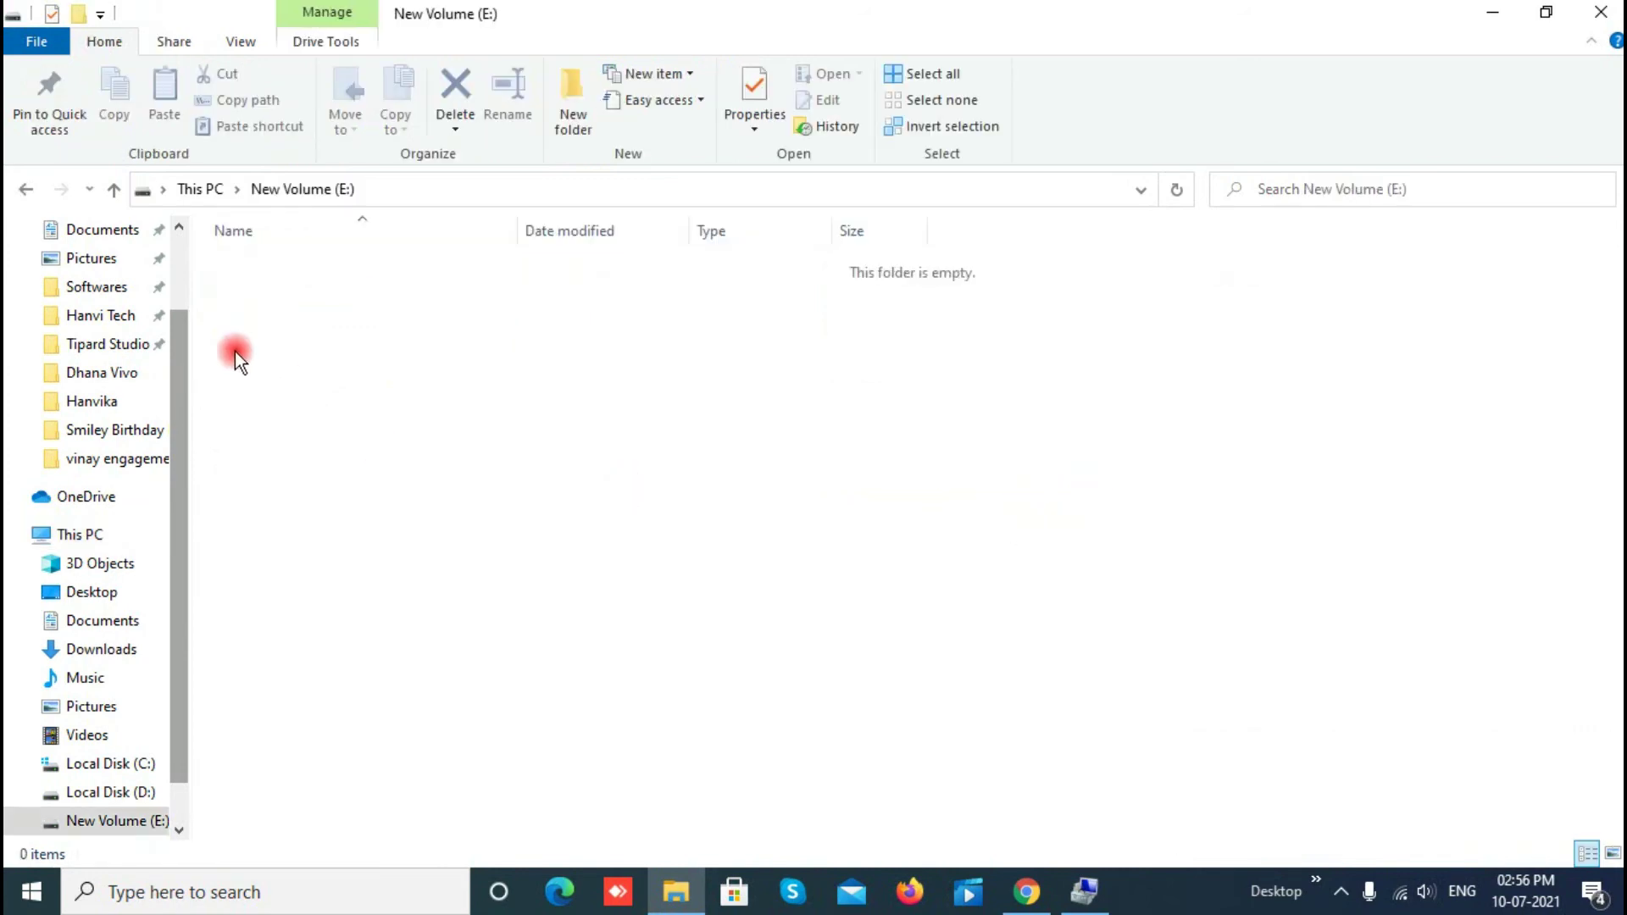
{"action": "left_click", "coordinate": [23, 187]}
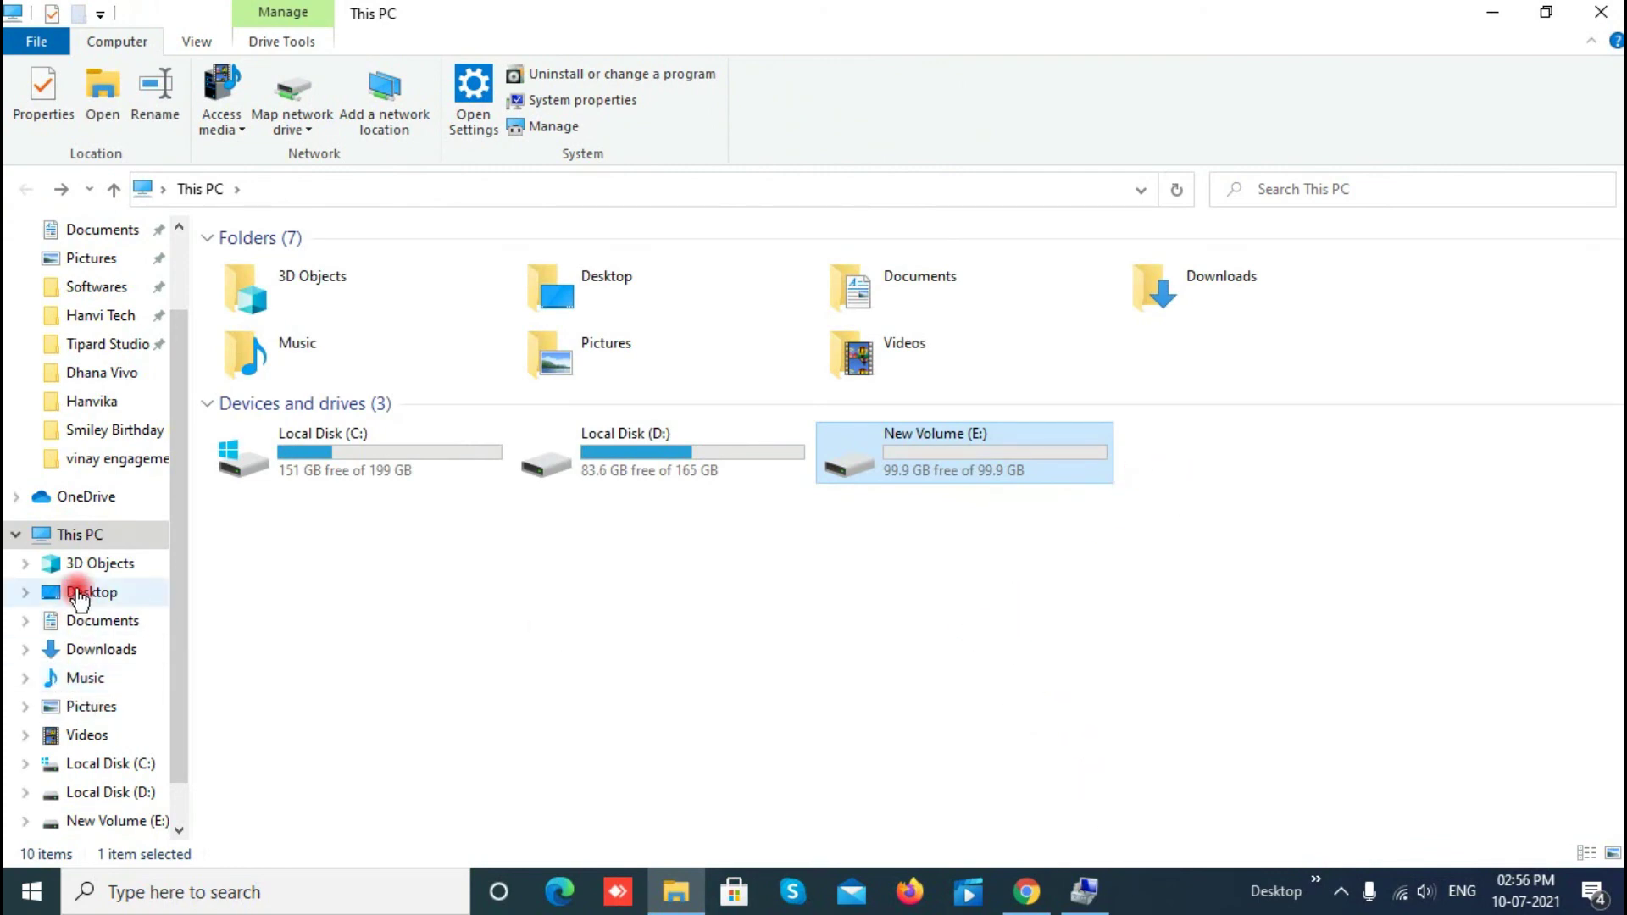
Step: Open Disk Management again from This PC and select the New Volume (E:) partition
{"action": "right_click", "coordinate": [145, 533]}
{"action": "left_click", "coordinate": [214, 585]}
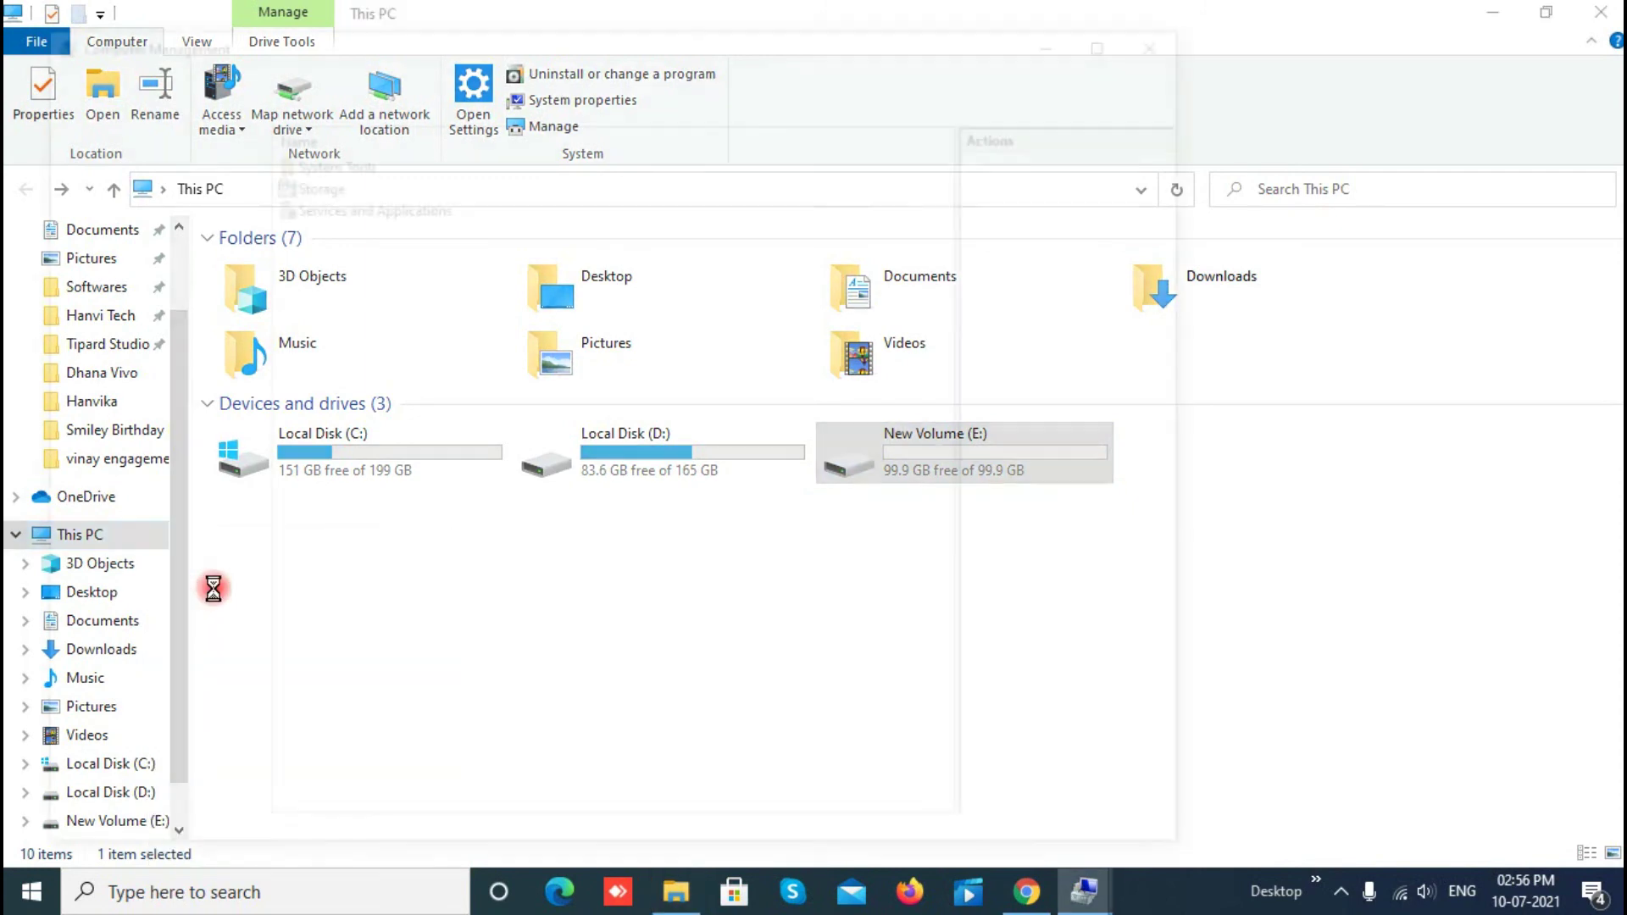
{"action": "left_click", "coordinate": [185, 320]}
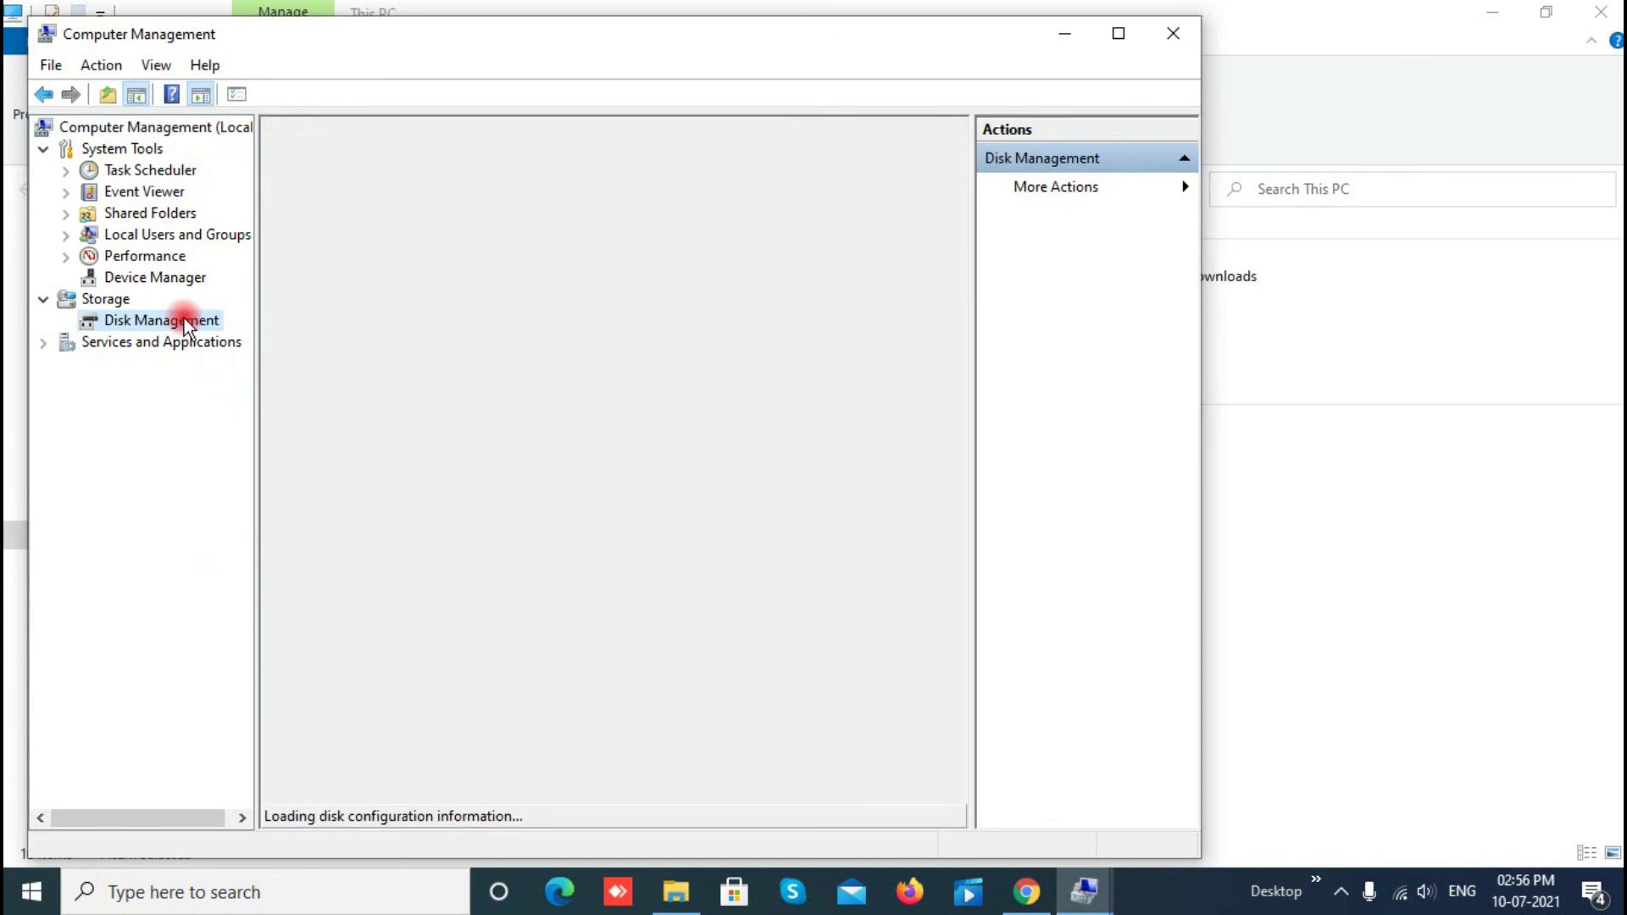
{"action": "left_click", "coordinate": [852, 557]}
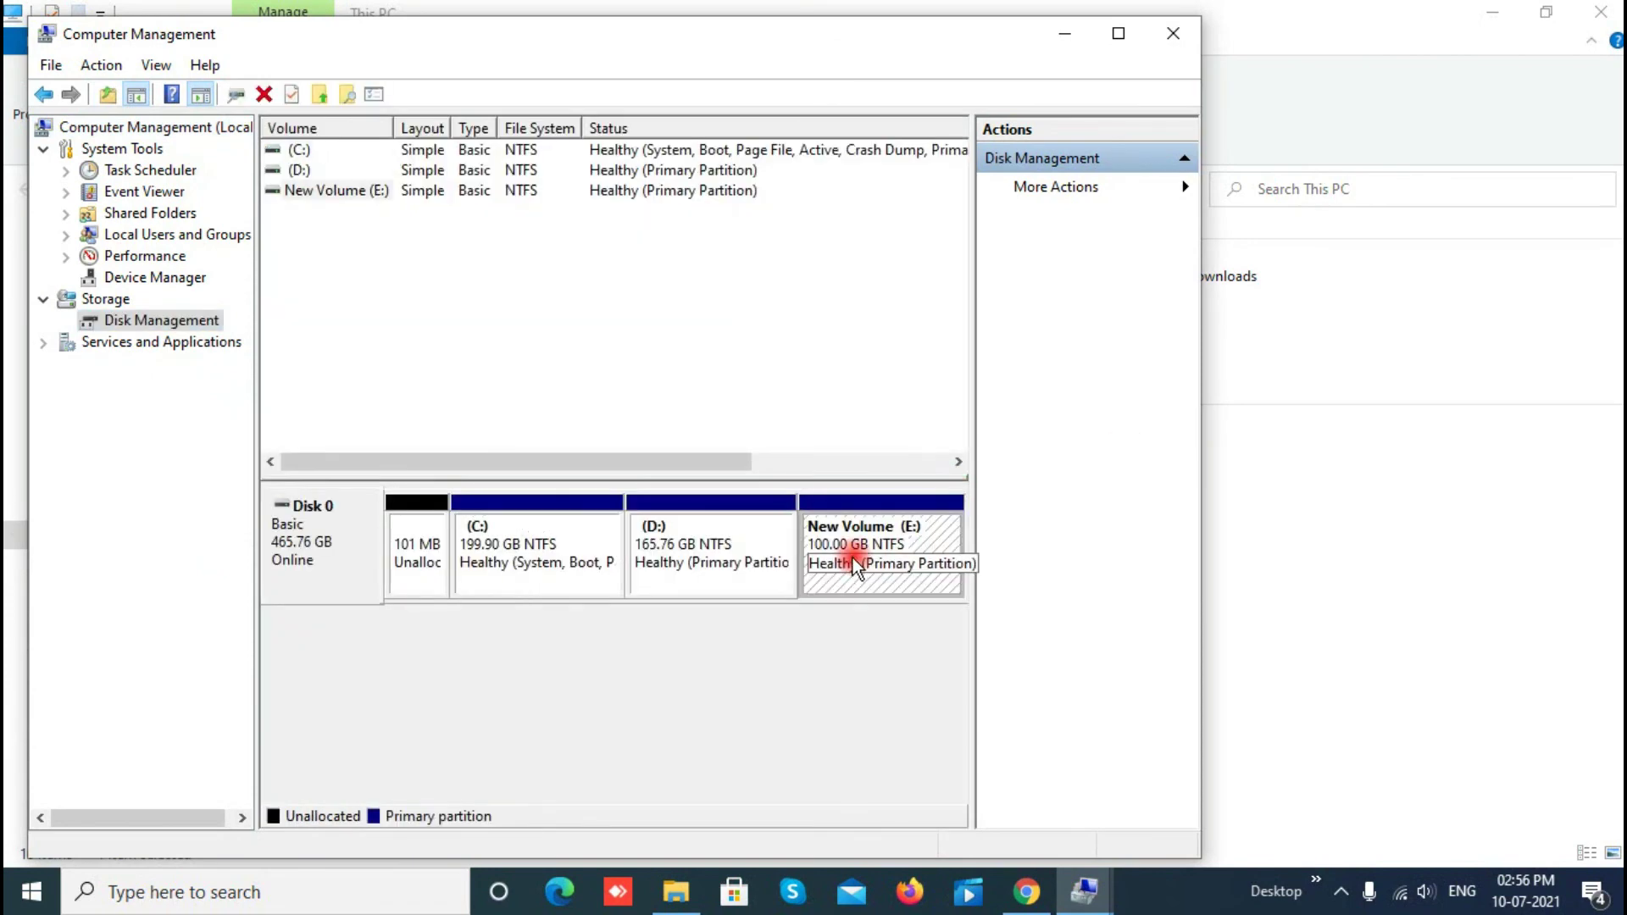
Step: Examine the volume actions available for the D: and New Volume (E:) partitions, leaving both unchanged
{"action": "right_click", "coordinate": [707, 591]}
{"action": "left_click", "coordinate": [691, 576]}
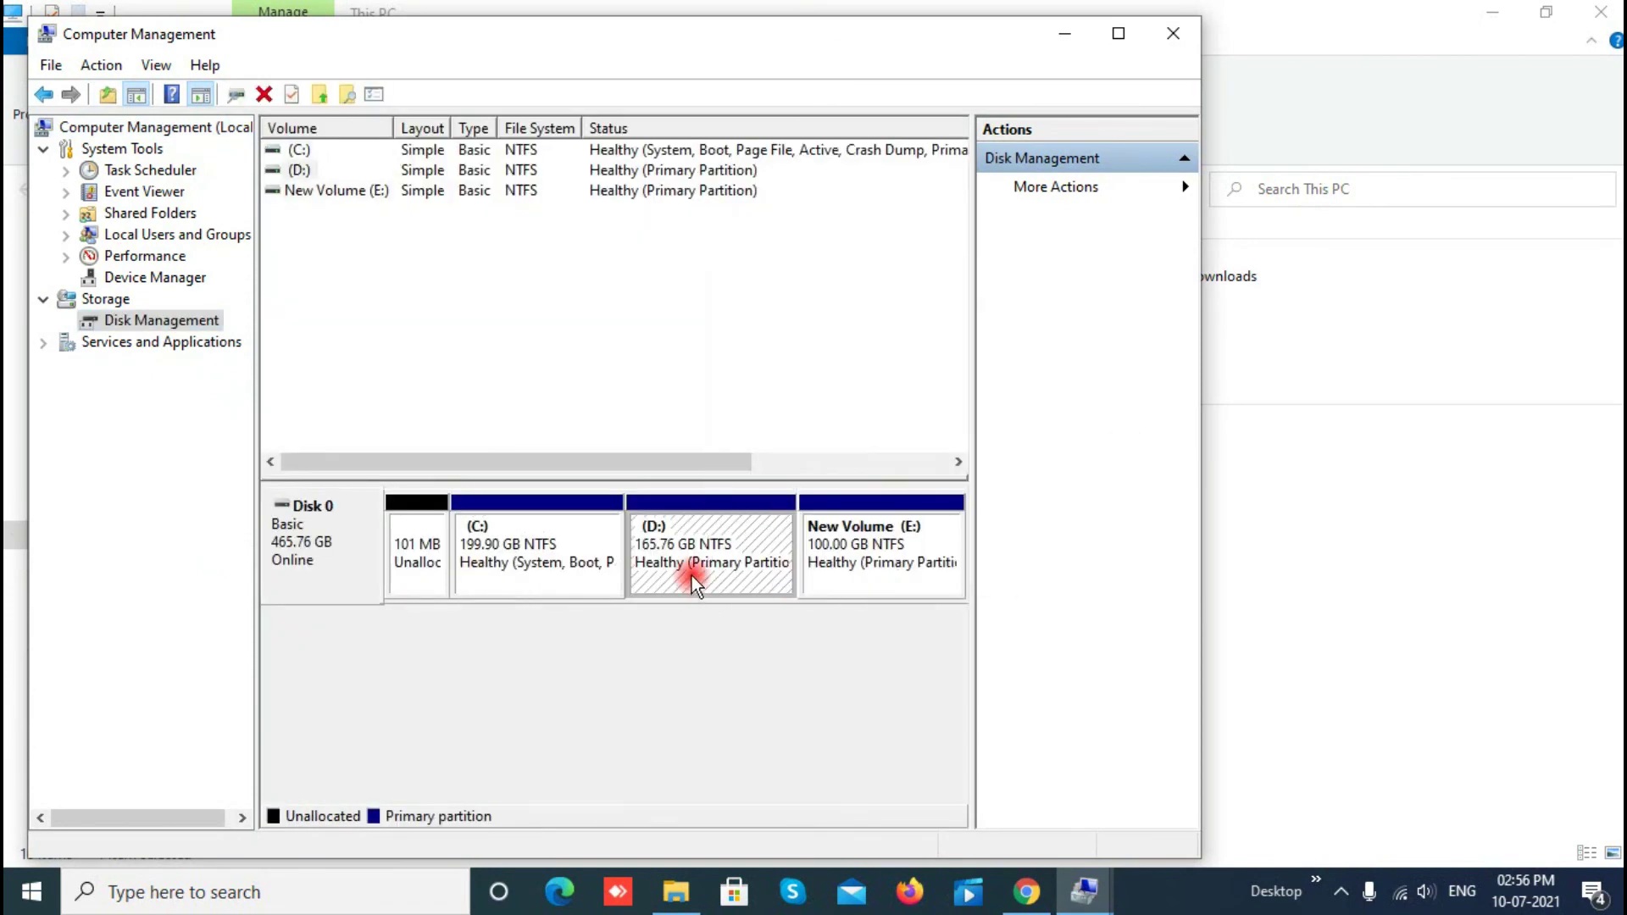
{"action": "right_click", "coordinate": [868, 561]}
{"action": "left_click", "coordinate": [739, 562]}
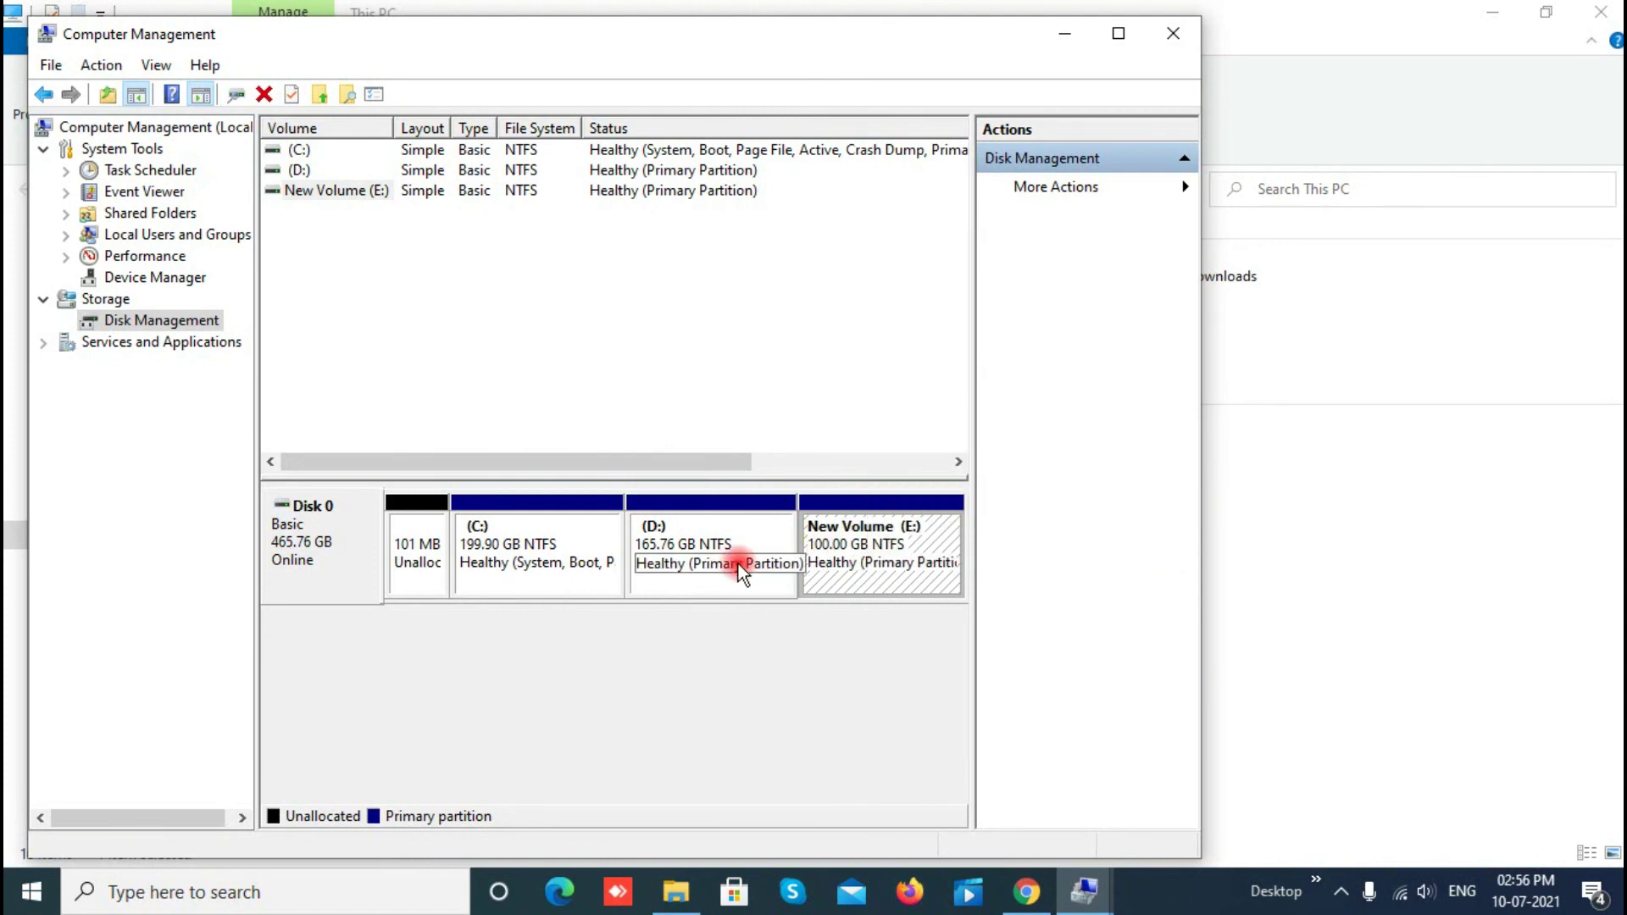
{"action": "right_click", "coordinate": [739, 563]}
{"action": "left_click", "coordinate": [888, 571]}
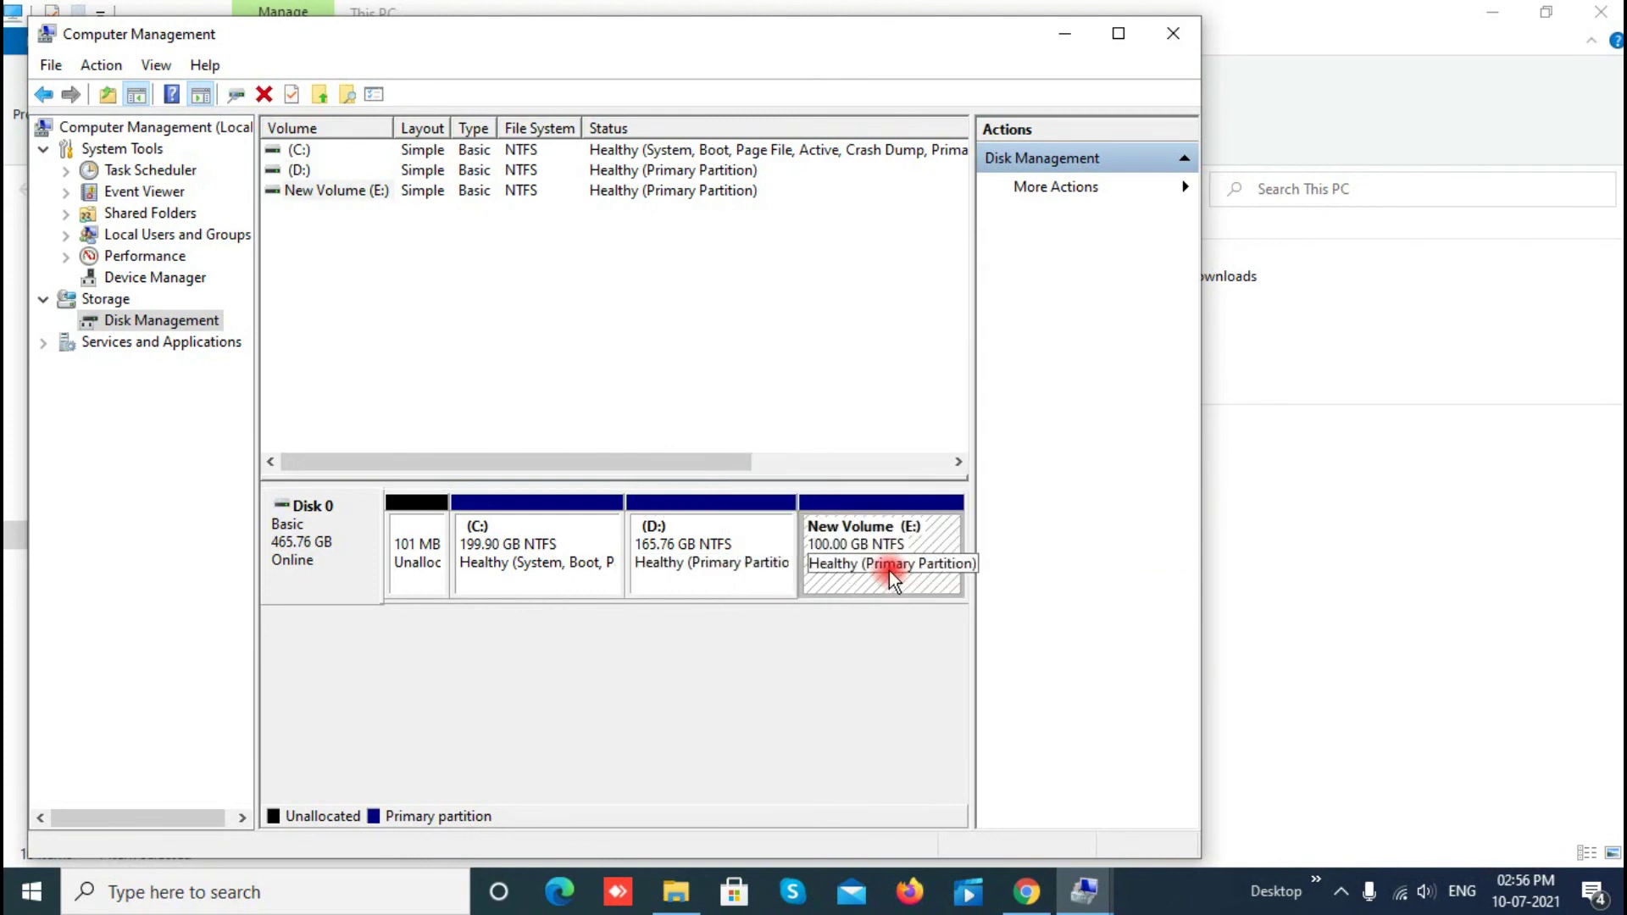
{"action": "right_click", "coordinate": [888, 571]}
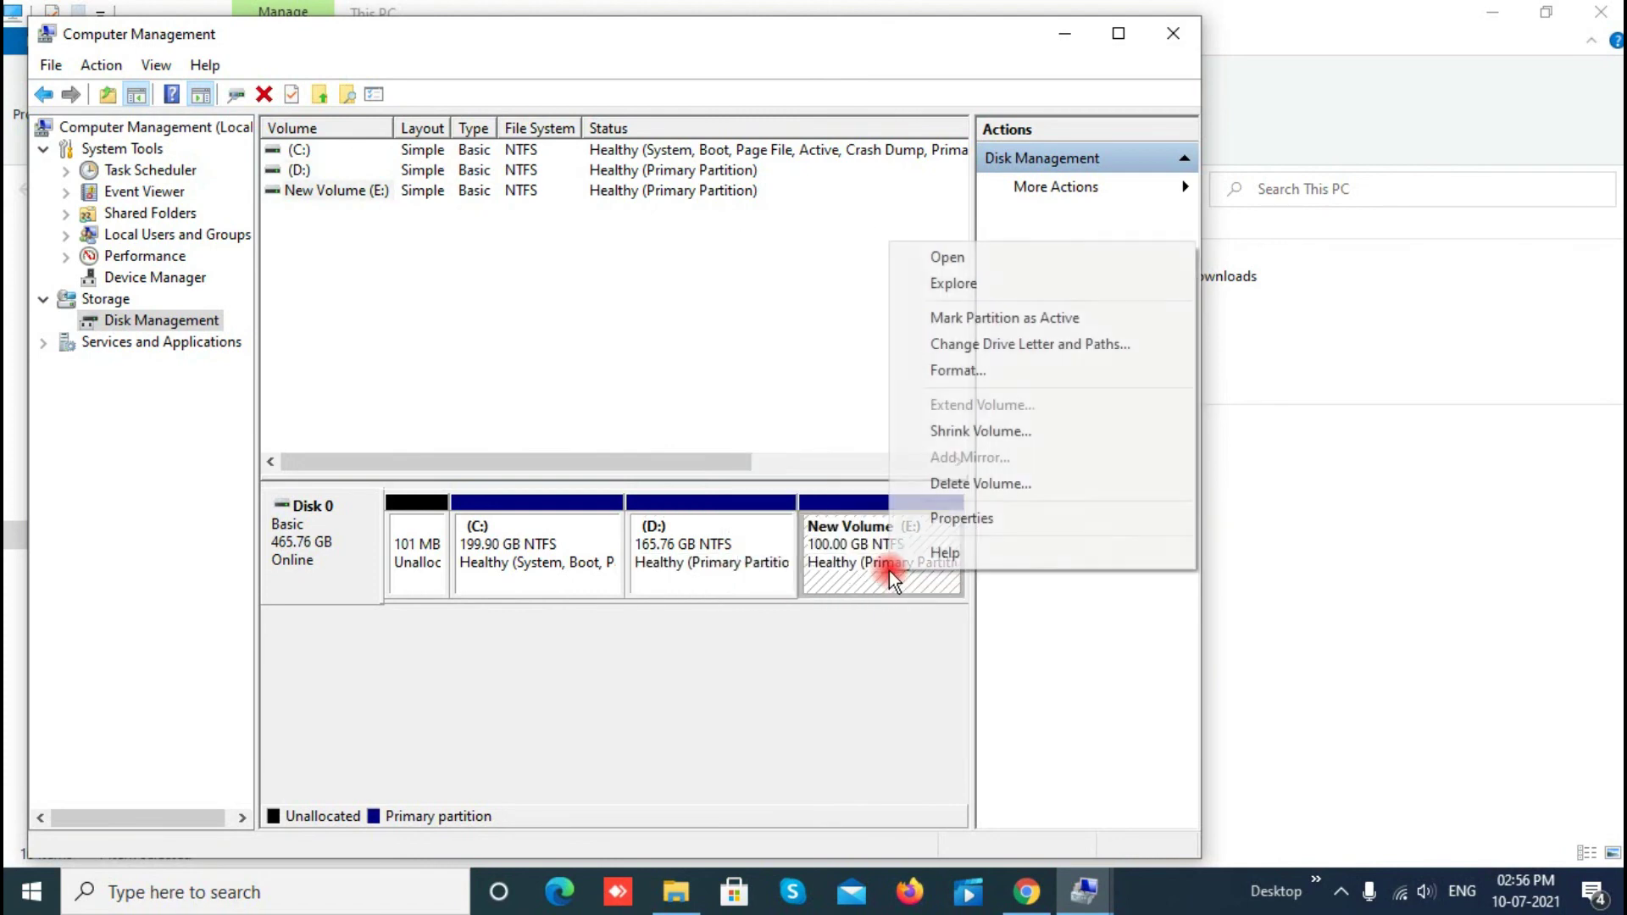
{"action": "left_click", "coordinate": [852, 485]}
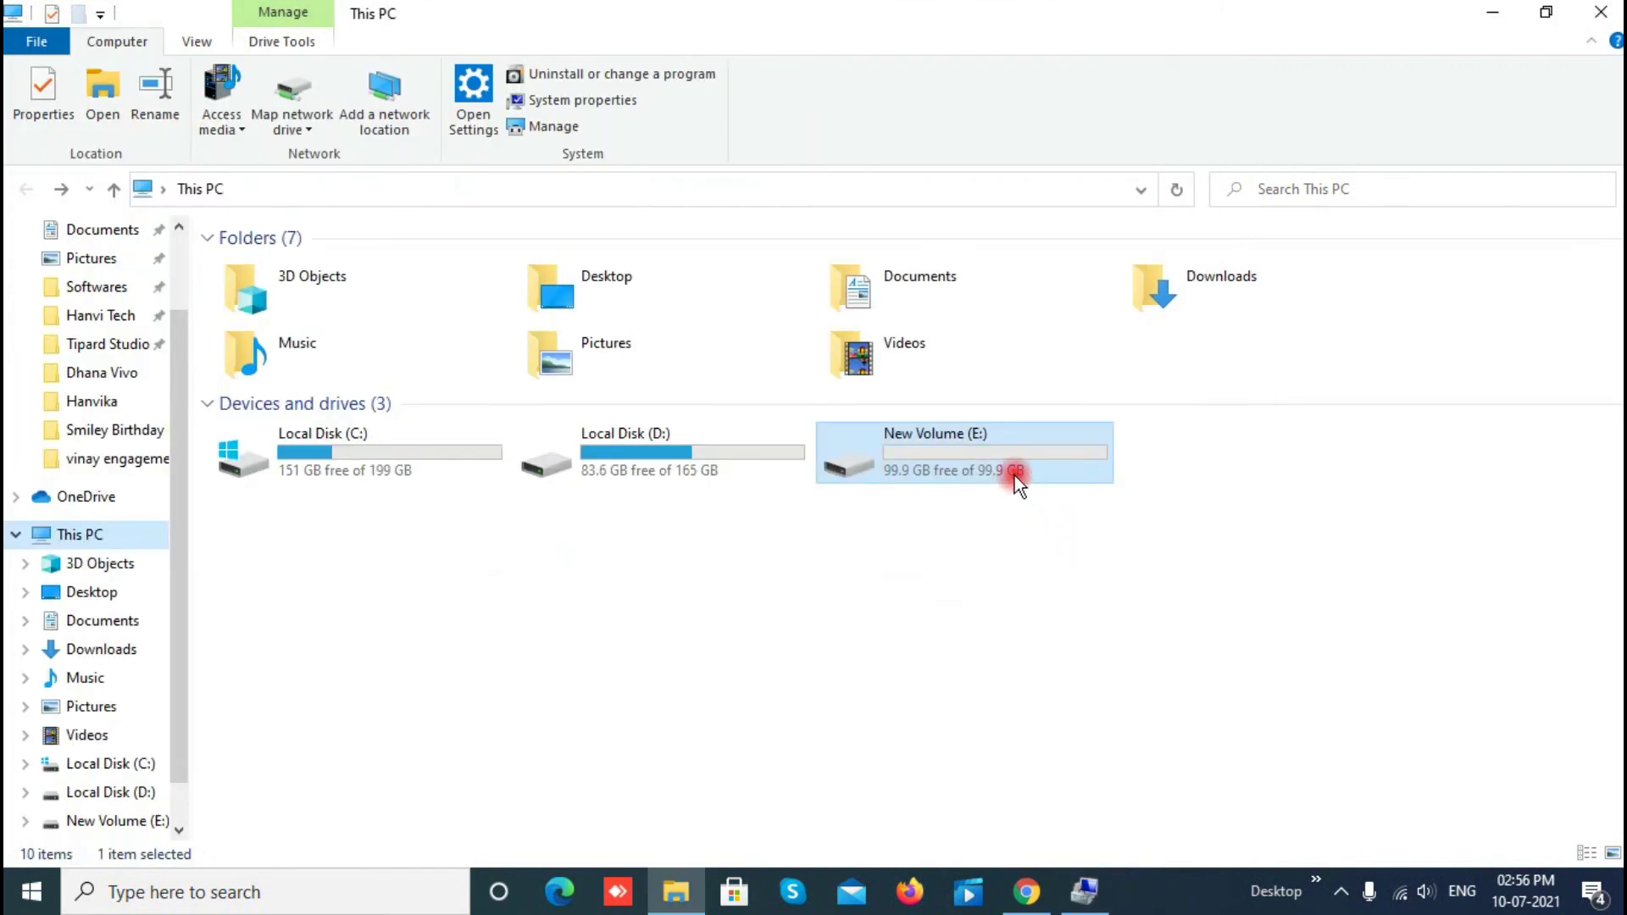
Step: Deselect New Volume (E:), close the This PC window and minimize the browser to show the desktop
{"action": "mouse_move", "coordinate": [1017, 480]}
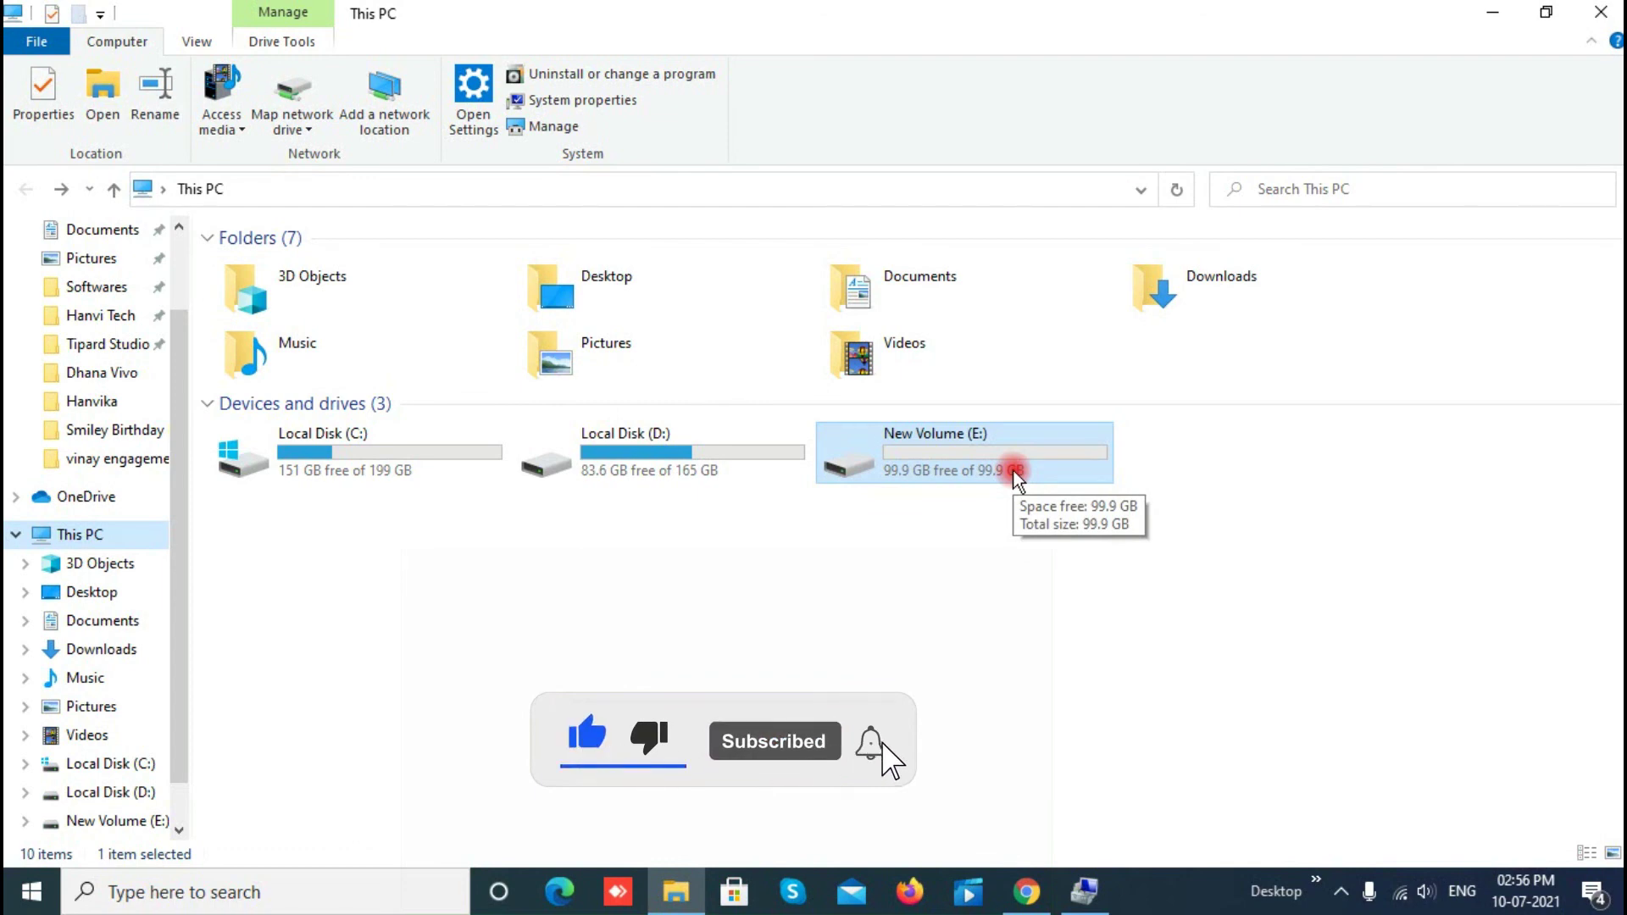
{"action": "left_click", "coordinate": [1161, 527]}
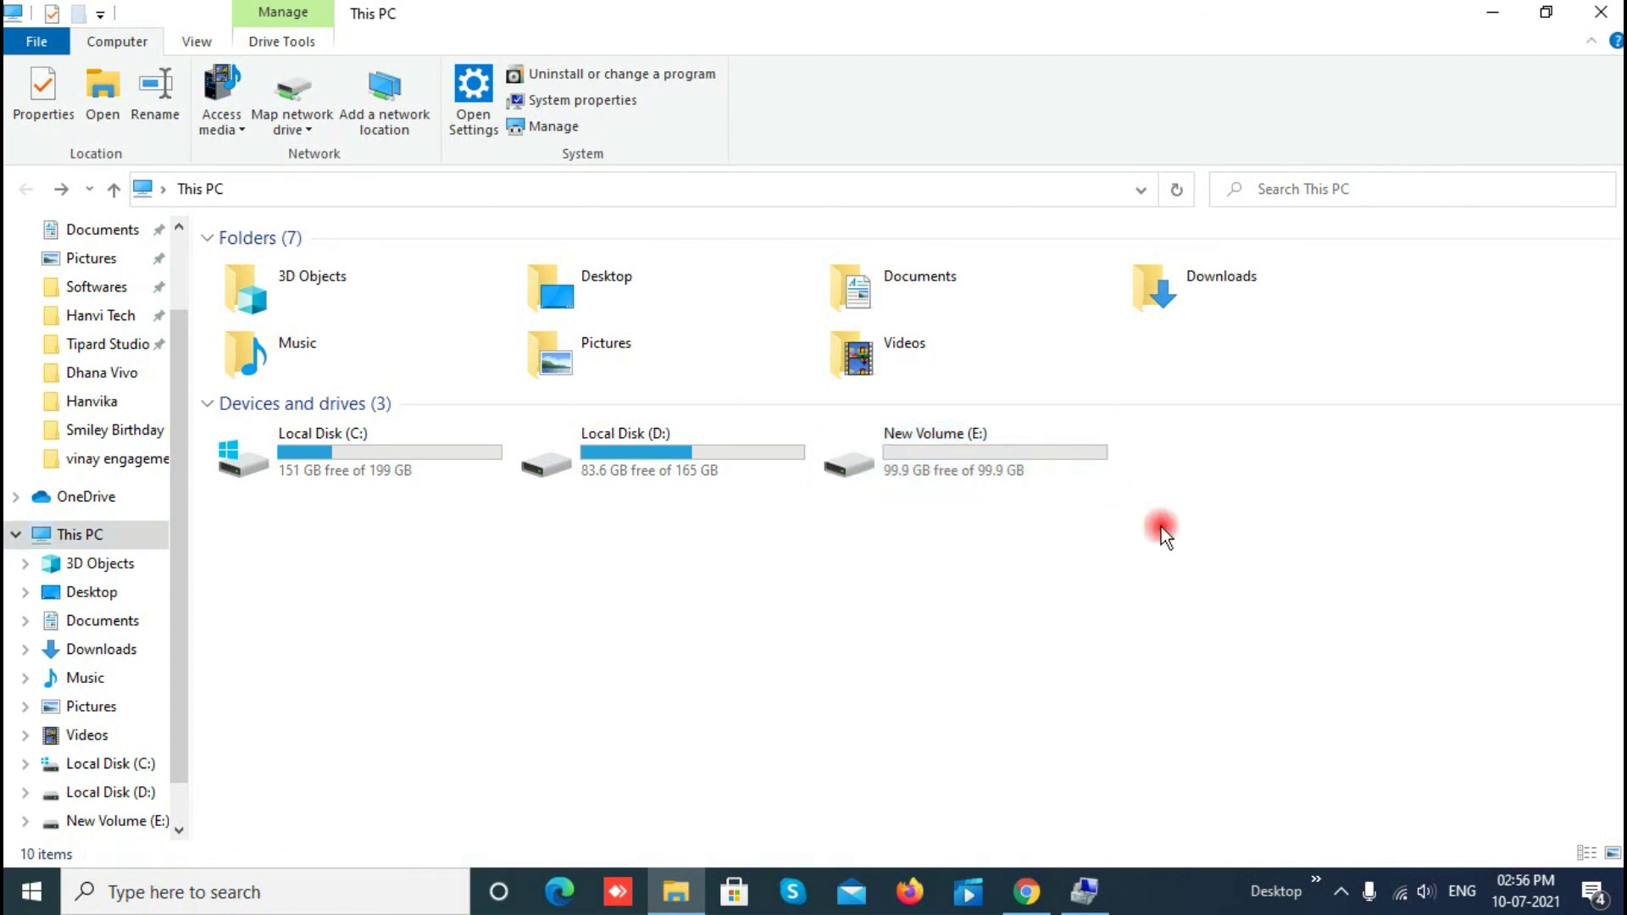
{"action": "left_click", "coordinate": [1601, 12]}
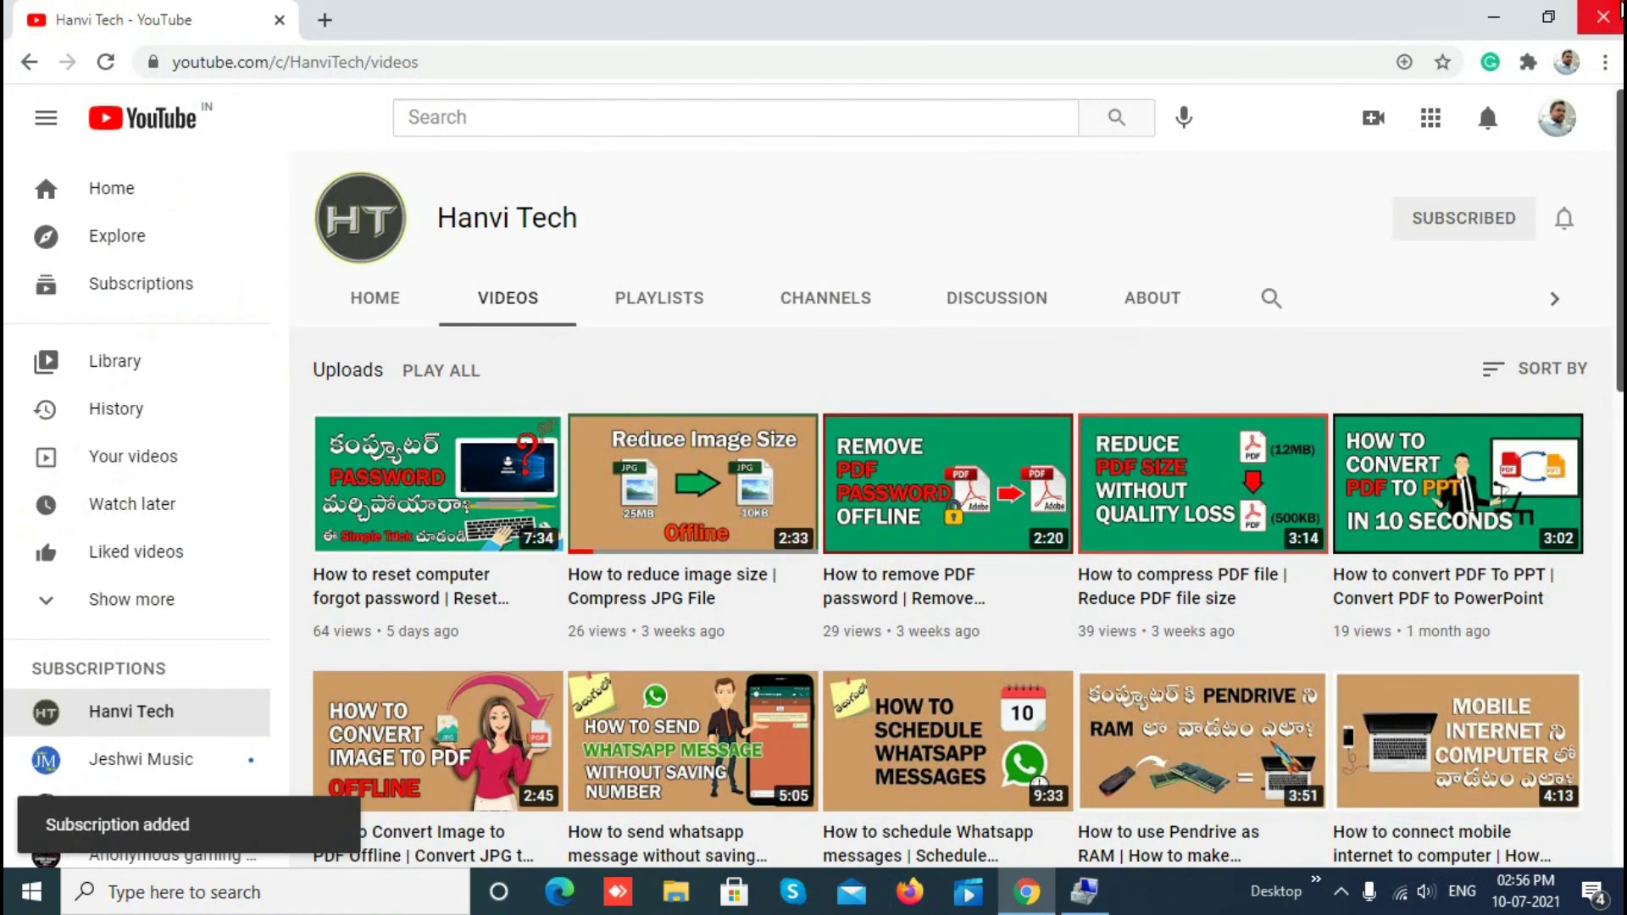
{"action": "left_click", "coordinate": [1501, 23]}
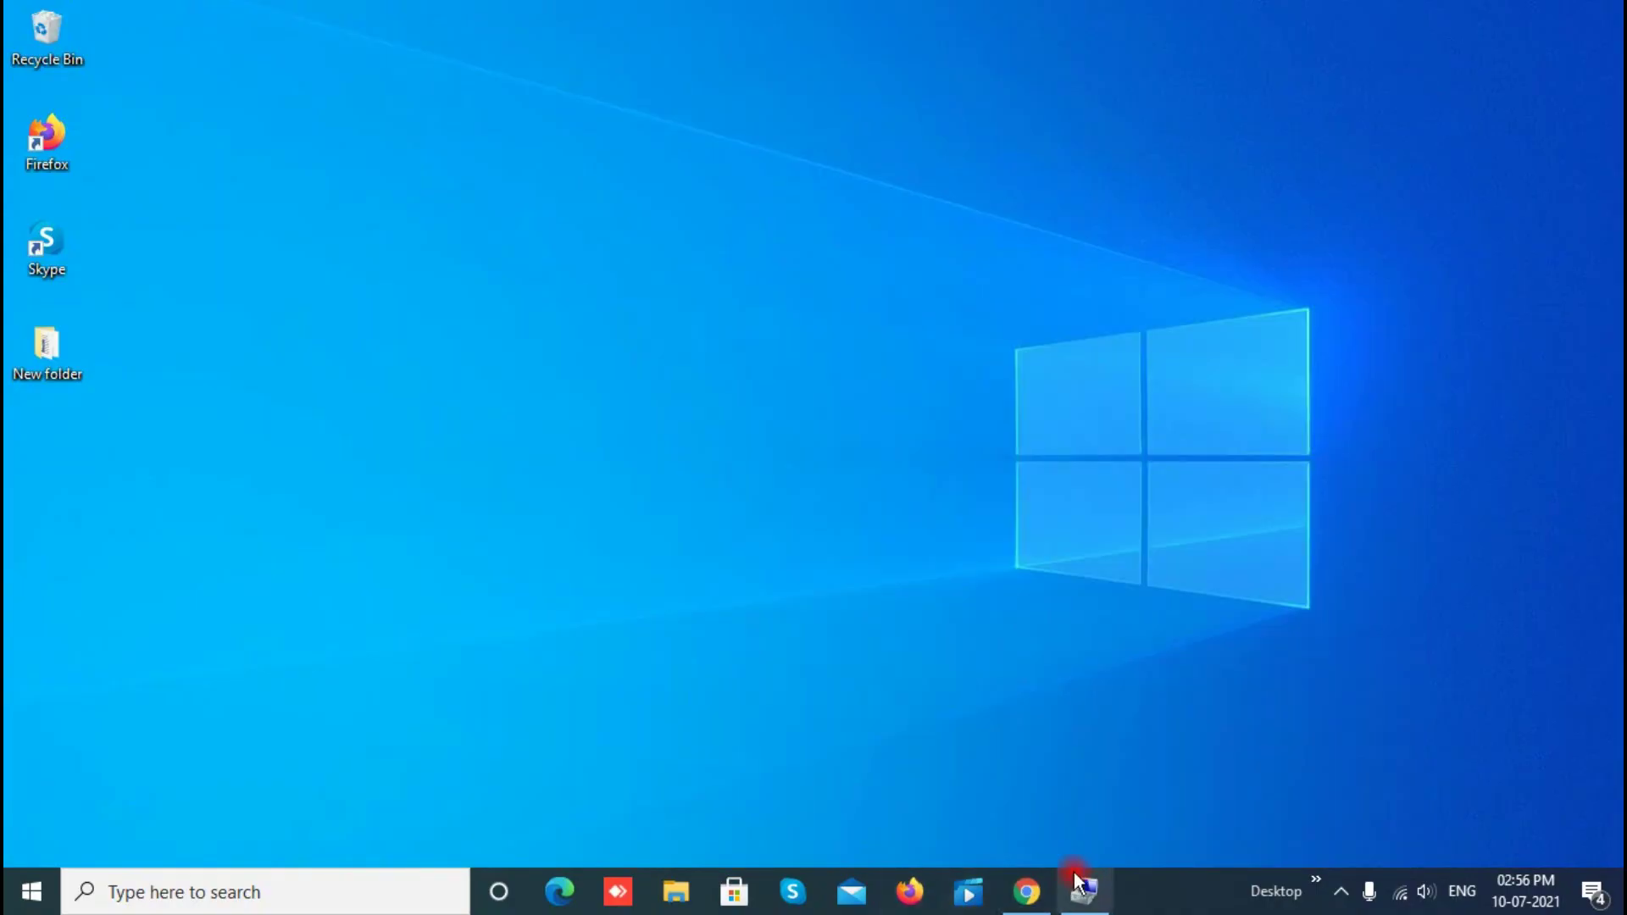